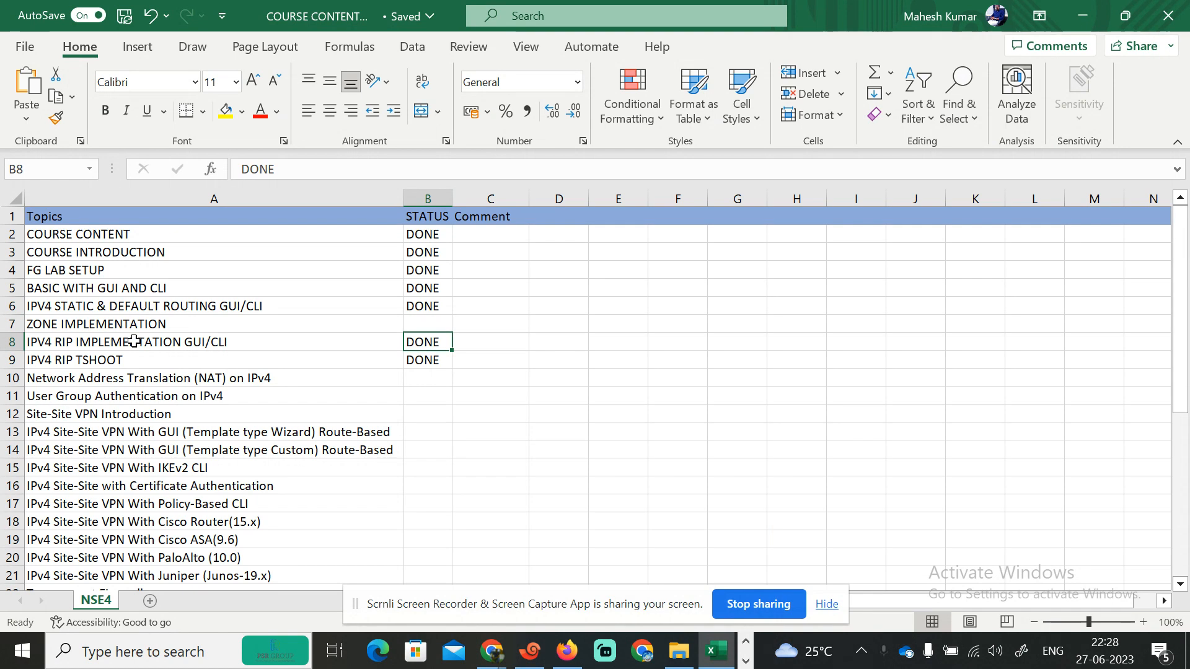
- Switch from the course-status spreadsheet to the Snipping Tool window showing the FortiGate lab topology
key("Left")
key("Right")
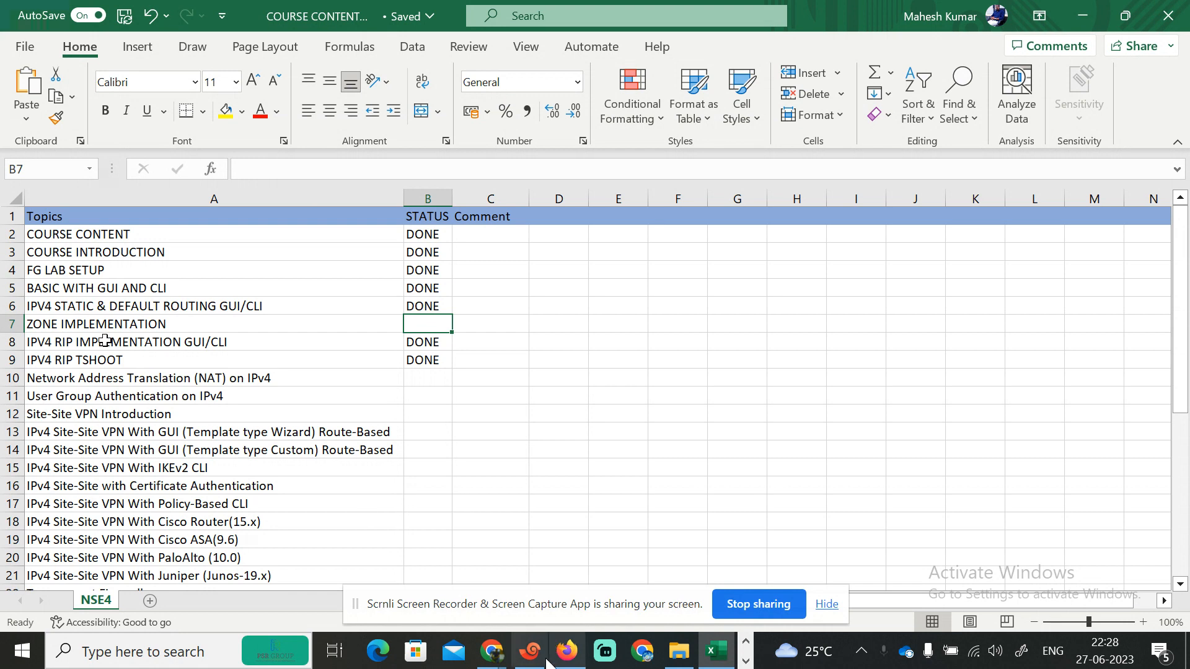
left_click(746, 660)
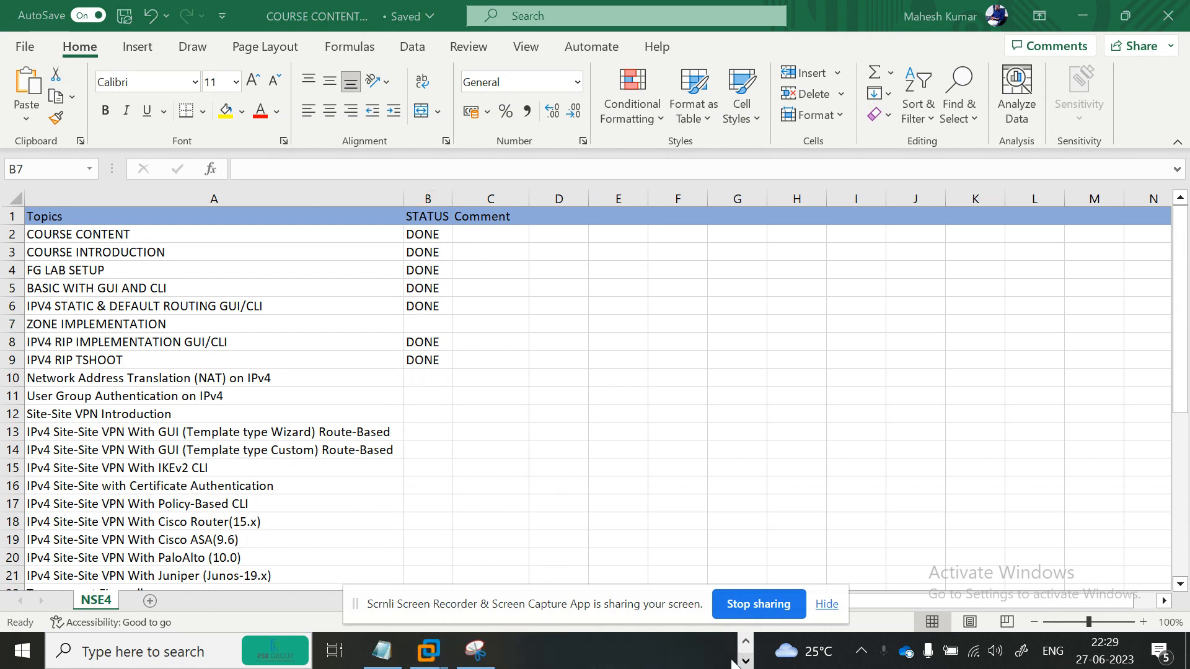
left_click(475, 651)
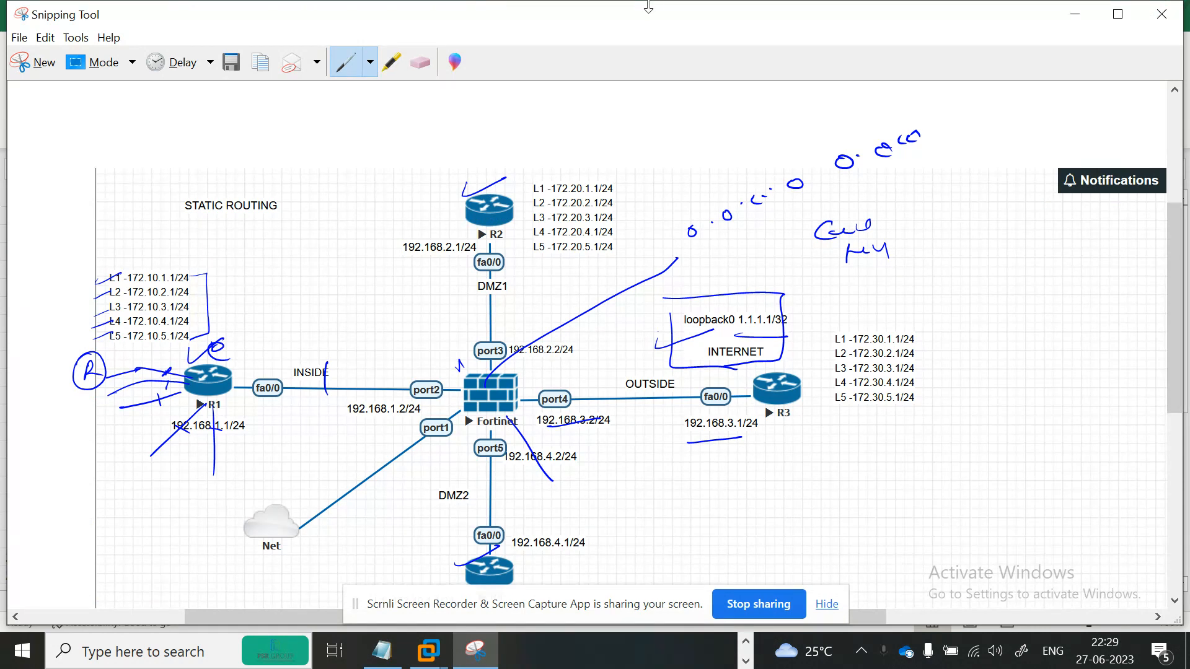
- Draw freehand annotation marks near the diagram's upper-left corner
left_click_drag(510, 293, 508, 329)
mouse_move(124, 119)
left_mouse_down()
mouse_move(174, 136)
mouse_move(151, 139)
left_mouse_up()
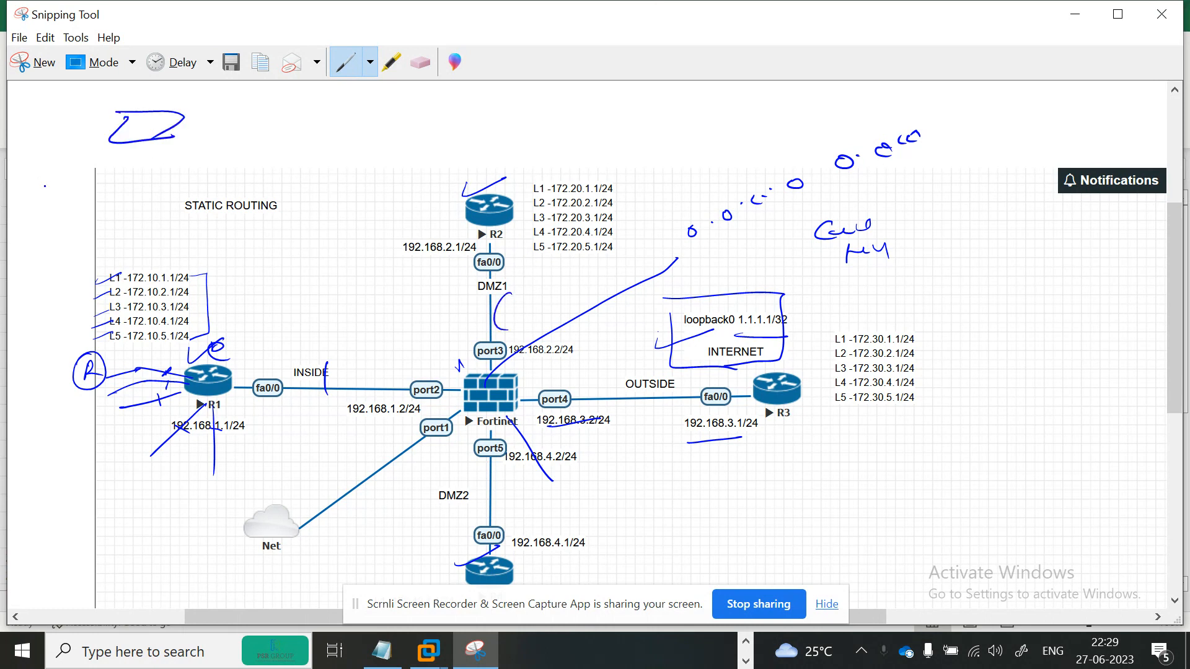
mouse_move(47, 185)
left_mouse_down()
mouse_move(51, 201)
mouse_move(35, 210)
mouse_move(75, 194)
mouse_move(52, 181)
left_mouse_up()
left_click_drag(160, 178, 155, 179)
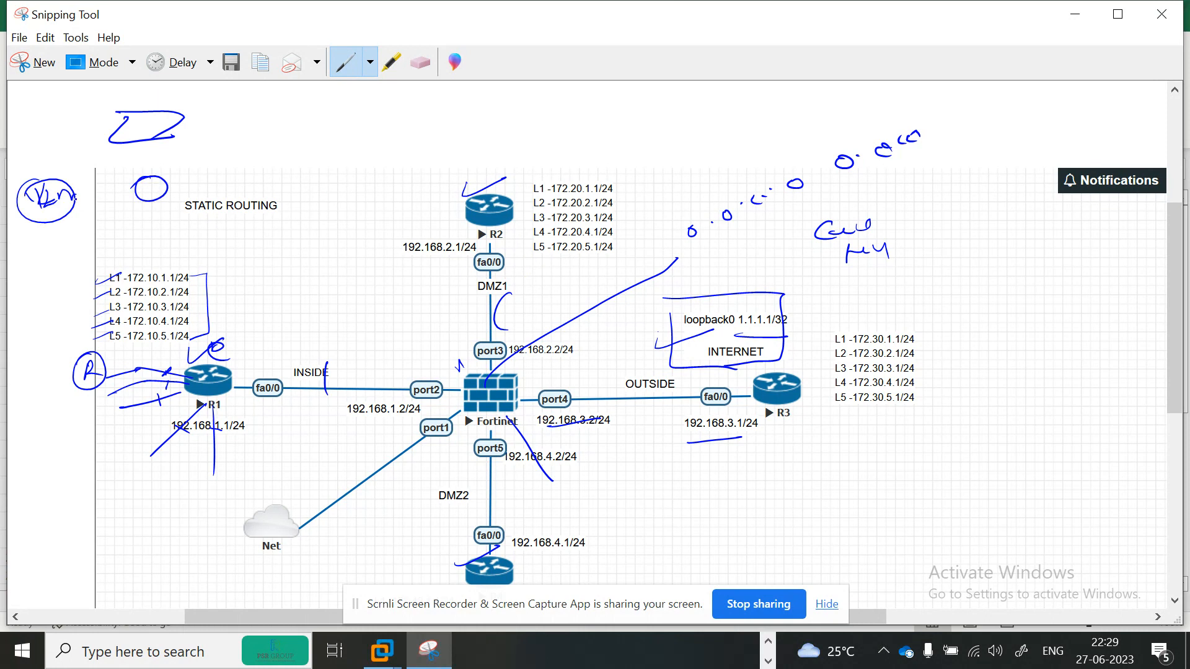
mouse_move(57, 180)
left_mouse_down()
mouse_move(135, 164)
mouse_move(153, 176)
mouse_move(65, 228)
left_mouse_up()
mouse_move(87, 214)
left_mouse_down()
mouse_move(60, 225)
mouse_move(95, 245)
left_mouse_up()
mouse_move(141, 166)
left_mouse_down()
mouse_move(165, 183)
mouse_move(124, 189)
left_mouse_up()
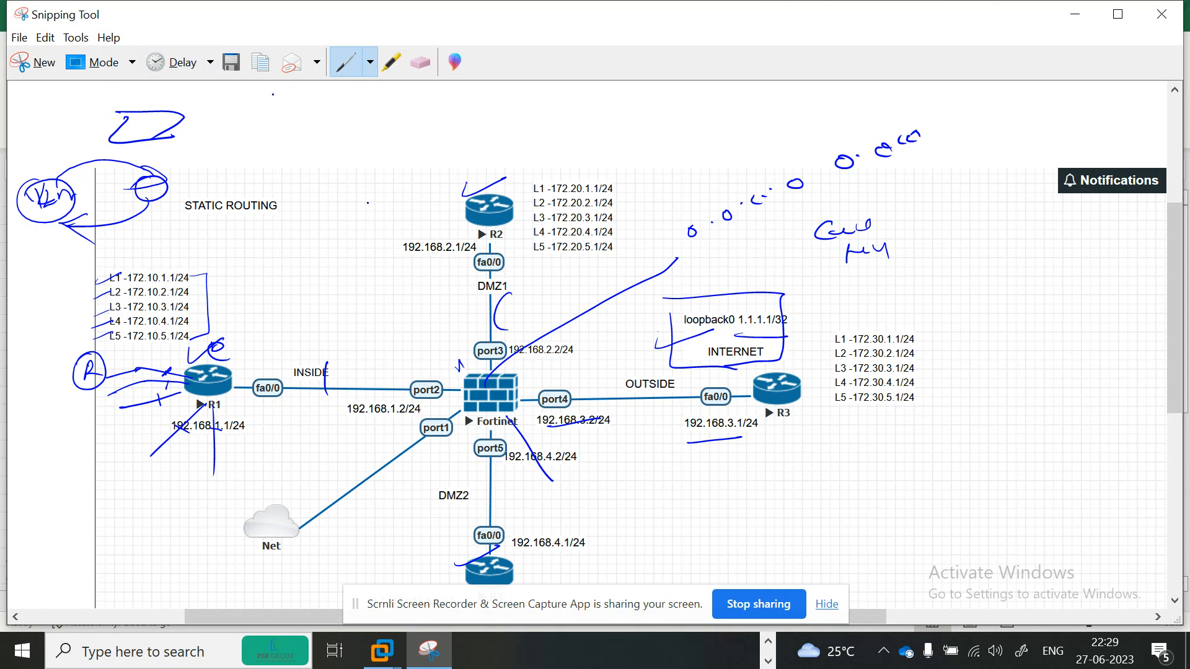
- Switch to the eraser and wipe the earlier ink annotations off the topology diagram
left_click(421, 62)
left_click_drag(195, 132, 162, 124)
left_click_drag(211, 91, 29, 316)
mouse_move(56, 246)
left_mouse_down()
mouse_move(117, 191)
mouse_move(72, 229)
left_mouse_up()
left_click_drag(101, 293, 103, 327)
mouse_move(214, 447)
left_mouse_down()
mouse_move(204, 347)
mouse_move(225, 395)
left_mouse_up()
left_click_drag(166, 370, 217, 350)
left_click_drag(670, 366, 671, 316)
mouse_move(480, 295)
left_mouse_down()
mouse_move(504, 314)
mouse_move(546, 434)
mouse_move(724, 282)
mouse_move(705, 240)
mouse_move(846, 161)
mouse_move(981, 108)
left_mouse_up()
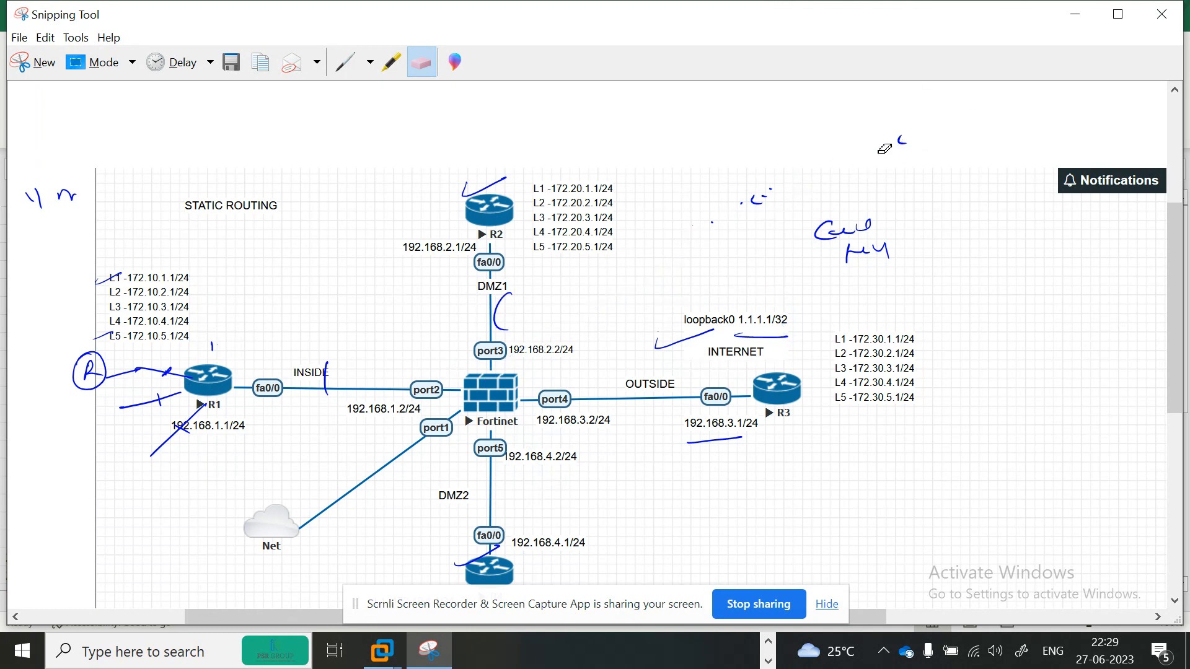
mouse_move(903, 133)
left_mouse_down()
mouse_move(774, 210)
mouse_move(896, 230)
mouse_move(804, 245)
mouse_move(851, 230)
mouse_move(895, 236)
left_mouse_up()
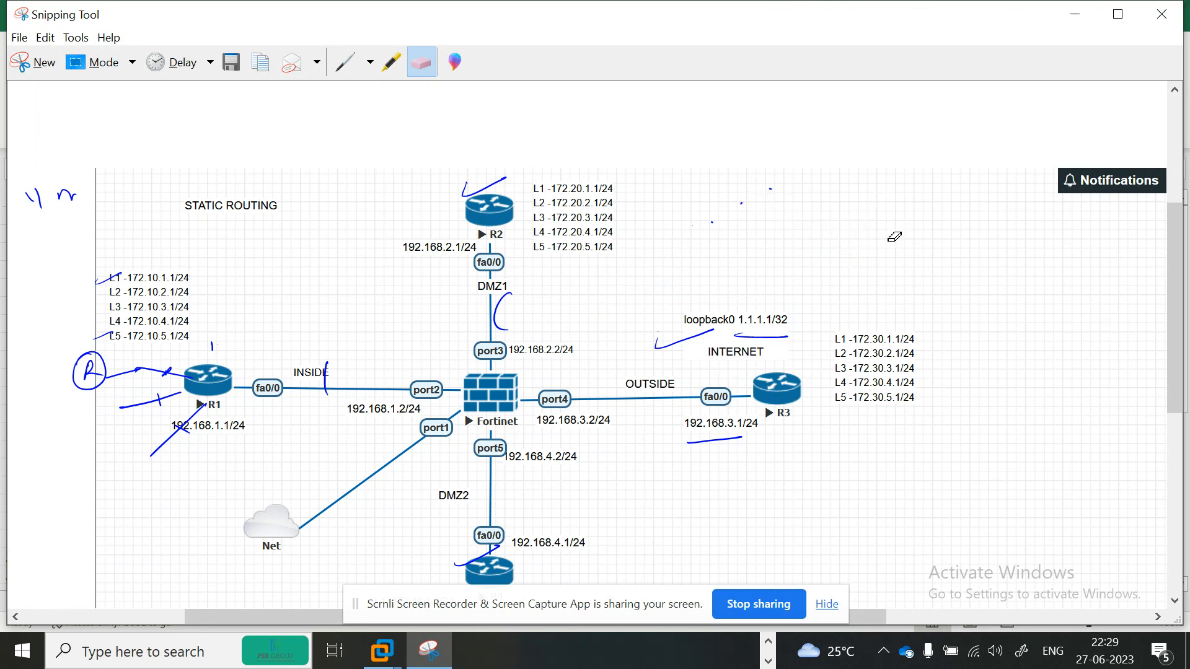
left_click_drag(470, 176, 570, 172)
left_click_drag(513, 298, 484, 320)
mouse_move(666, 360)
left_mouse_down()
mouse_move(700, 303)
mouse_move(807, 327)
left_mouse_up()
left_click_drag(733, 422, 730, 440)
mouse_move(186, 410)
left_mouse_down()
mouse_move(142, 434)
mouse_move(153, 353)
mouse_move(106, 372)
mouse_move(108, 279)
left_mouse_up()
mouse_move(108, 279)
left_mouse_down()
mouse_move(122, 298)
mouse_move(128, 383)
mouse_move(67, 197)
mouse_move(29, 207)
left_mouse_up()
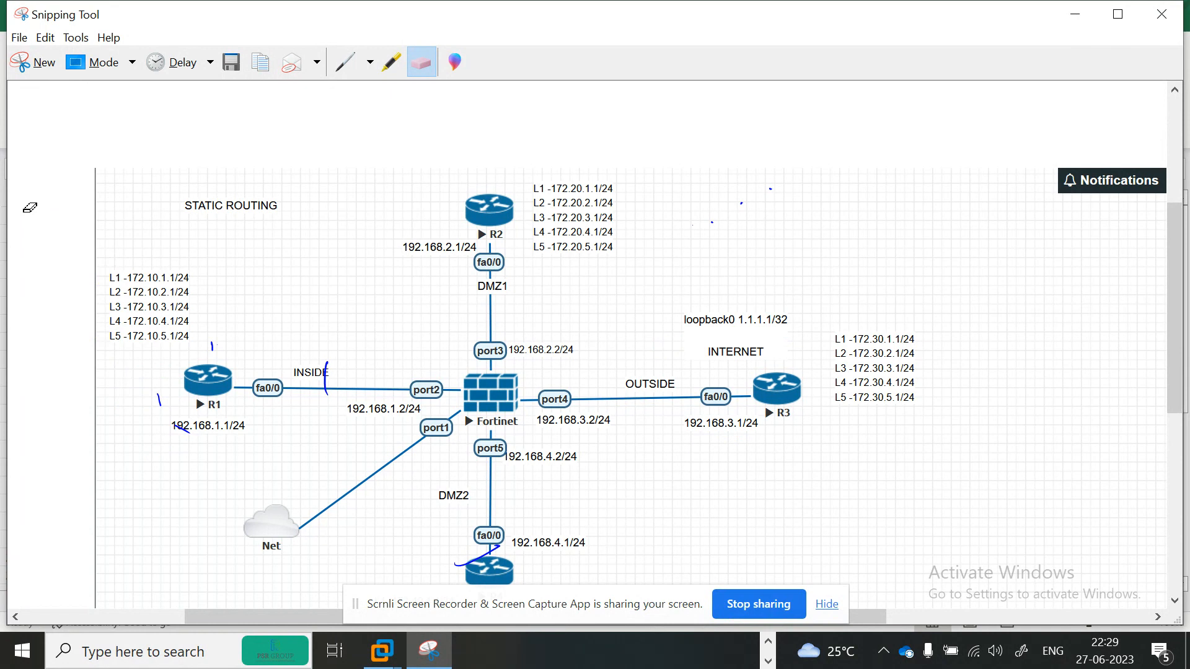
left_click_drag(218, 351, 215, 343)
- With the pen, draw a cloud around R3 and a boxed PC connected to it
left_click(344, 67)
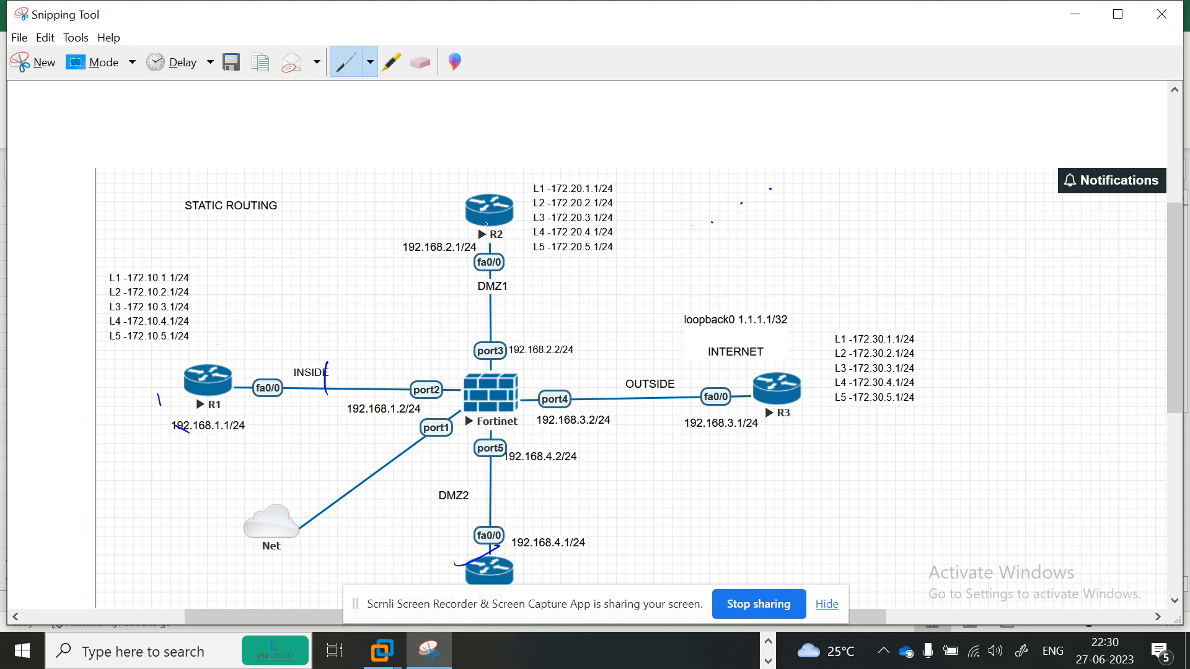
mouse_move(730, 342)
left_mouse_down()
mouse_move(824, 404)
mouse_move(761, 338)
mouse_move(735, 367)
left_mouse_up()
mouse_move(844, 409)
left_mouse_down()
mouse_move(984, 410)
mouse_move(1048, 432)
mouse_move(999, 391)
left_mouse_up()
mouse_move(1003, 428)
left_mouse_down()
mouse_move(1004, 406)
mouse_move(1017, 419)
left_mouse_up()
left_click_drag(1031, 407, 1074, 459)
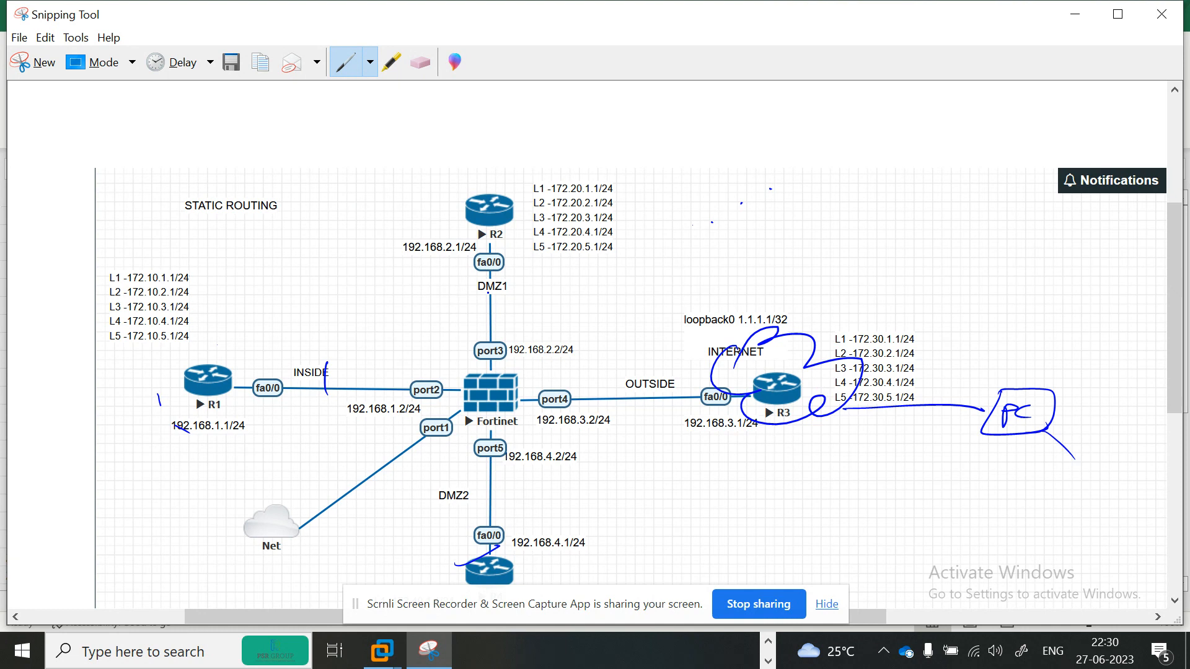
- Draw curved arrows from R1 and from the PC toward R2
mouse_move(477, 284)
left_mouse_down()
mouse_move(504, 308)
mouse_move(522, 302)
left_mouse_up()
mouse_move(224, 388)
left_mouse_down()
mouse_move(305, 253)
mouse_move(508, 204)
mouse_move(590, 293)
mouse_move(437, 374)
mouse_move(177, 375)
mouse_move(476, 232)
mouse_move(473, 256)
left_mouse_up()
mouse_move(1088, 476)
left_mouse_down()
mouse_move(1109, 460)
mouse_move(1071, 333)
mouse_move(598, 218)
mouse_move(506, 213)
left_mouse_up()
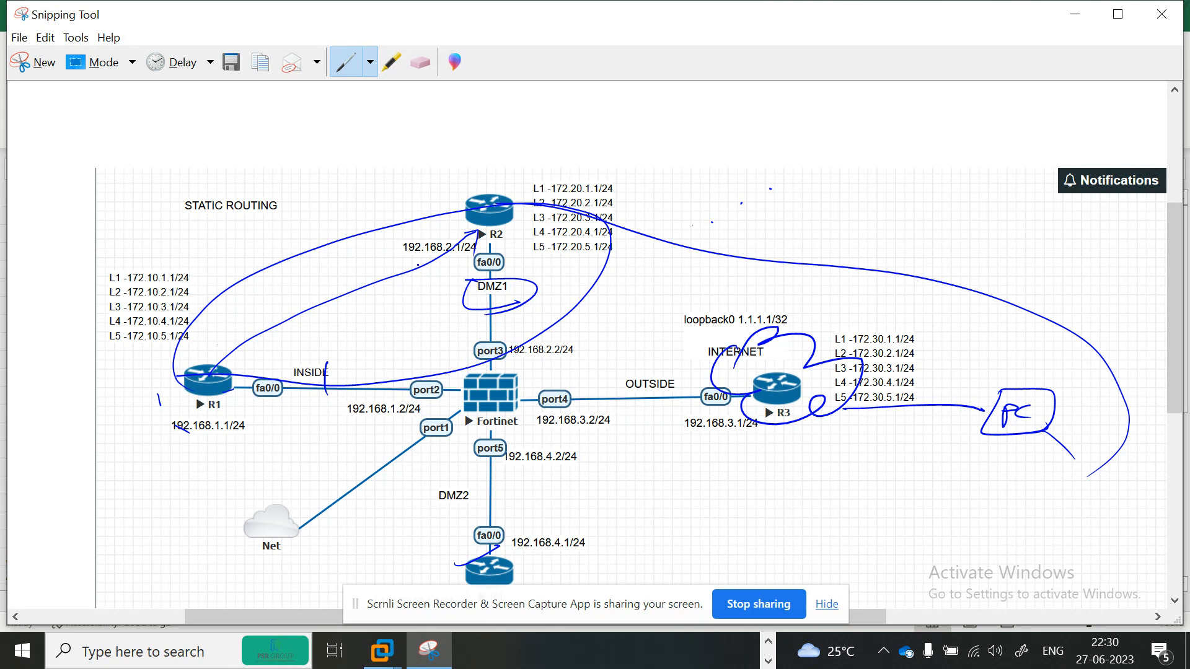
- Handwrite labels around R2, R1 and the PC, including DMZ above R2, and add another arrow to R2
mouse_move(455, 172)
left_mouse_down()
mouse_move(445, 165)
mouse_move(468, 183)
mouse_move(545, 160)
mouse_move(557, 177)
left_mouse_up()
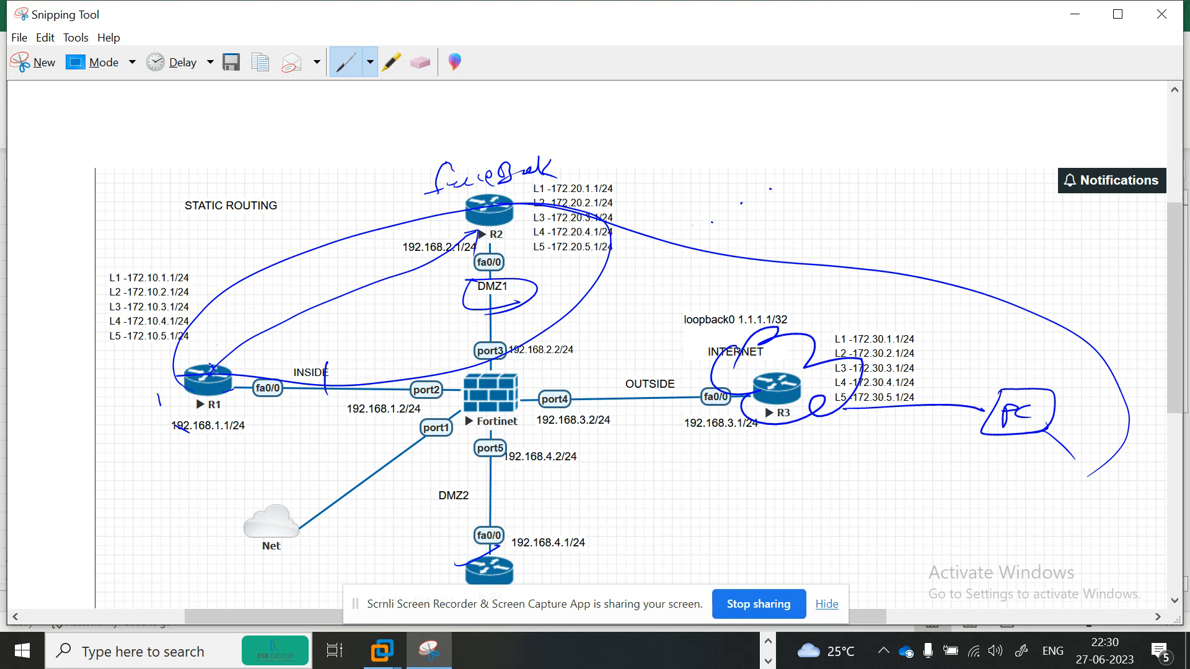
left_click_drag(130, 350, 183, 334)
mouse_move(1055, 457)
left_mouse_down()
mouse_move(1084, 473)
mouse_move(1147, 440)
mouse_move(958, 307)
mouse_move(662, 225)
mouse_move(527, 202)
left_mouse_up()
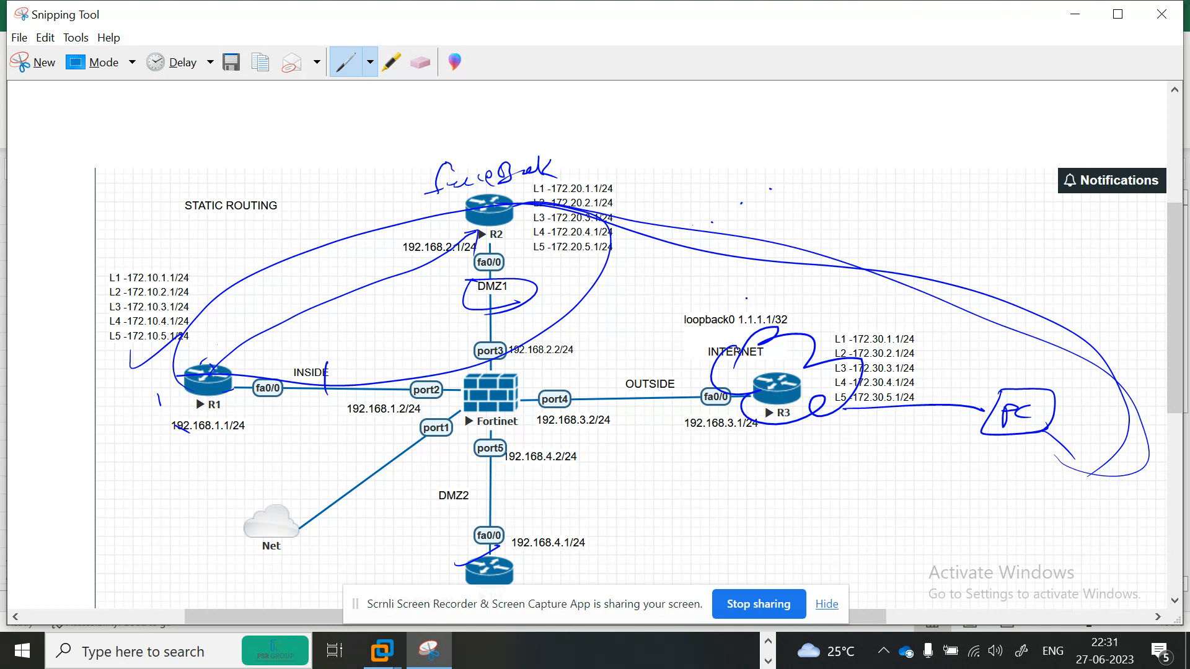
left_click_drag(949, 445, 991, 458)
left_click_drag(513, 189, 531, 192)
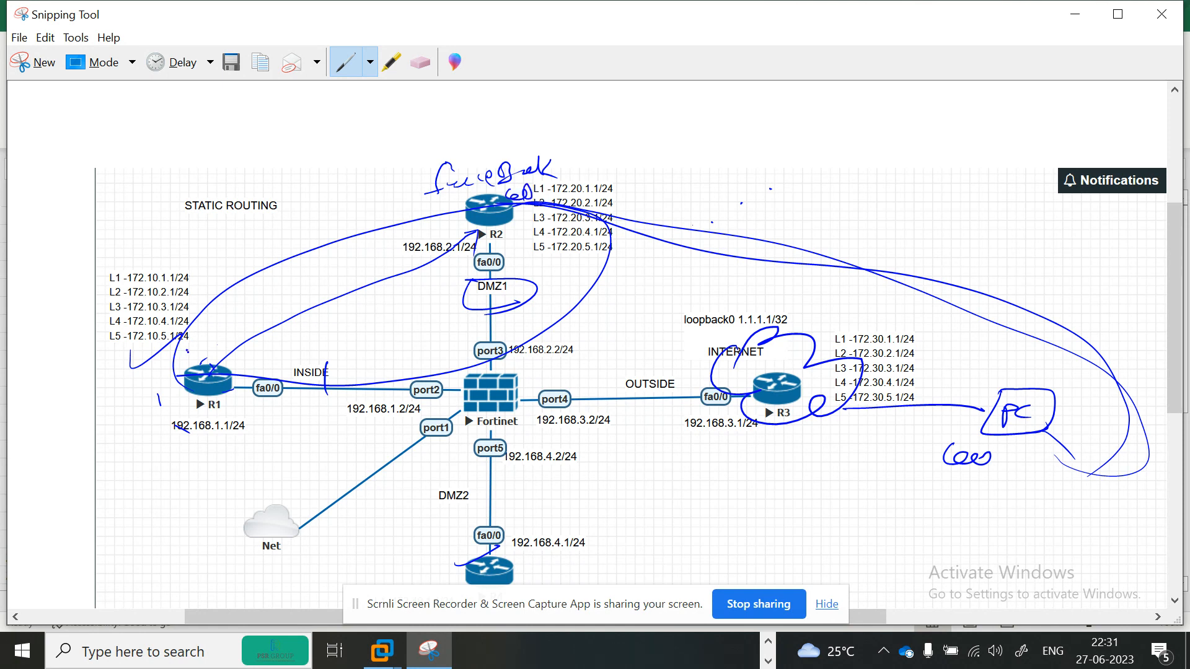
mouse_move(186, 350)
left_mouse_down()
mouse_move(248, 317)
mouse_move(287, 323)
left_mouse_up()
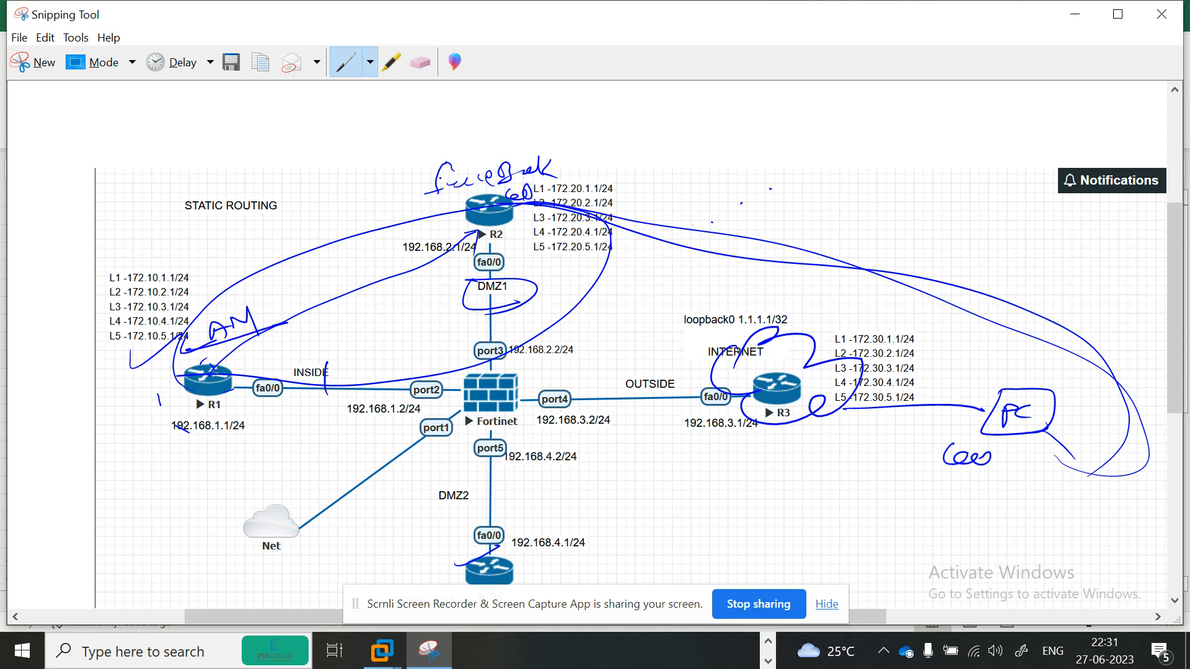
mouse_move(399, 145)
left_mouse_down()
mouse_move(398, 166)
mouse_move(505, 144)
left_mouse_up()
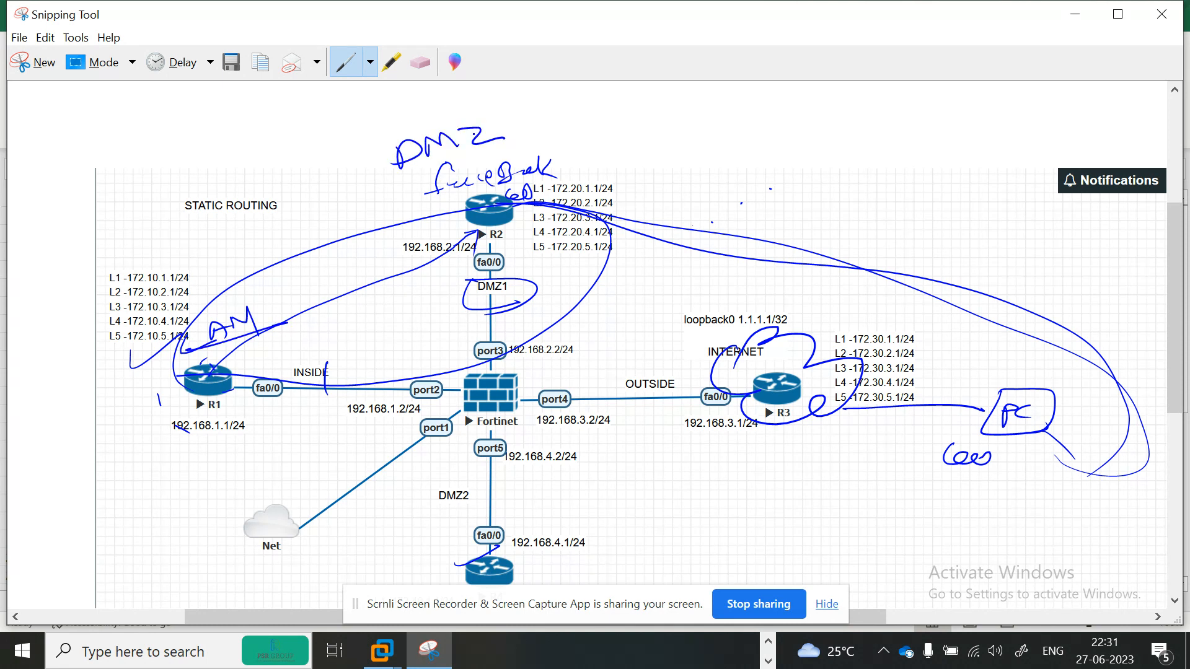
- Circle the DMZ1 label and handwrite DHCP above the diagram
mouse_move(452, 284)
left_mouse_down()
mouse_move(505, 282)
mouse_move(521, 304)
mouse_move(493, 305)
mouse_move(520, 302)
left_mouse_up()
left_click_drag(661, 135, 661, 156)
mouse_move(658, 137)
left_mouse_down()
mouse_move(663, 155)
mouse_move(706, 154)
left_mouse_up()
mouse_move(729, 132)
left_mouse_down()
mouse_move(722, 147)
mouse_move(735, 129)
left_mouse_up()
left_click_drag(735, 129, 737, 142)
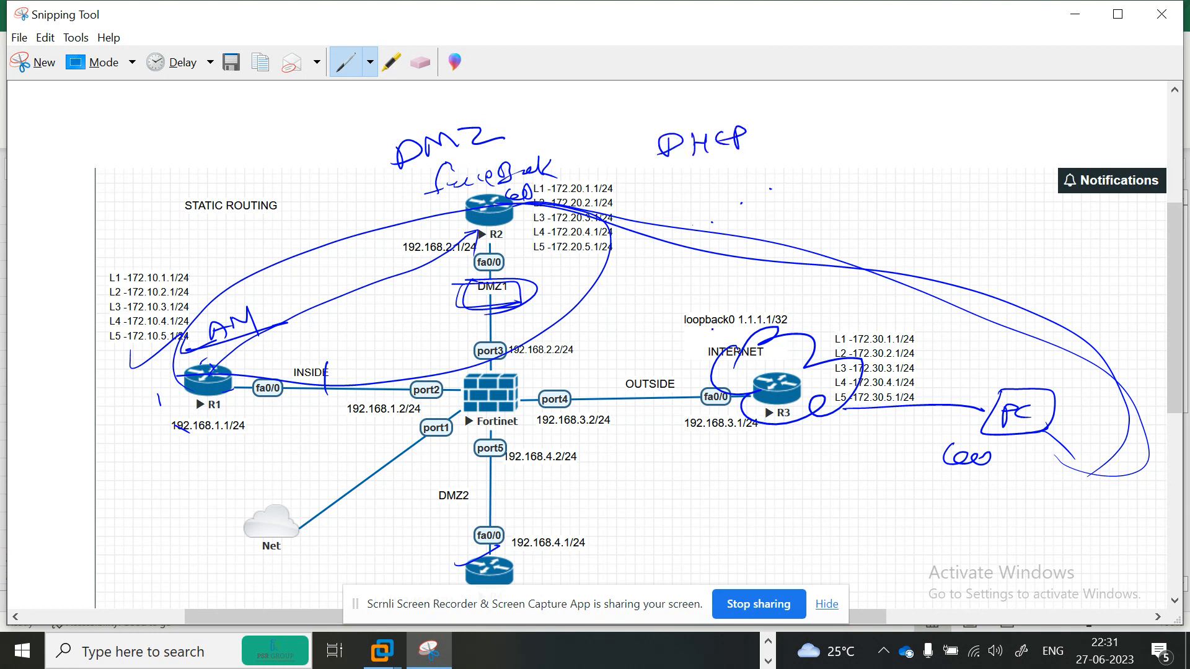
- Add notes near R1 and draw traffic paths from R1 around the firewall toward R2 and R3
left_click_drag(239, 239, 280, 223)
left_click_drag(271, 239, 276, 260)
left_click_drag(266, 244, 272, 251)
left_click_drag(279, 282, 312, 287)
left_click_drag(962, 352, 995, 345)
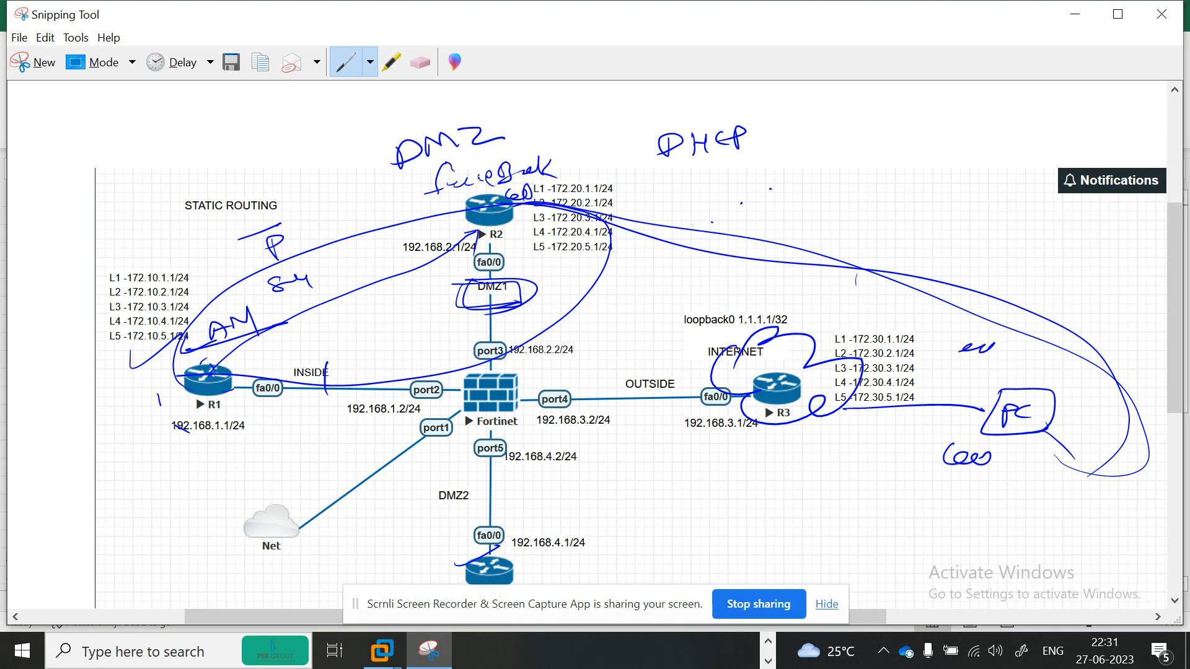
mouse_move(475, 197)
left_mouse_down()
mouse_move(471, 184)
mouse_move(448, 205)
left_mouse_up()
mouse_move(131, 425)
left_mouse_down()
mouse_move(218, 387)
mouse_move(375, 438)
mouse_move(506, 270)
left_mouse_up()
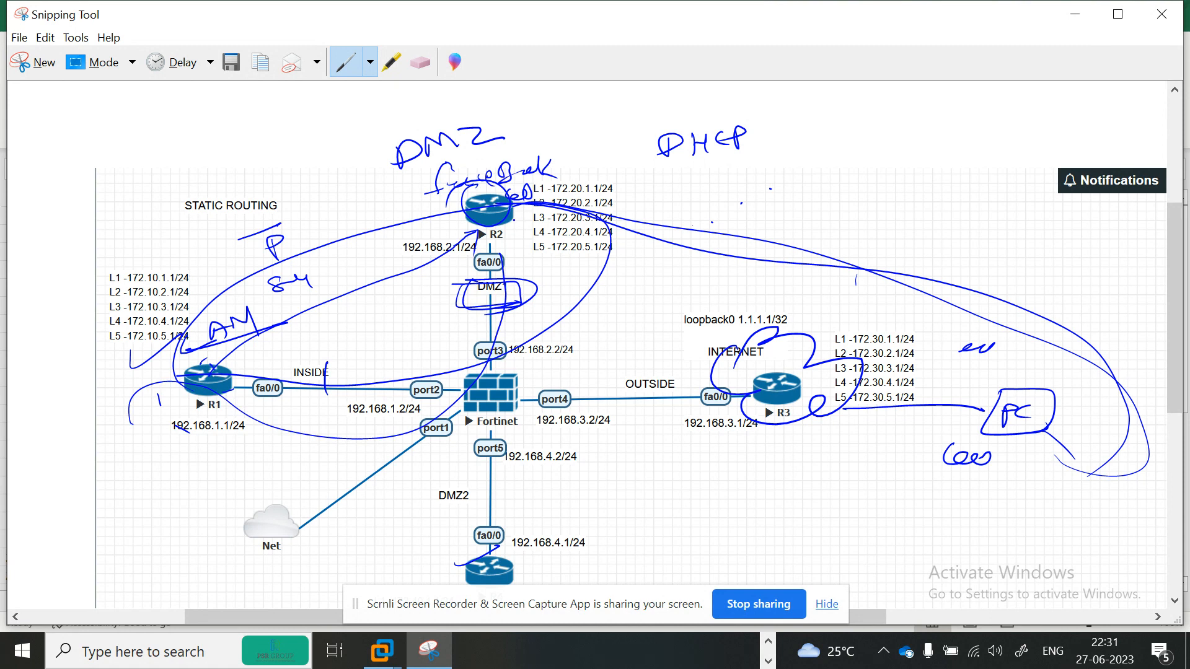
mouse_move(511, 221)
left_mouse_down()
mouse_move(494, 283)
mouse_move(496, 390)
mouse_move(561, 414)
mouse_move(800, 428)
mouse_move(874, 400)
mouse_move(856, 450)
left_mouse_up()
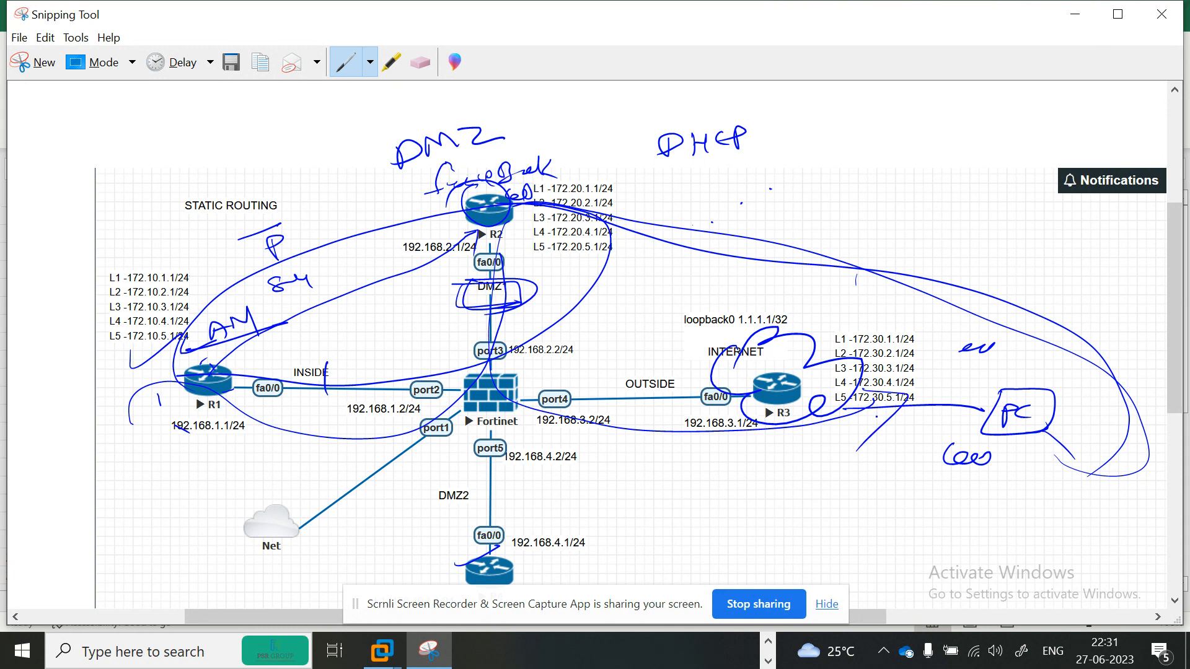
- Draw a line from R2 and handwrite HTTP 80 443 beside it
left_click_drag(521, 237, 702, 216)
left_click_drag(708, 198, 752, 188)
mouse_move(744, 191)
left_mouse_down()
mouse_move(742, 211)
mouse_move(757, 209)
left_mouse_up()
left_click_drag(757, 192, 805, 181)
mouse_move(830, 179)
left_mouse_down()
mouse_move(823, 192)
mouse_move(833, 178)
left_mouse_up()
left_click_drag(878, 167, 931, 162)
left_click_drag(940, 163, 937, 186)
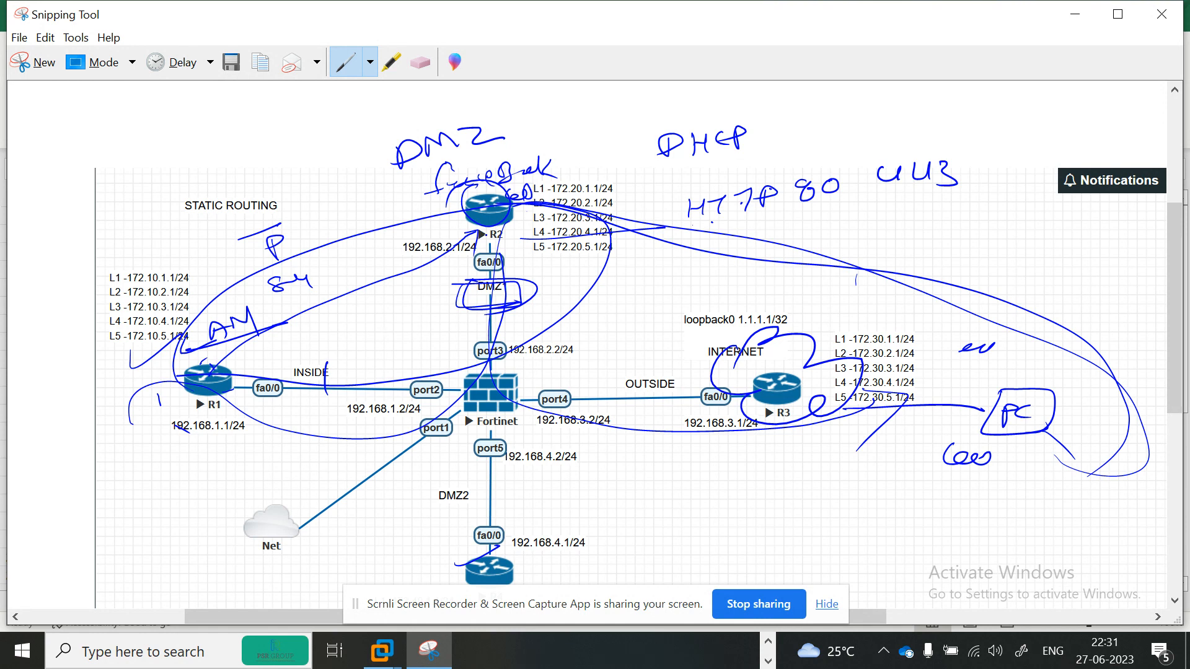
- Handwrite web next to the DMZ label above R2
left_click_drag(526, 125, 569, 127)
left_click_drag(565, 118, 605, 131)
left_click_drag(531, 160, 614, 144)
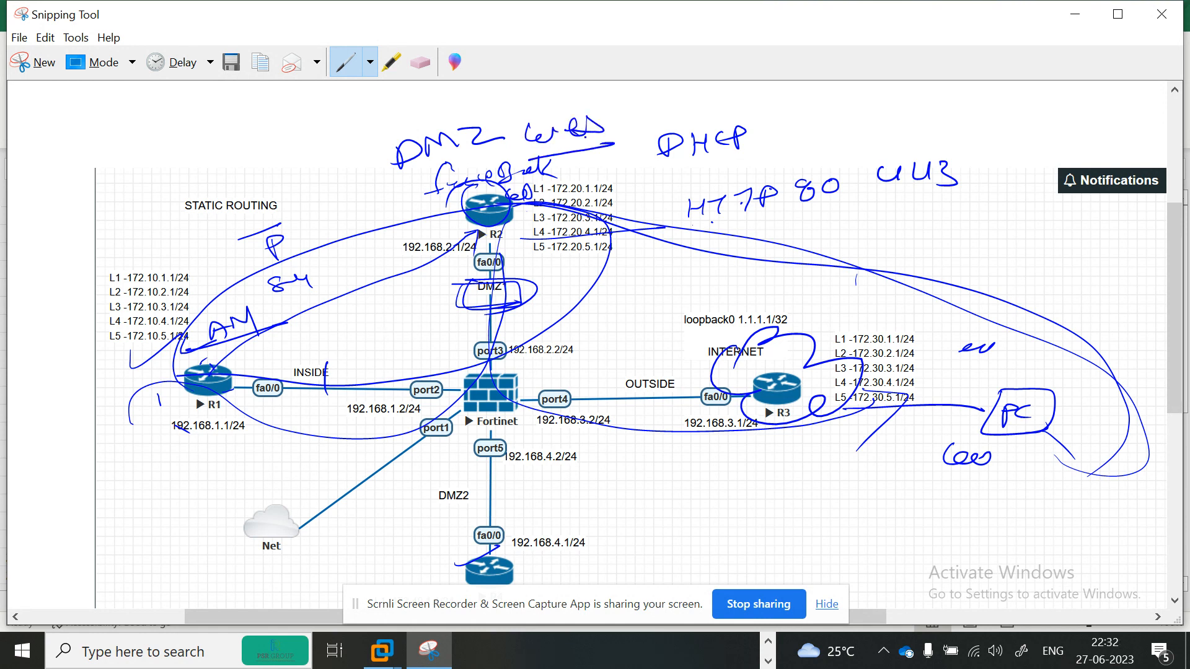
left_click_drag(483, 189, 491, 186)
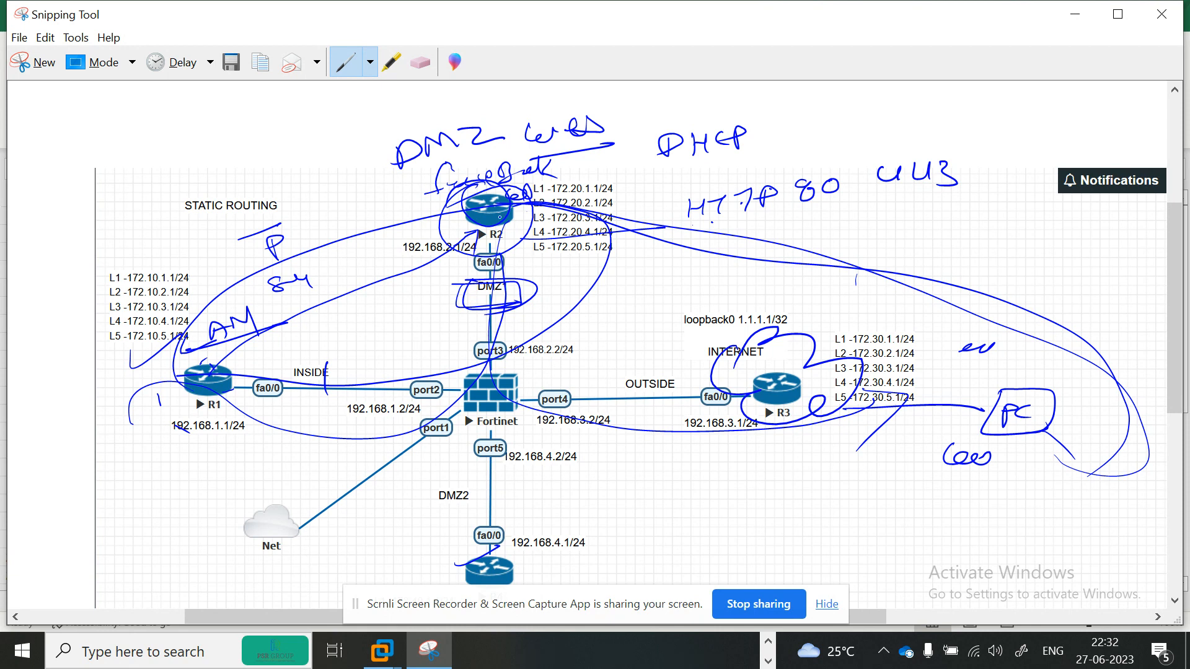
- Switch to the browser's FortiGate login page and sign in as admin with the account password
left_click(1076, 19)
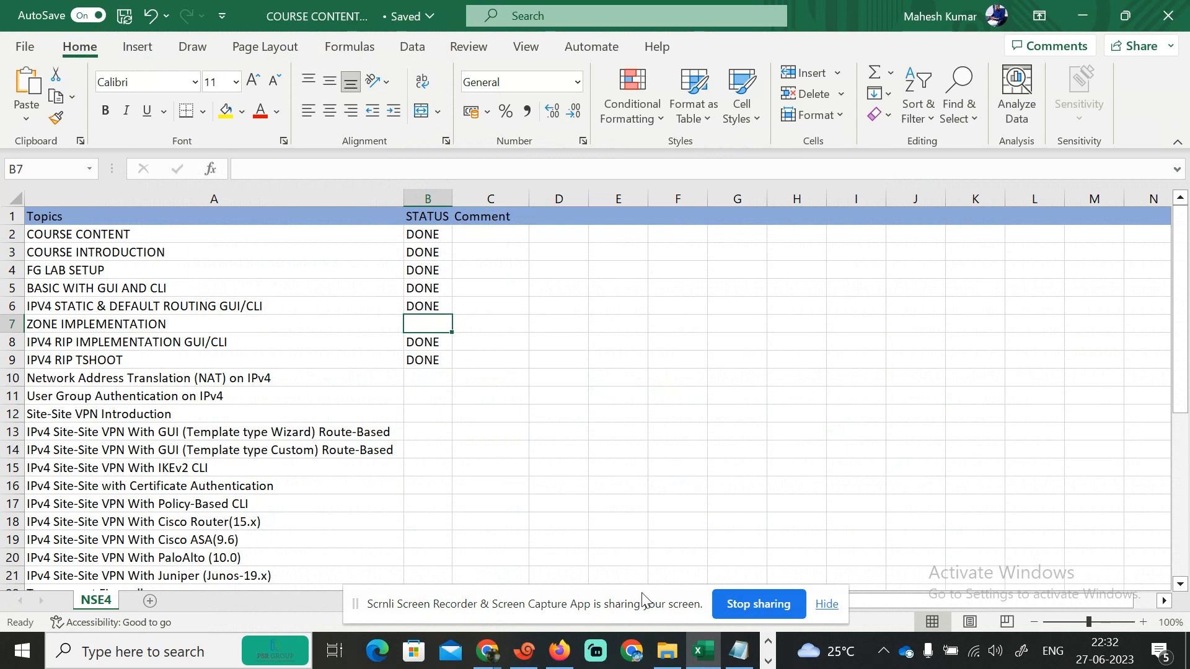
left_click(560, 651)
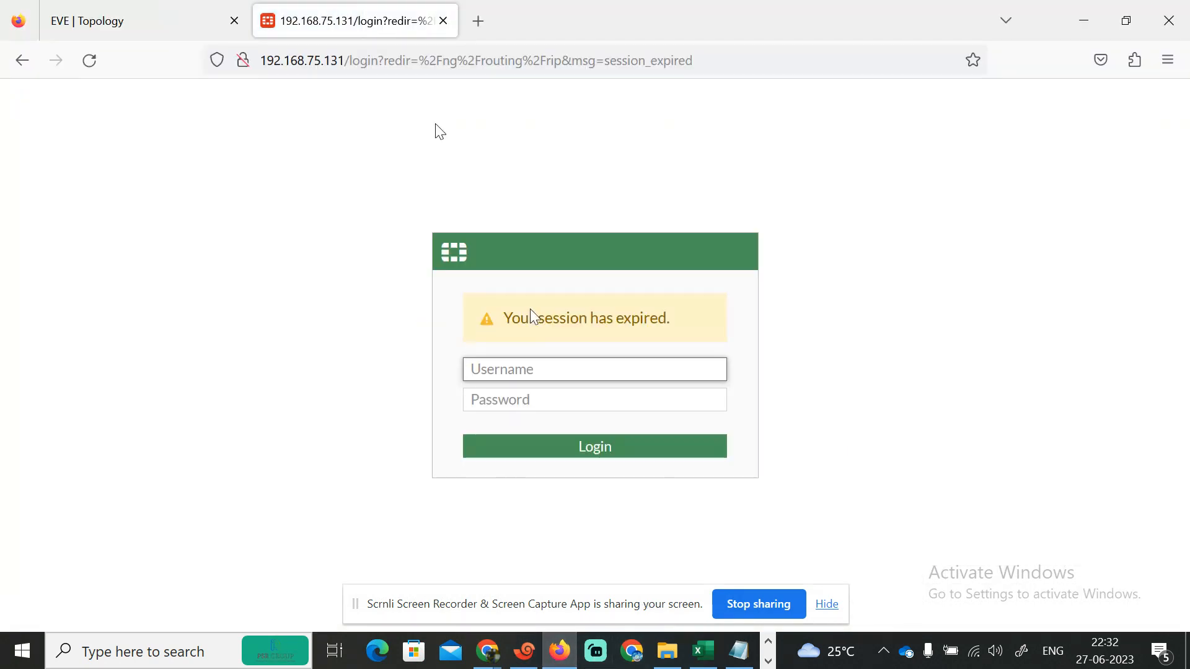
type("admin")
key("Tab")
type("•••••")
key("Return")
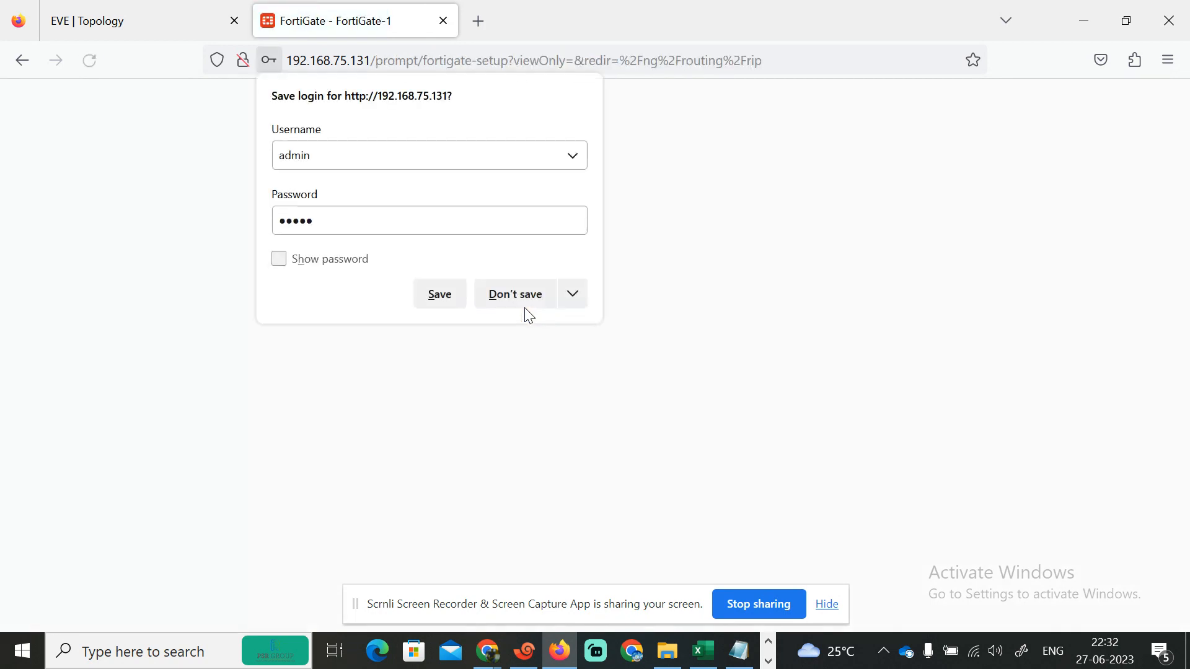
- Dismiss the FortiOS 7.0 what's-new dialog
left_click(828, 606)
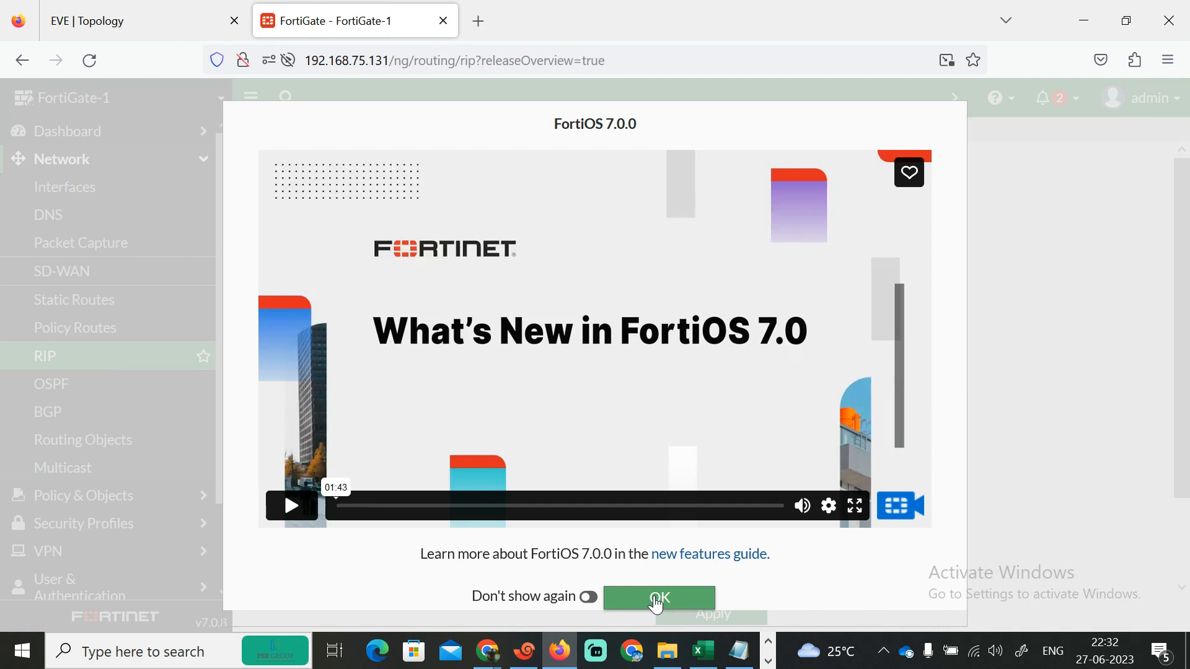
left_click(657, 599)
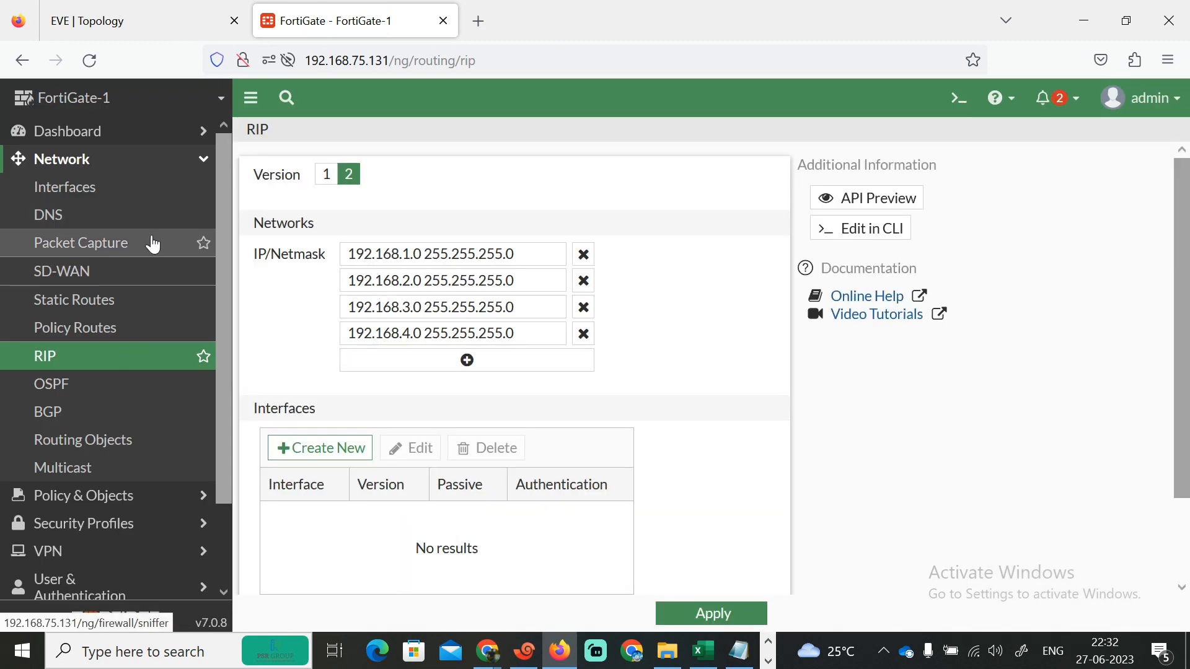
- Open the Network Interfaces page from the navigation menu
scroll(227, 321, "down", 3)
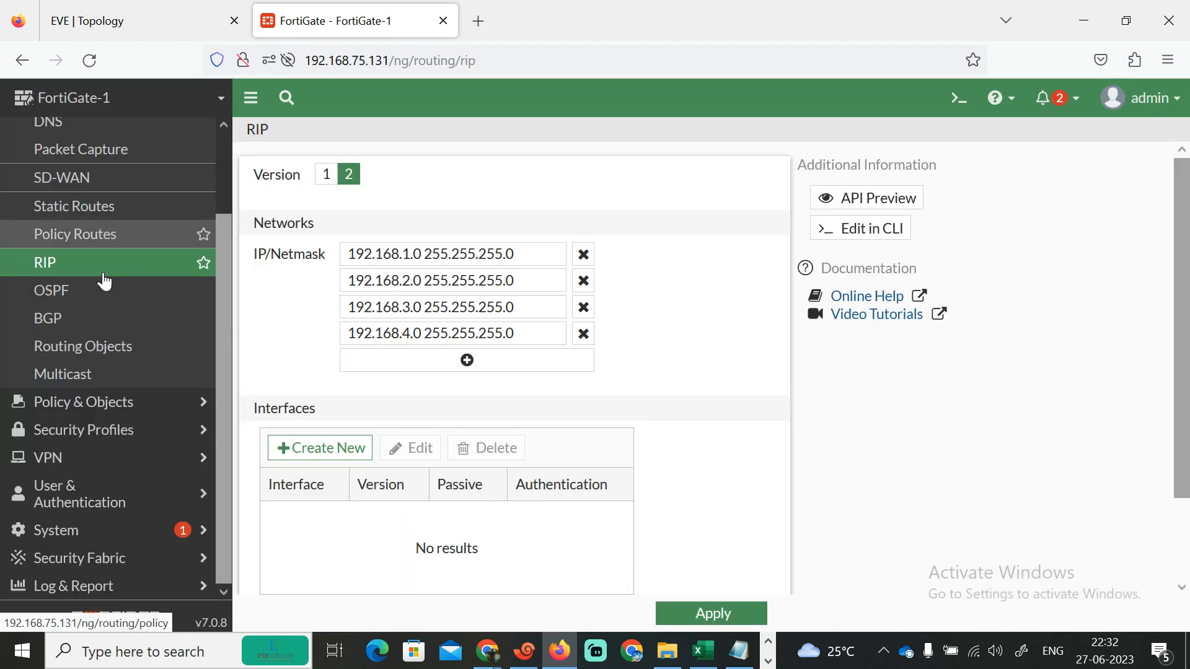
left_click_drag(223, 287, 222, 121)
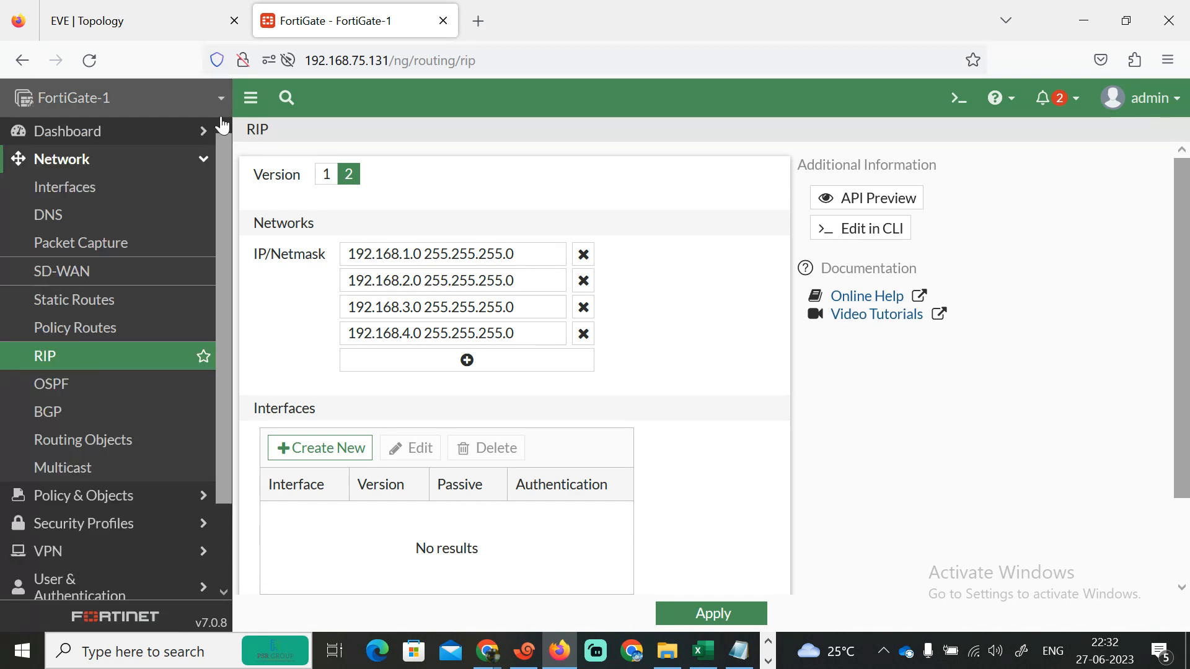
left_click(197, 167)
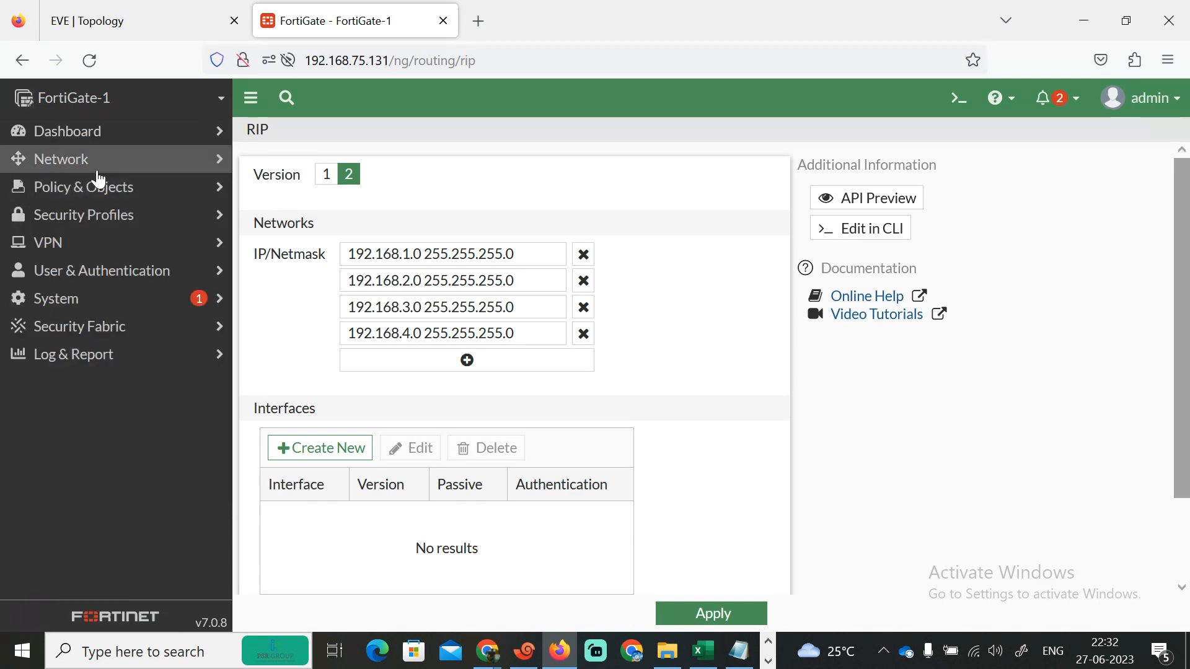
left_click(80, 162)
left_click(82, 189)
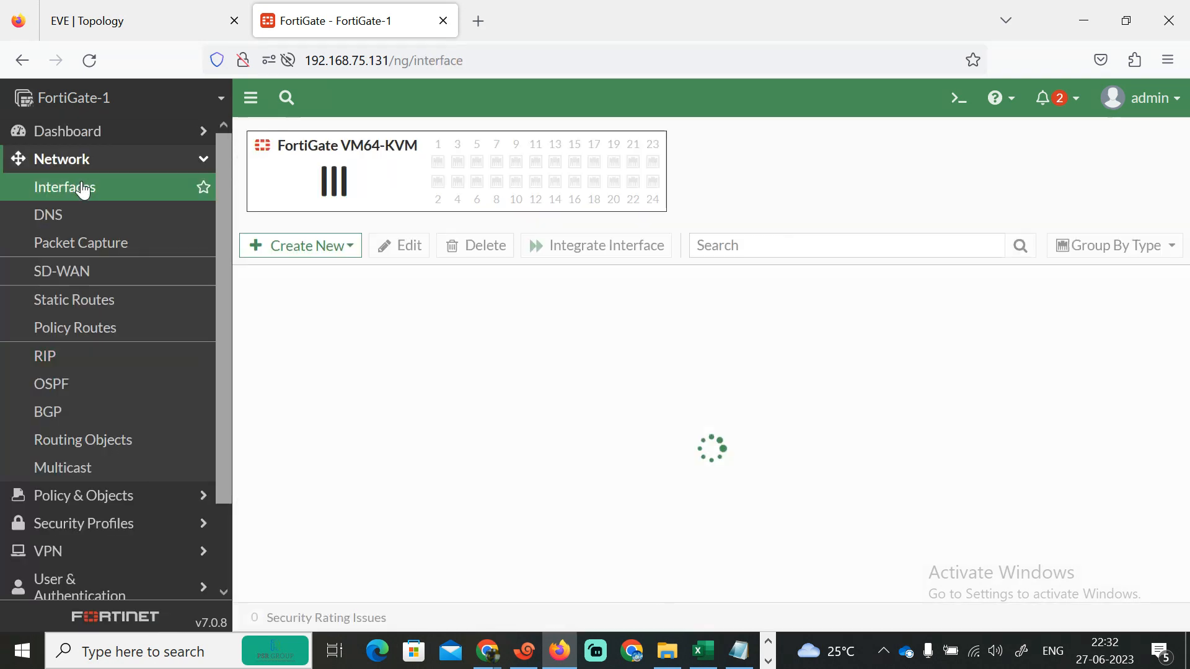
- Try to create a new zone named INSIDE and add interface members to it
left_click(342, 246)
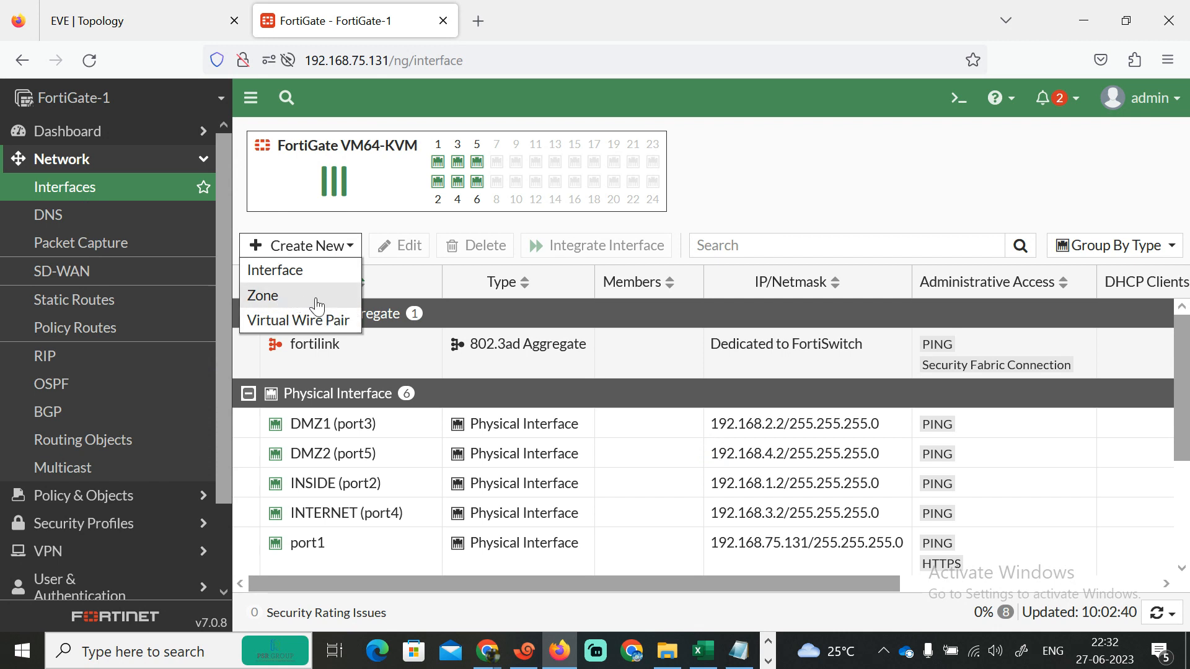
left_click(265, 299)
left_click(465, 179)
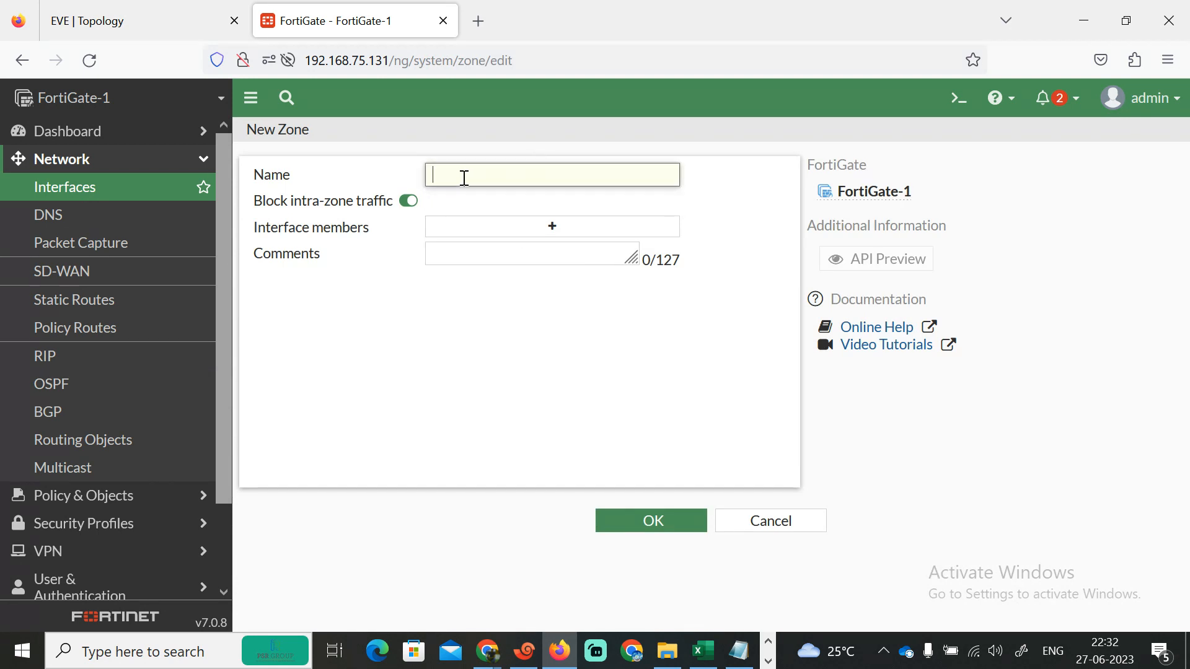
type("INSIDE")
left_click(566, 232)
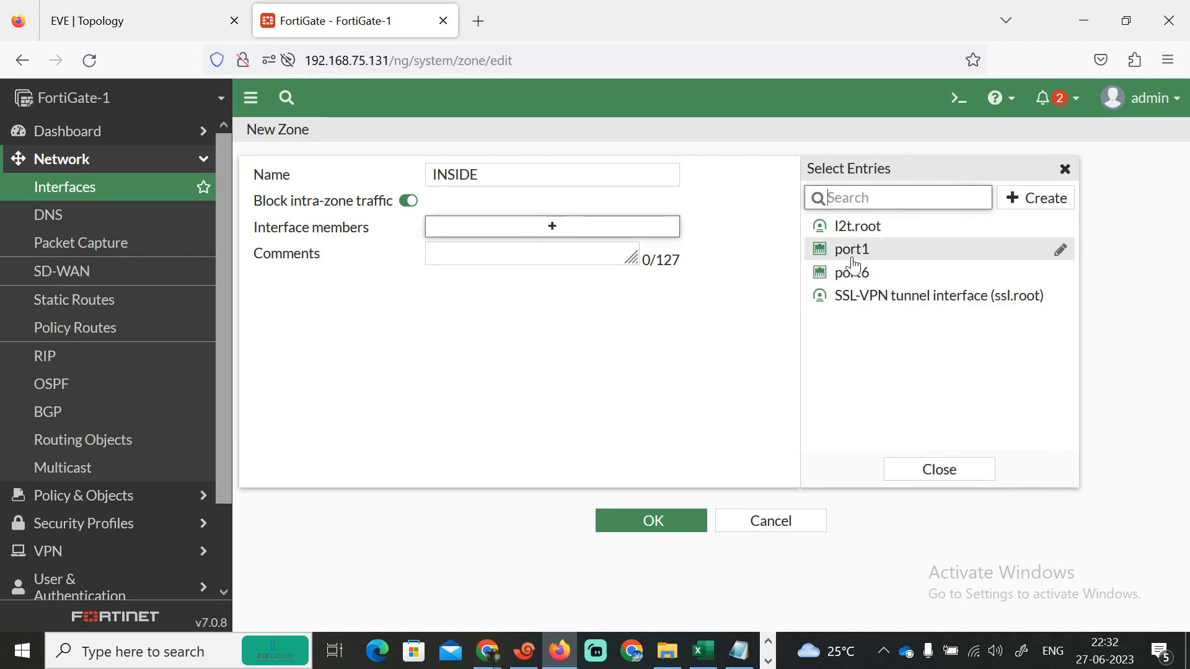
mouse_move(856, 263)
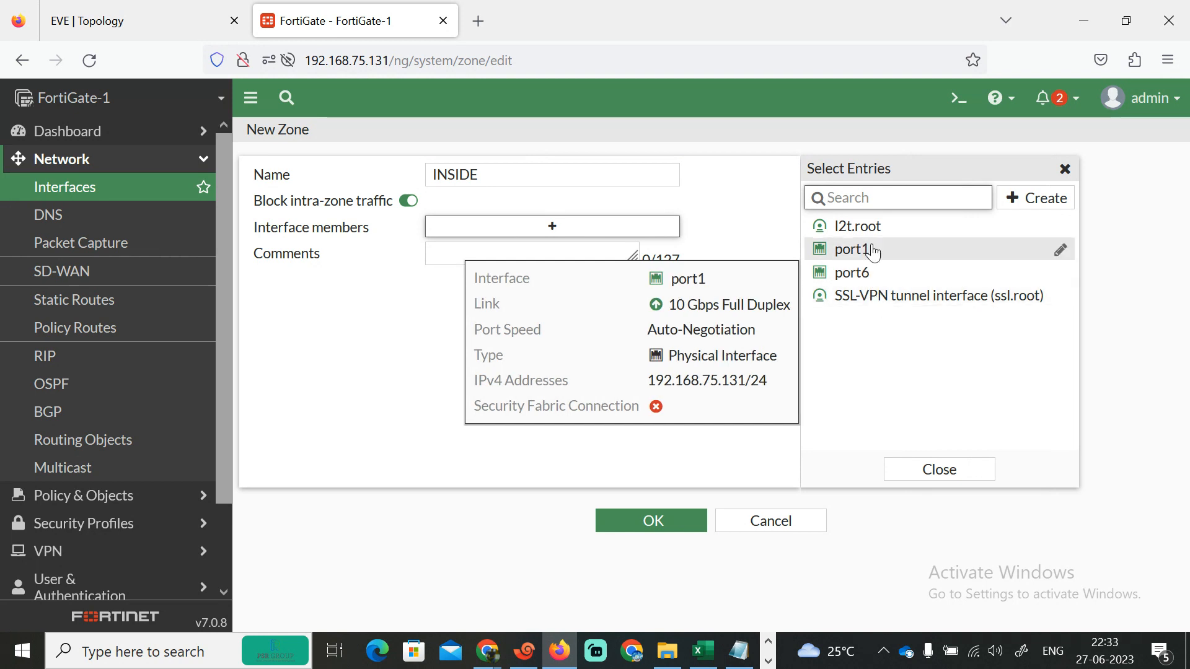
mouse_move(861, 225)
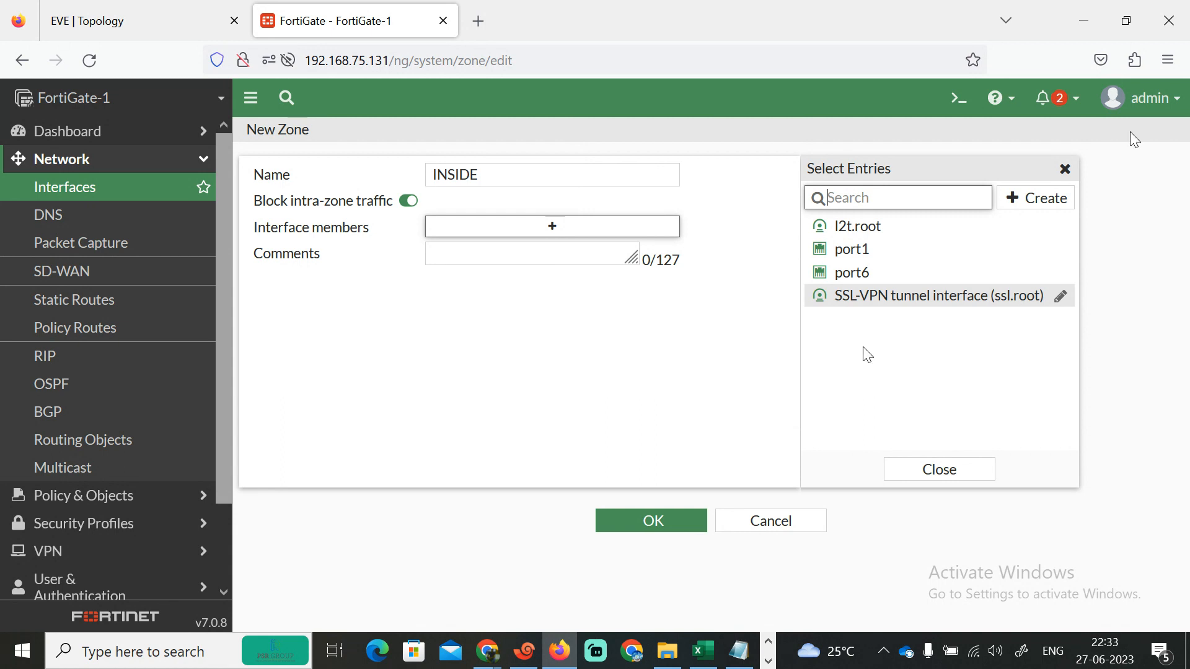
left_click(1064, 168)
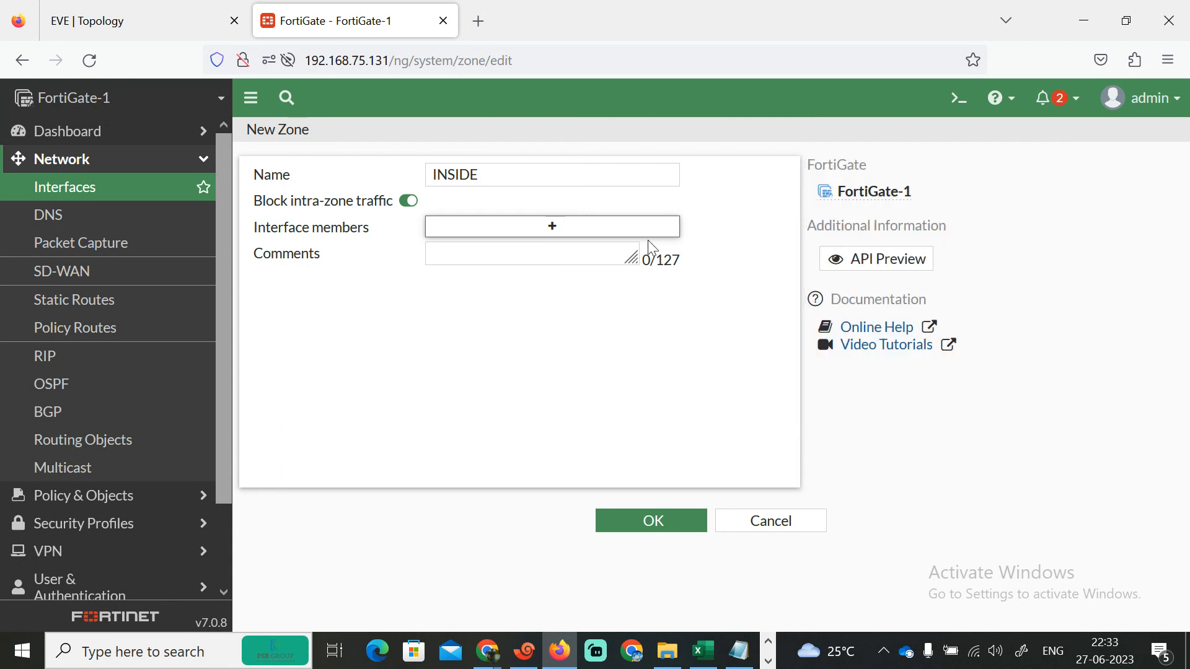
- Rename the unsaved zone OUTSIDE and try again to add interface members
left_click(69, 17)
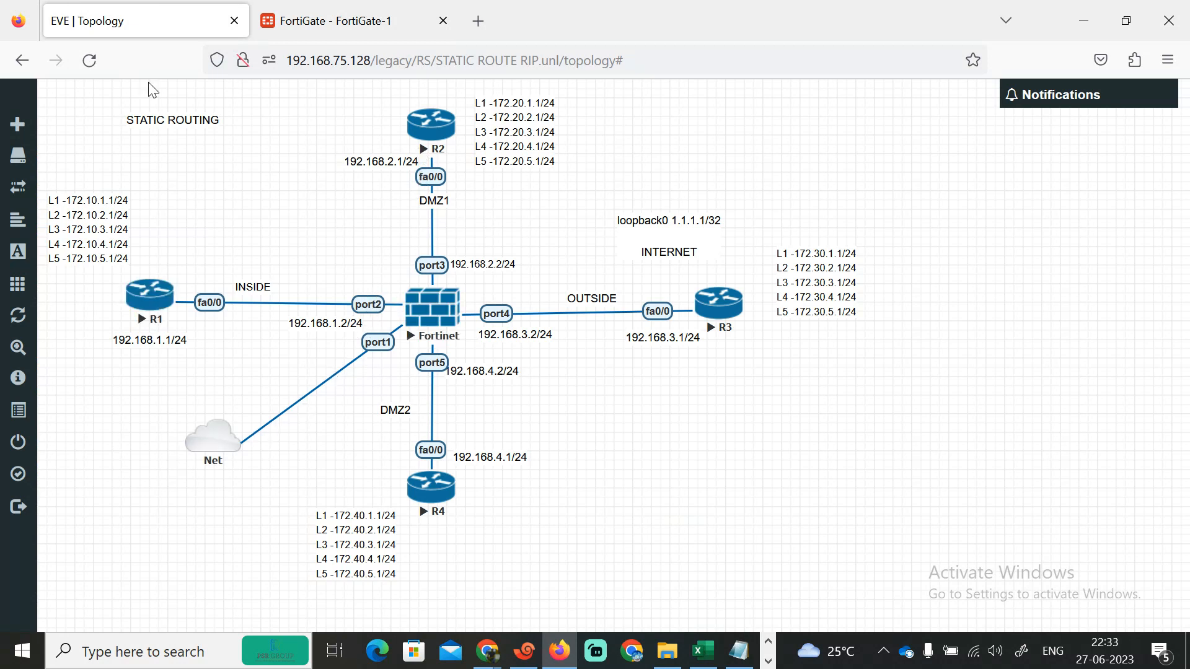
left_click(335, 21)
left_click_drag(492, 181, 258, 146)
left_click(263, 153)
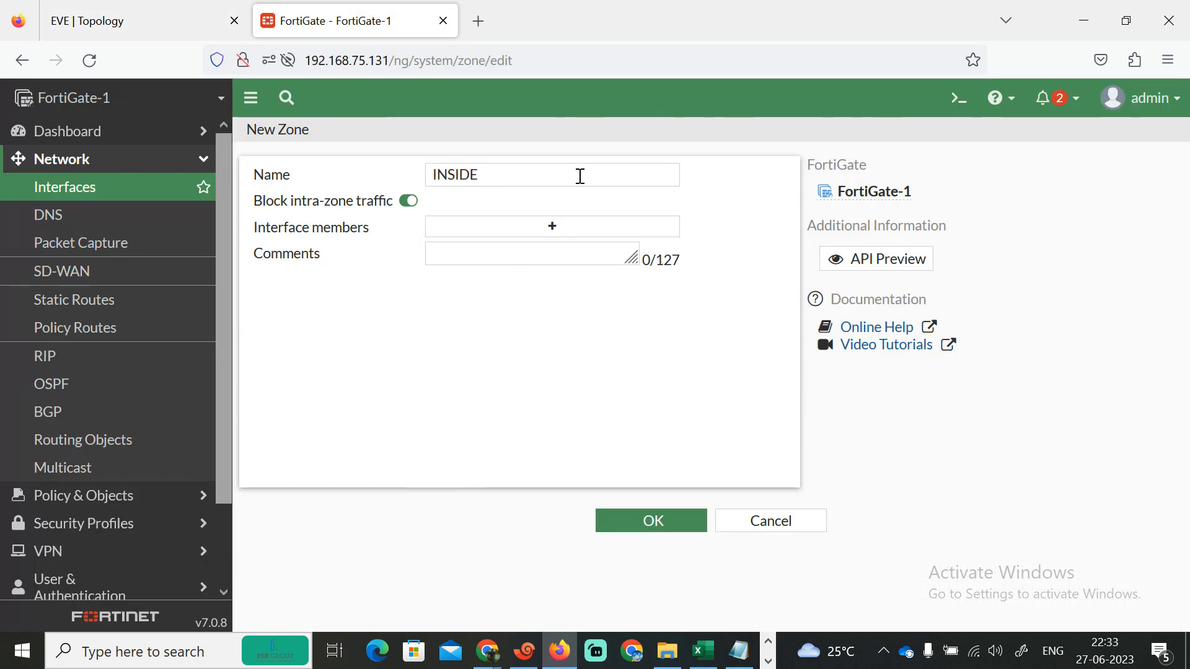
left_click_drag(517, 180, 284, 141)
type("OUT")
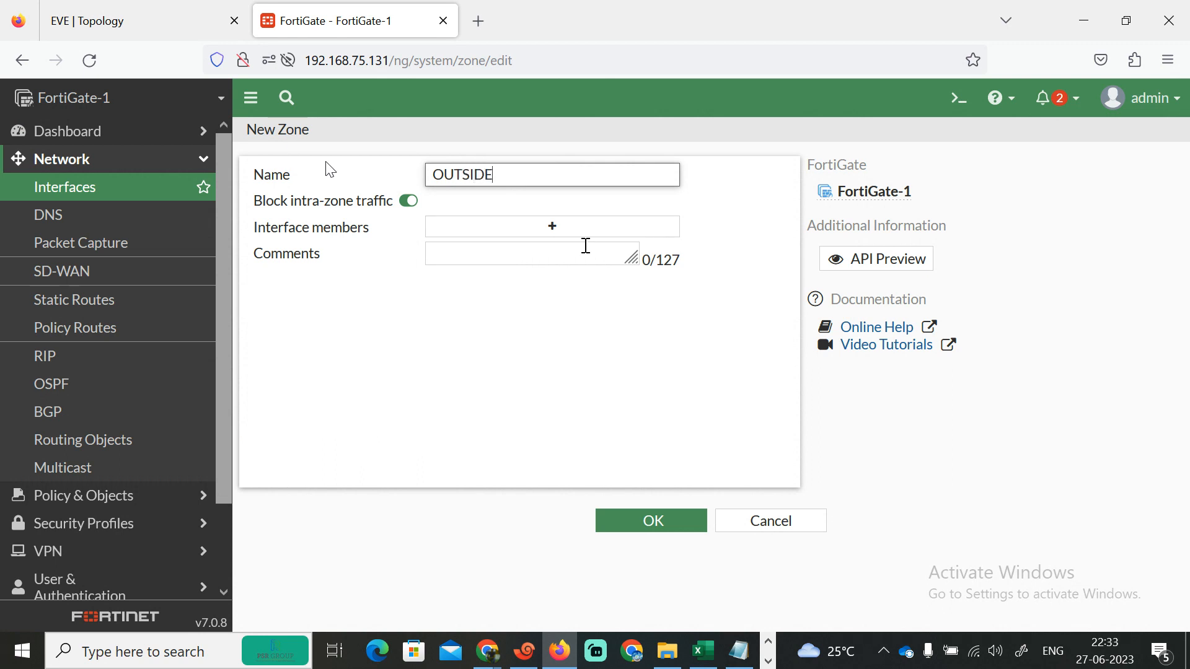
left_click(554, 227)
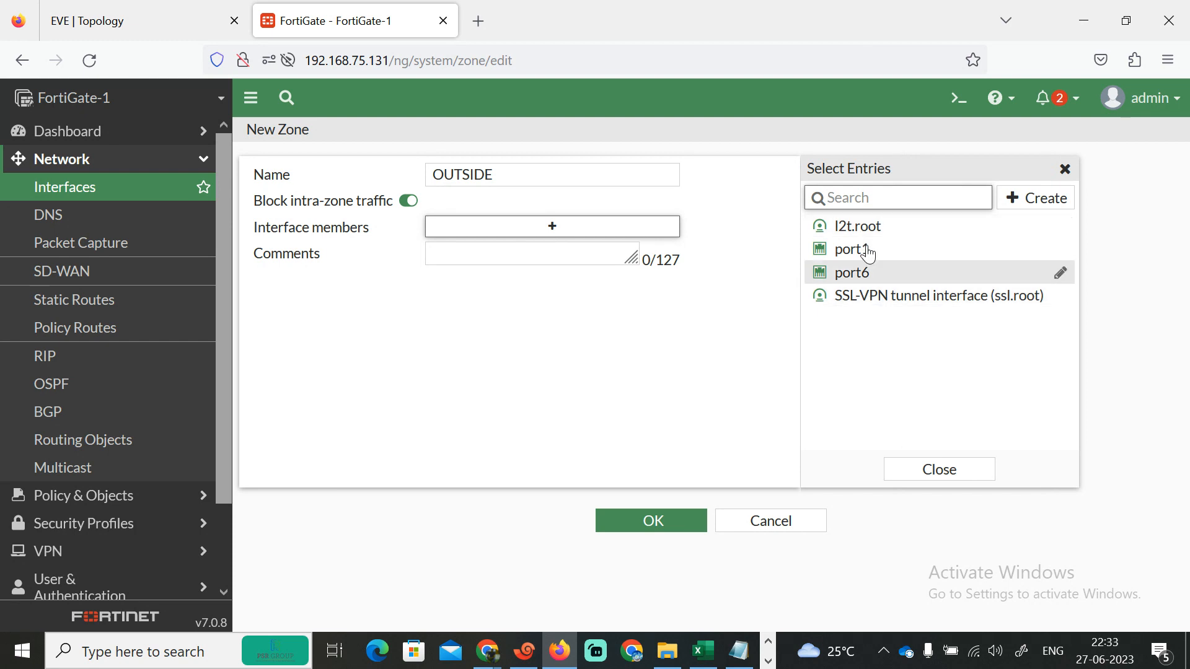
left_click(918, 473)
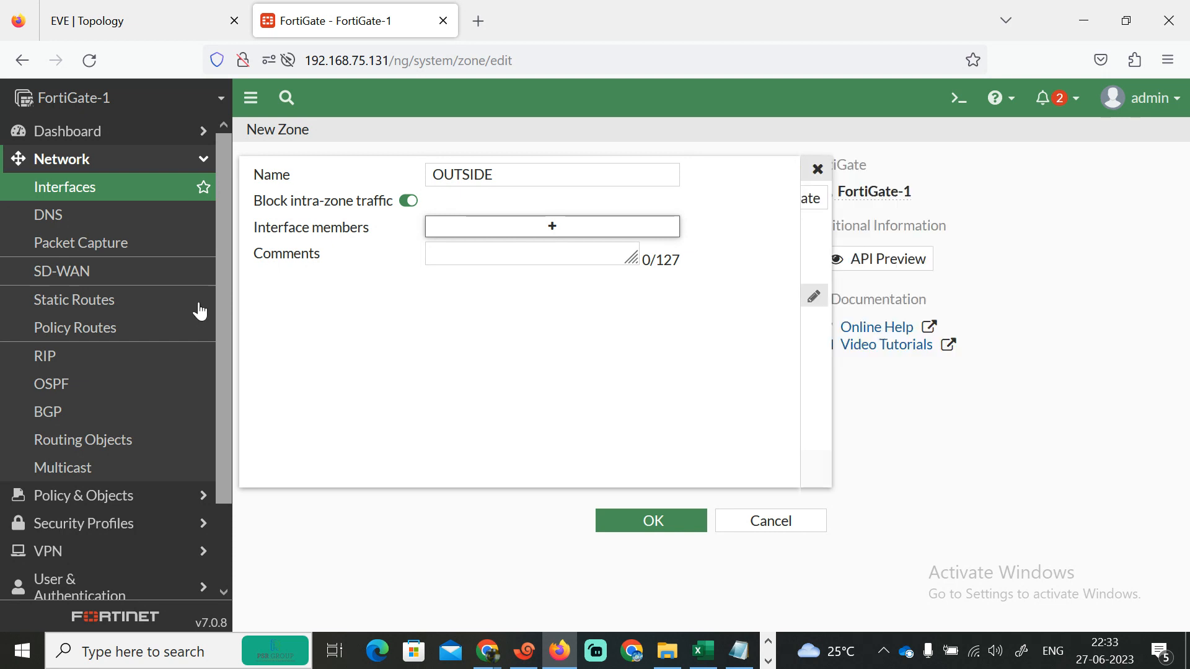
- Delete the ALL-ALL firewall policy
left_click(114, 504)
left_click(91, 222)
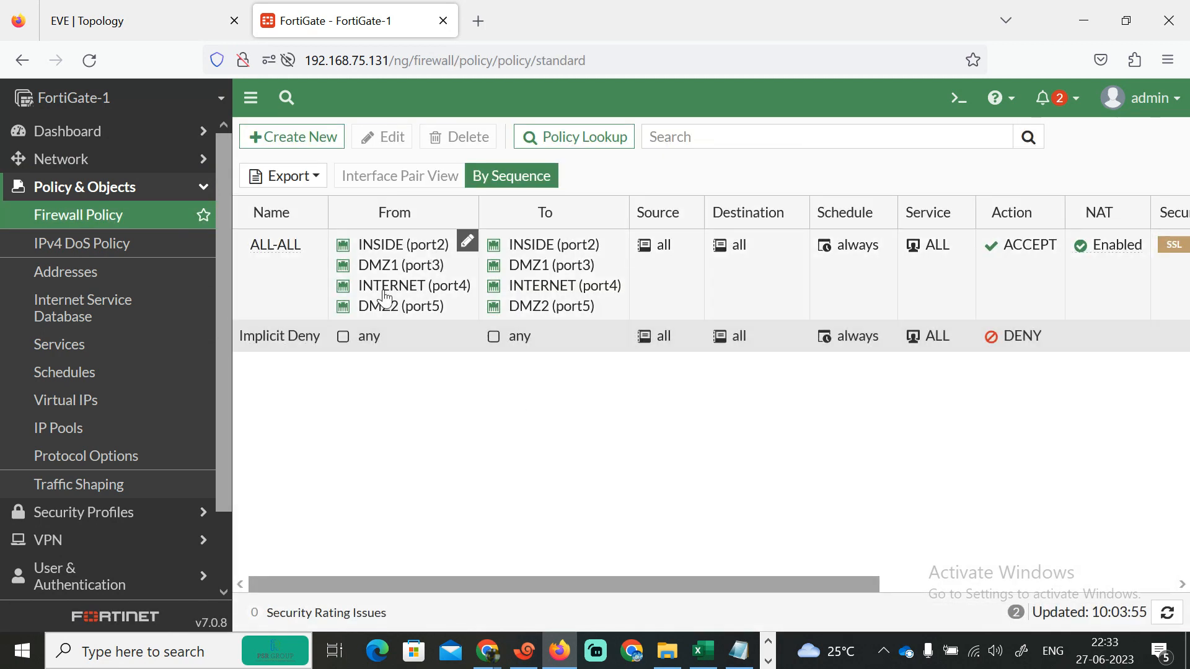
left_click(383, 298)
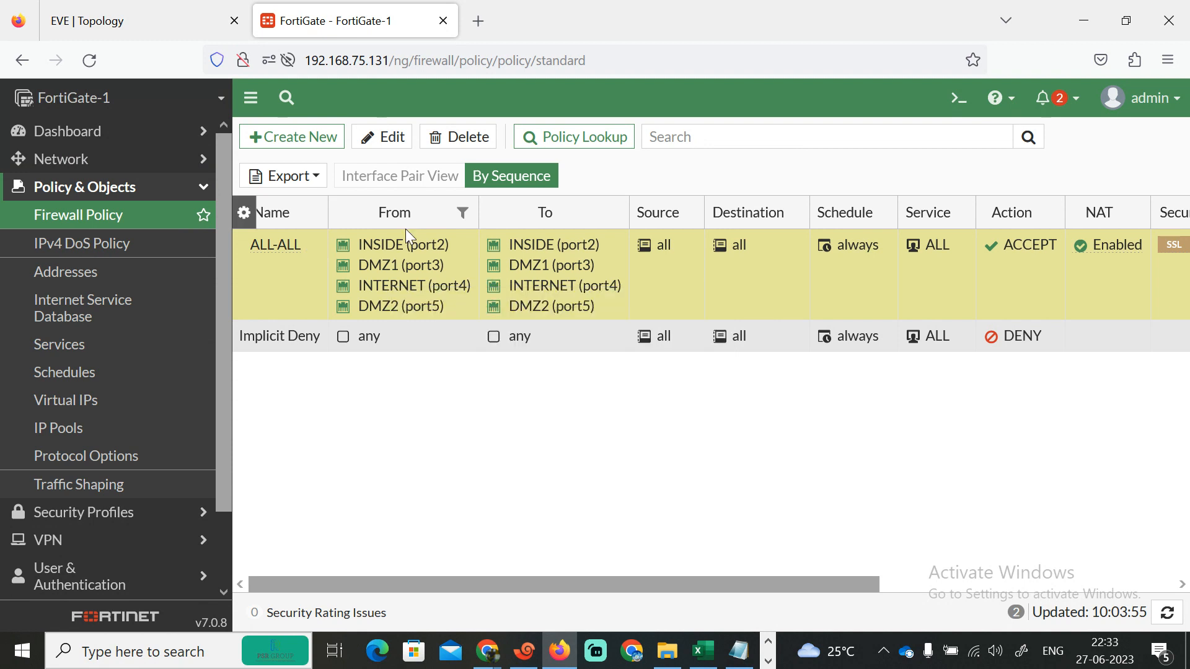
left_click(467, 135)
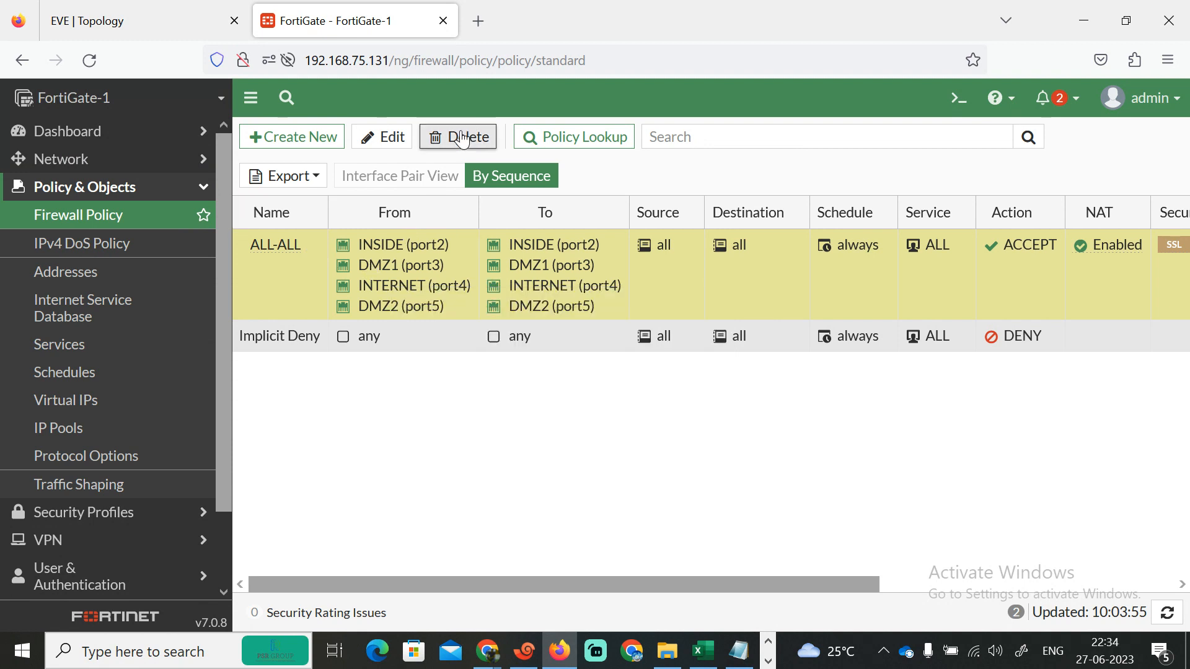
left_click(891, 604)
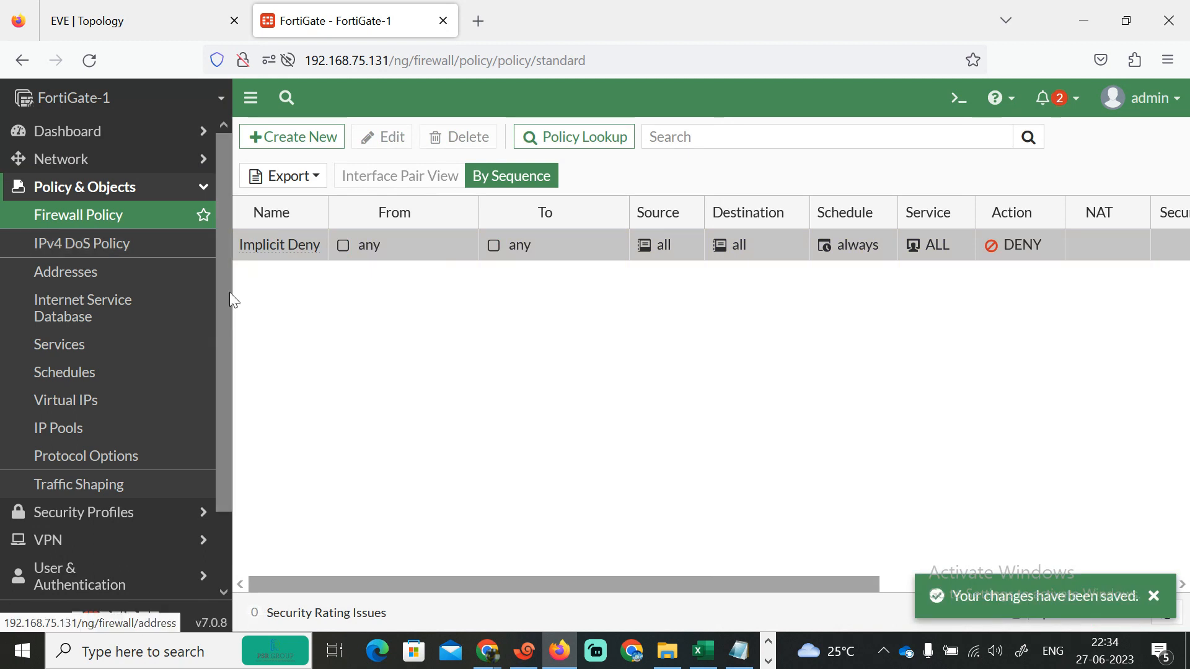
- Start a new zone named INSIDE and open its interface member list
scroll(226, 388, "down", 3)
scroll(211, 371, "up", 3)
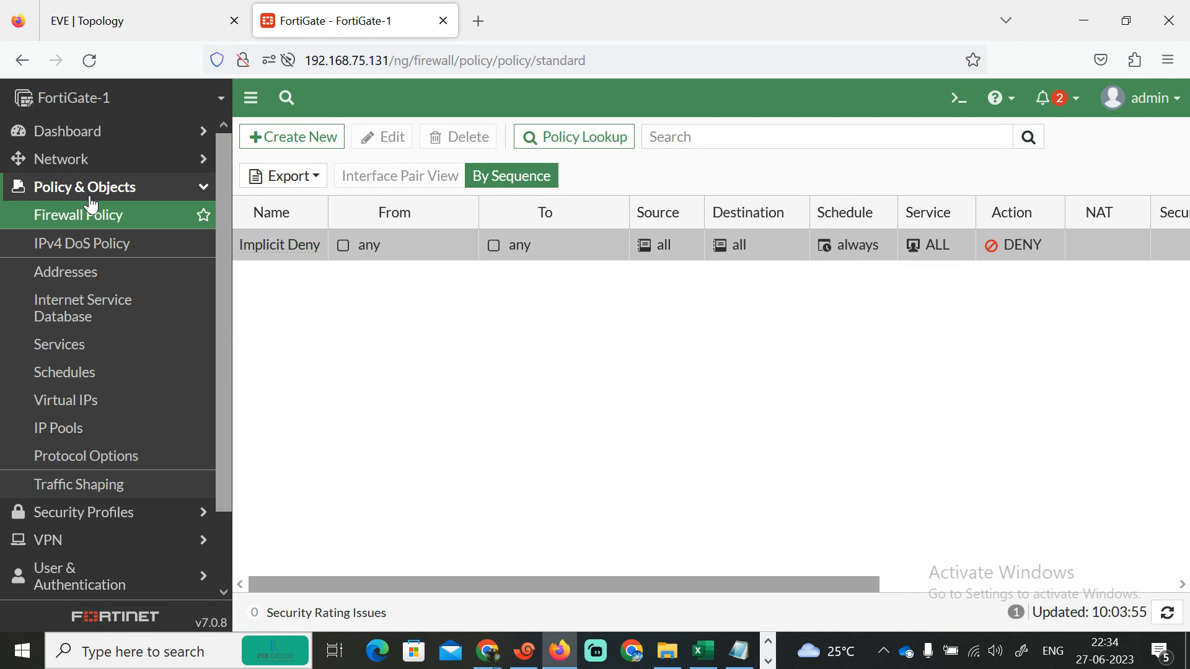
left_click(96, 166)
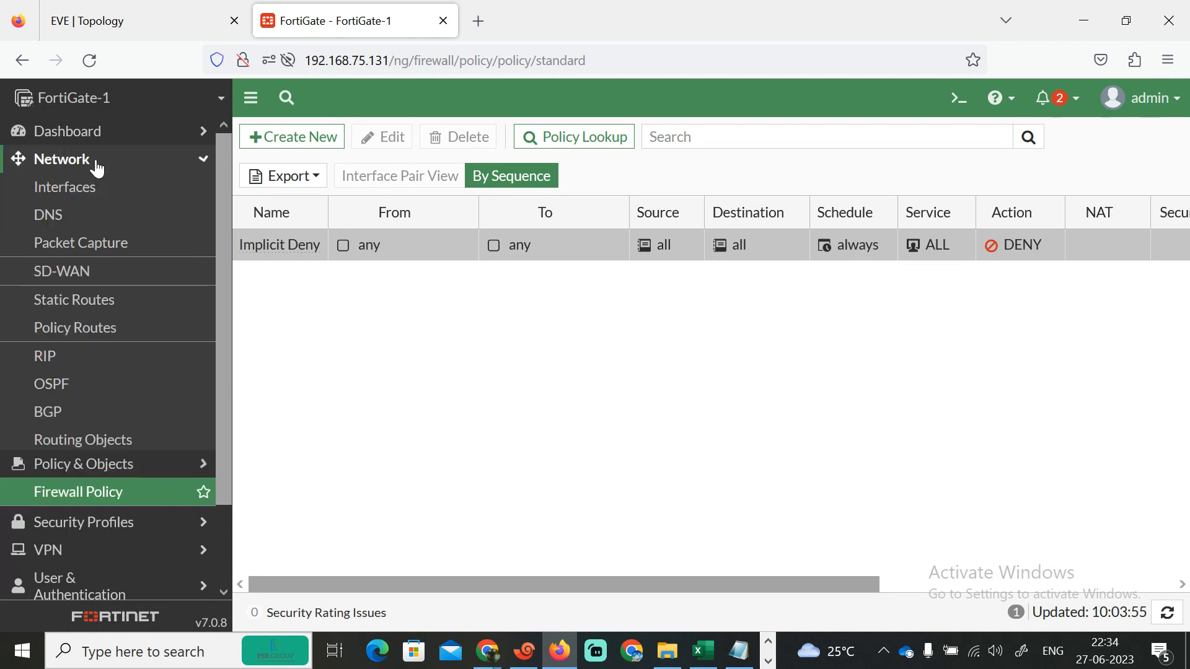
left_click(130, 194)
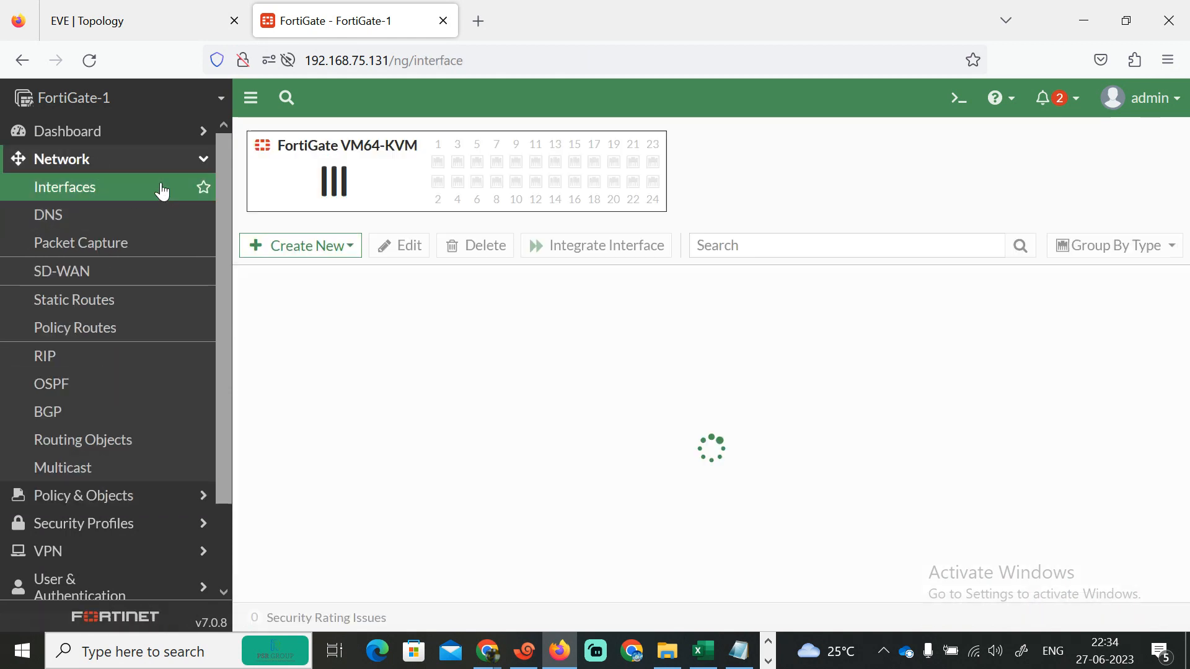
left_click(313, 245)
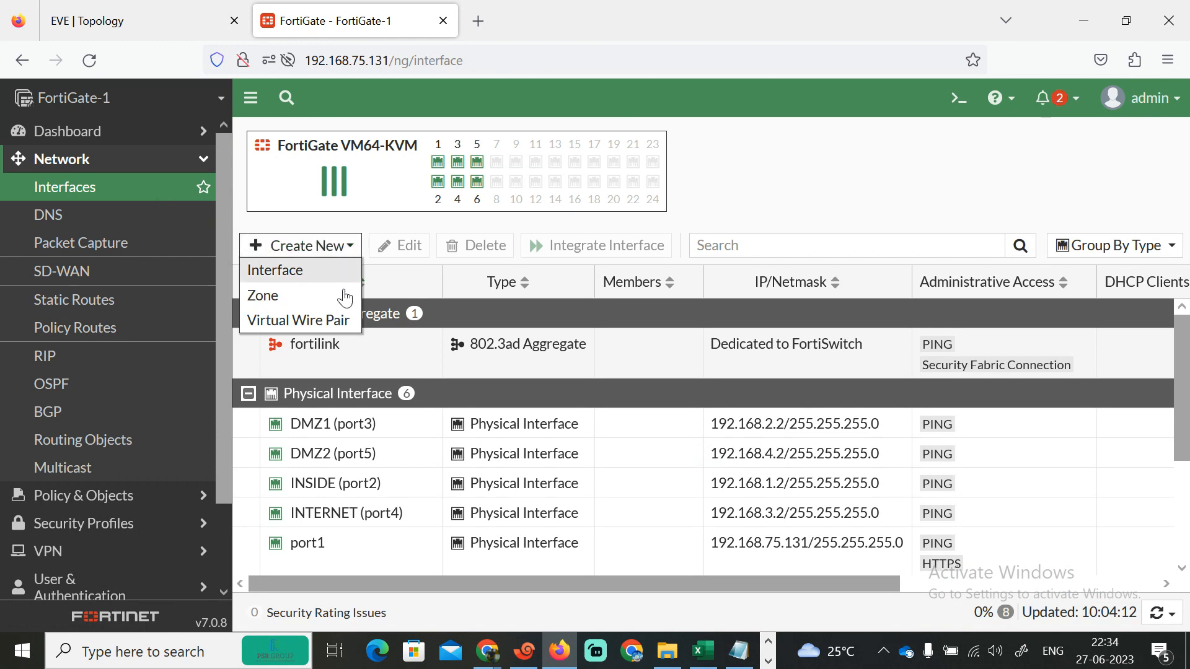
left_click(314, 295)
type("IN")
left_click(561, 228)
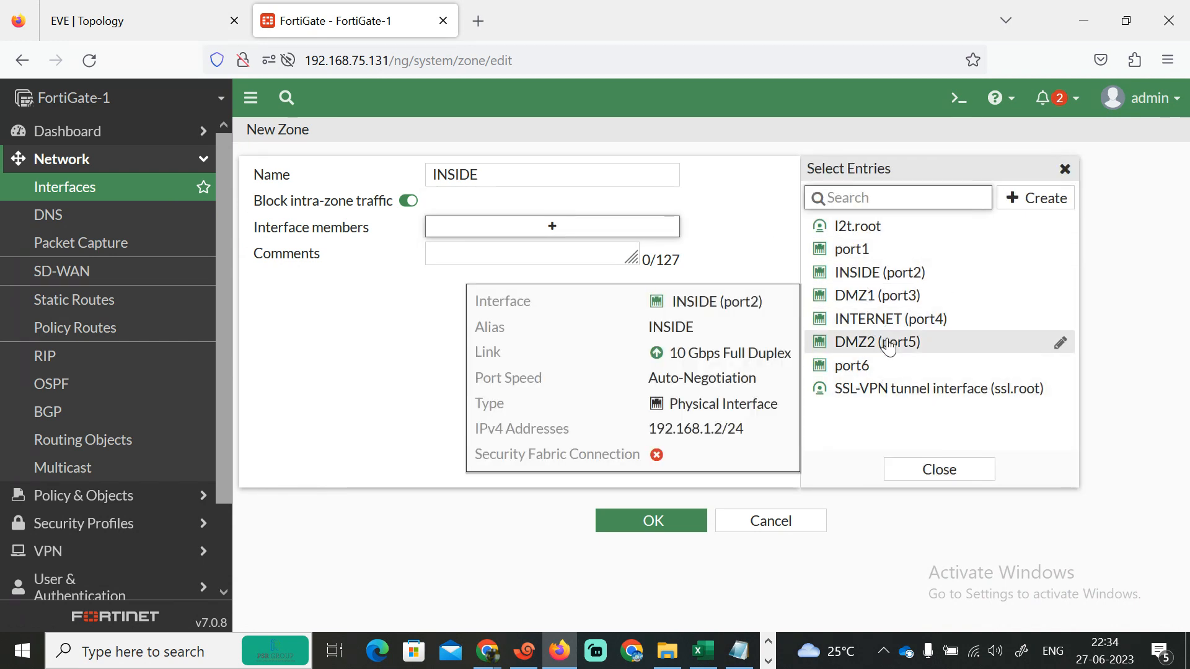
- Add INSIDE (port2), DMZ1 (port3), INTERNET (port4) and DMZ2 (port5) as members and save the zone
left_click(879, 272)
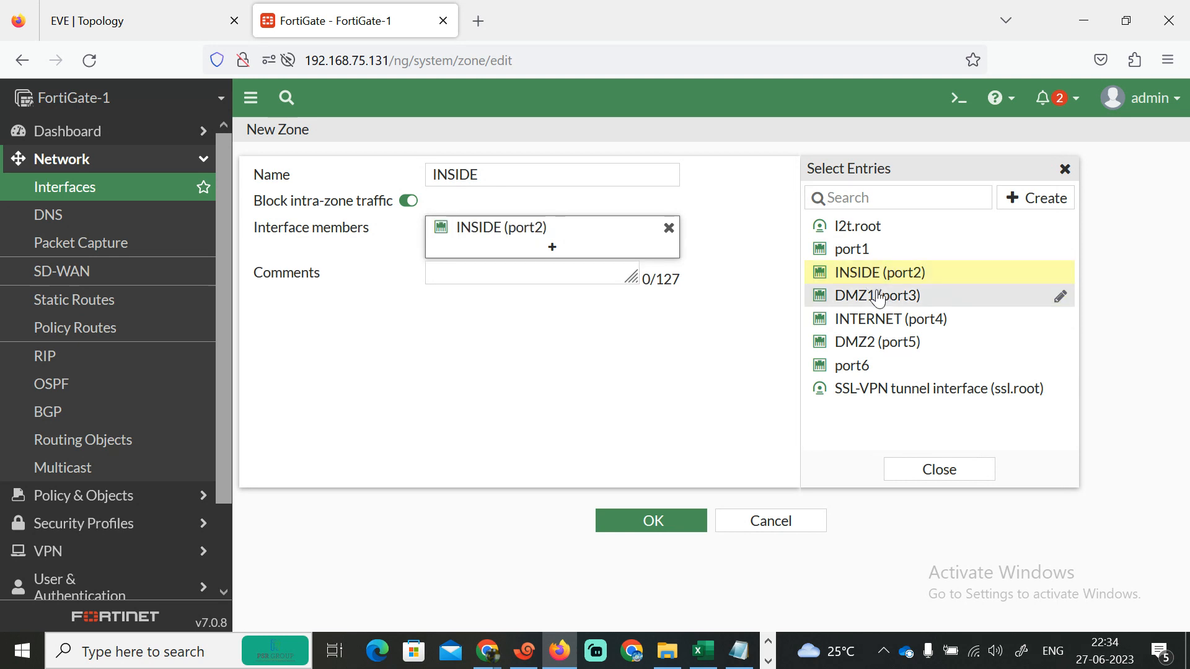
left_click(879, 296)
left_click(890, 320)
left_click(893, 343)
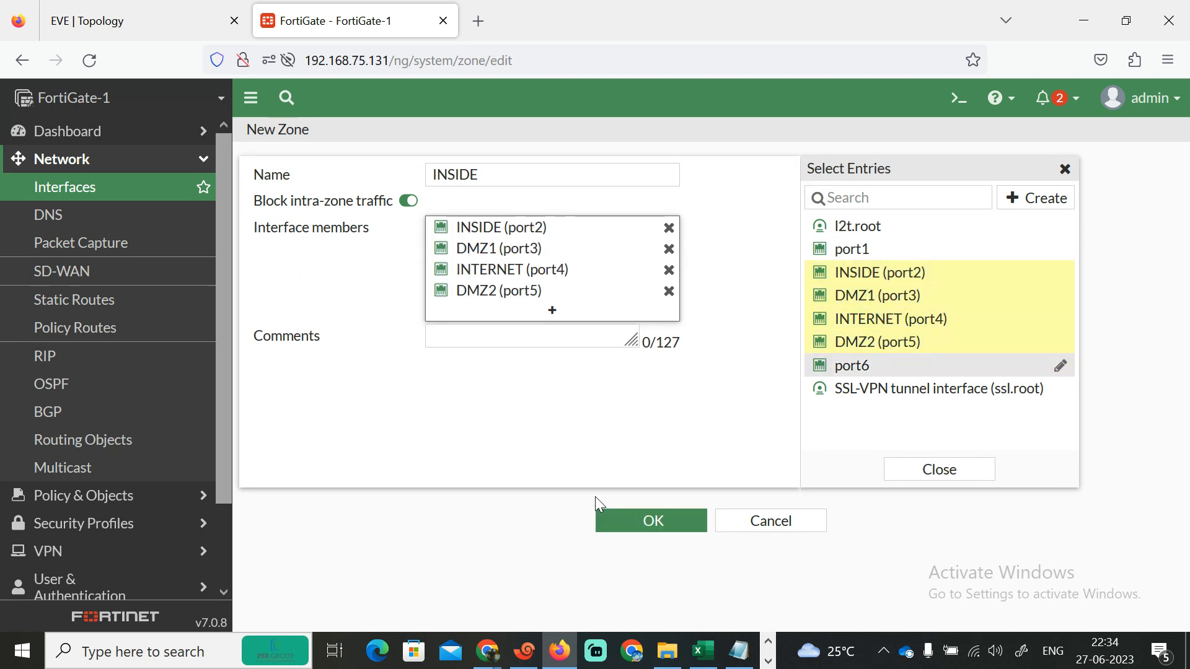
left_click(951, 473)
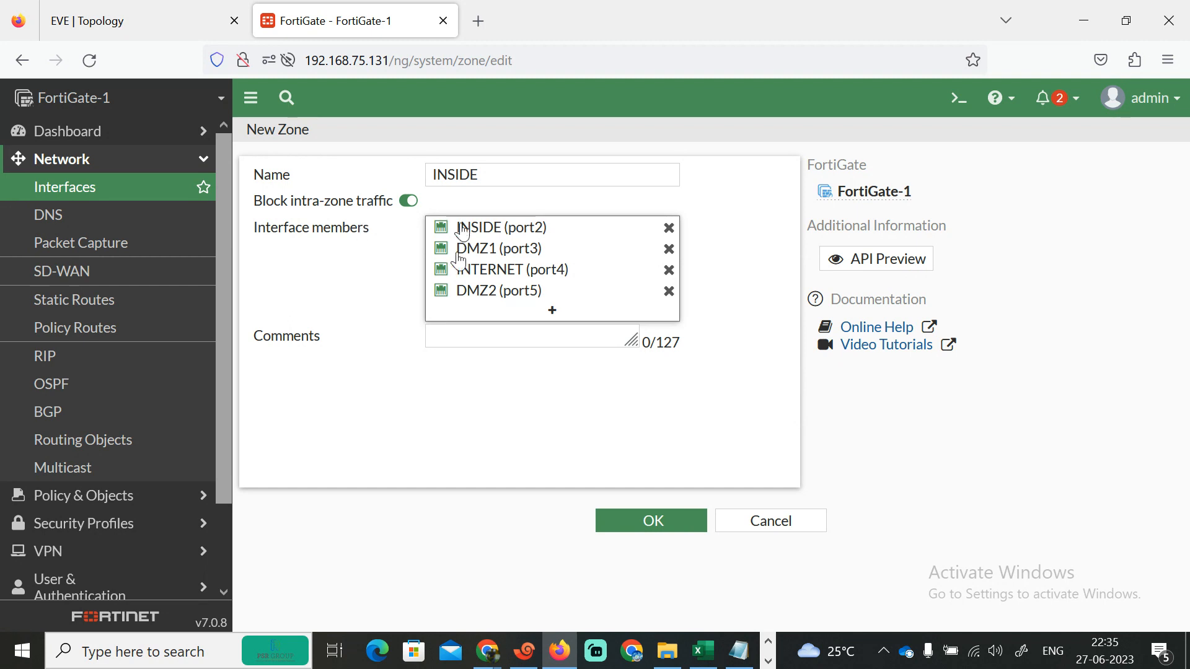
mouse_move(466, 230)
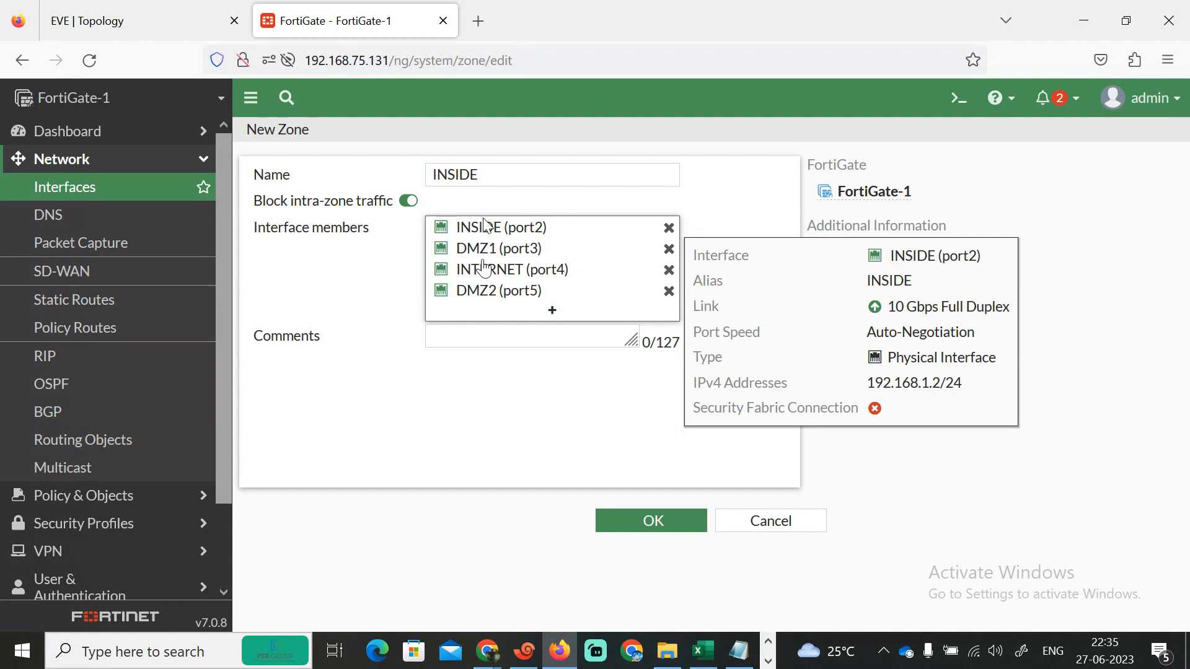
mouse_move(471, 251)
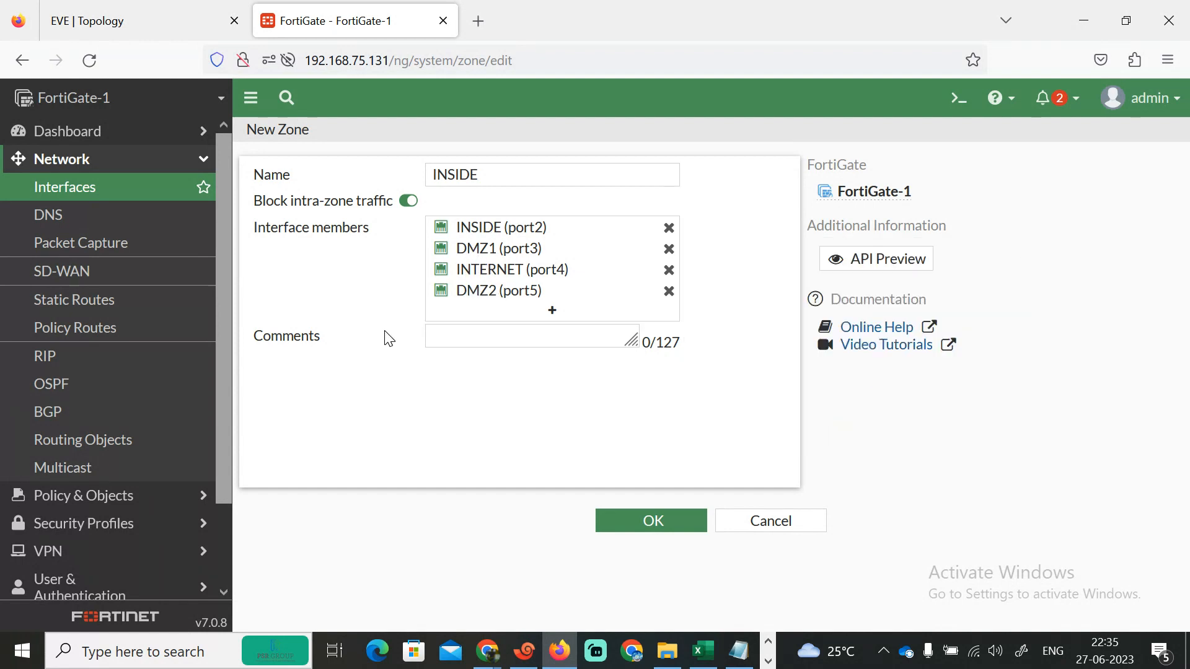
left_click(658, 528)
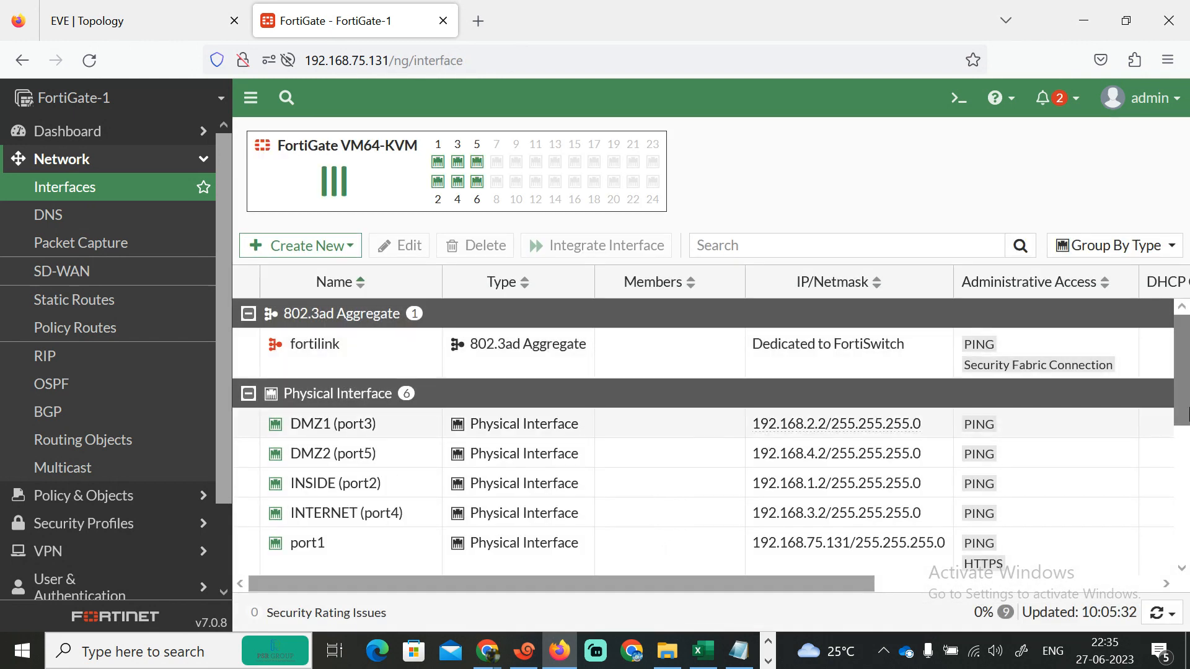
- Switch to the Xshell R1 console session and enter privileged mode with enable
scroll(656, 534, "down", 5)
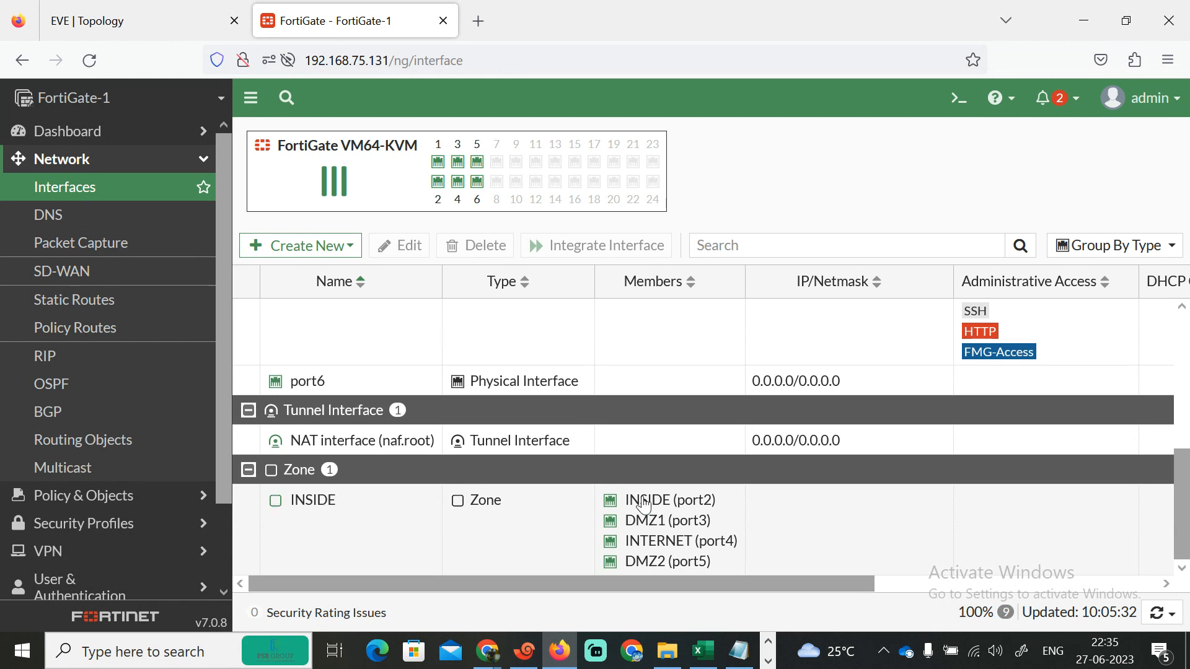
left_click(525, 650)
left_click(40, 128)
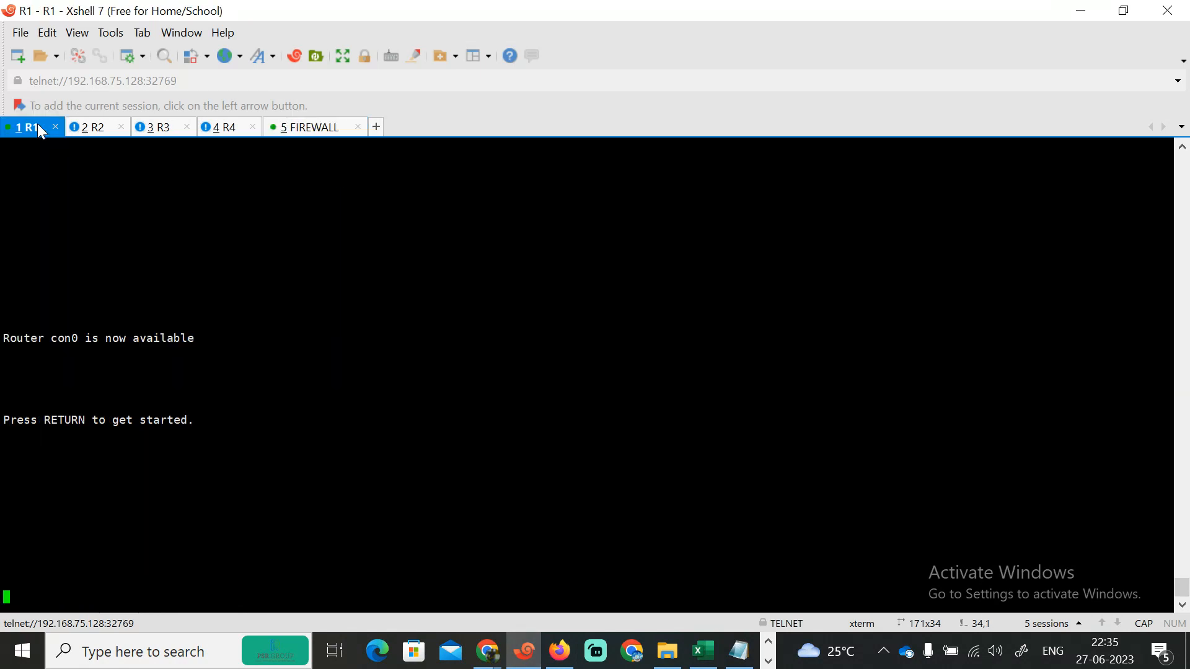
key("Return")
key("Return")
key("Return")
key("Return")
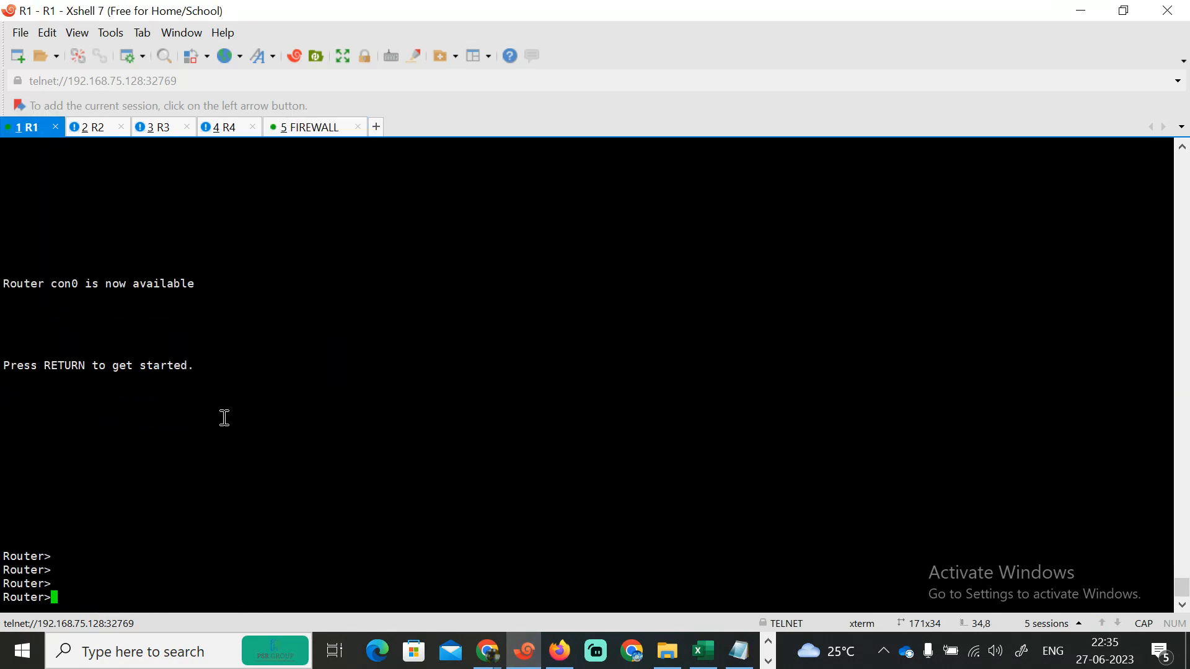
type("EN")
key("Return")
- Ping 192.168.1.1 and 192.168.2.1 from R1 to test connectivity through the firewall
type("PI")
key("Tab")
type("192.1")
key("Return")
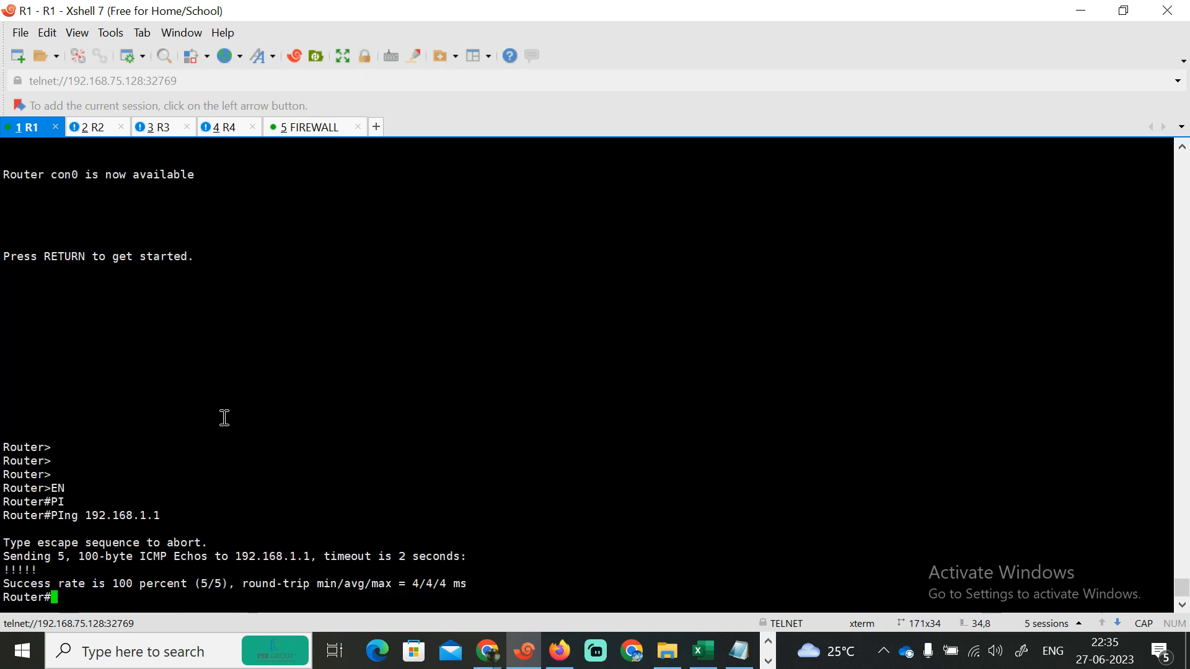
key("Up")
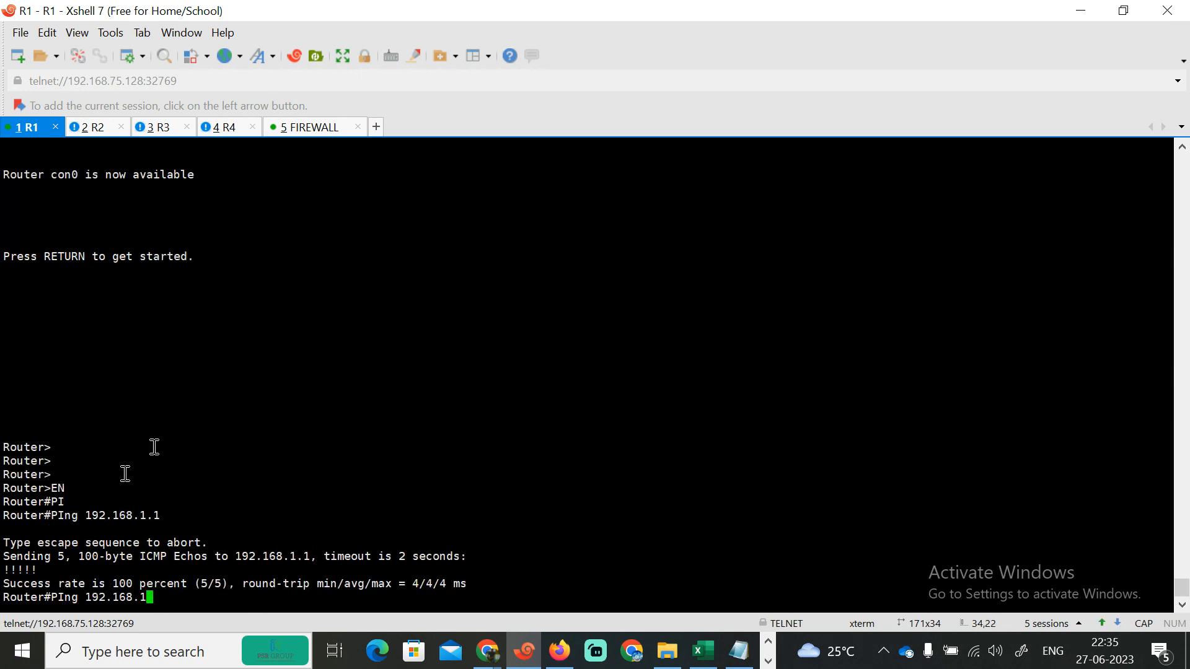
type("2.1")
key("Return")
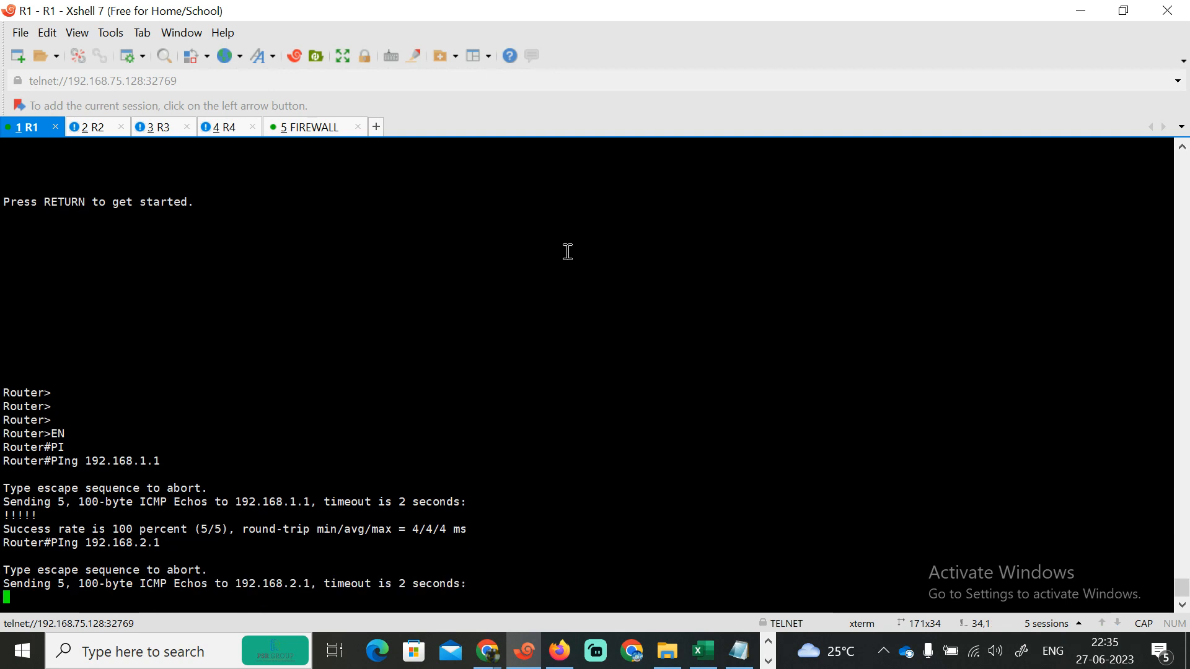
- Return to the FortiGate web interface and open the Firewall Policy list
left_click(1080, 11)
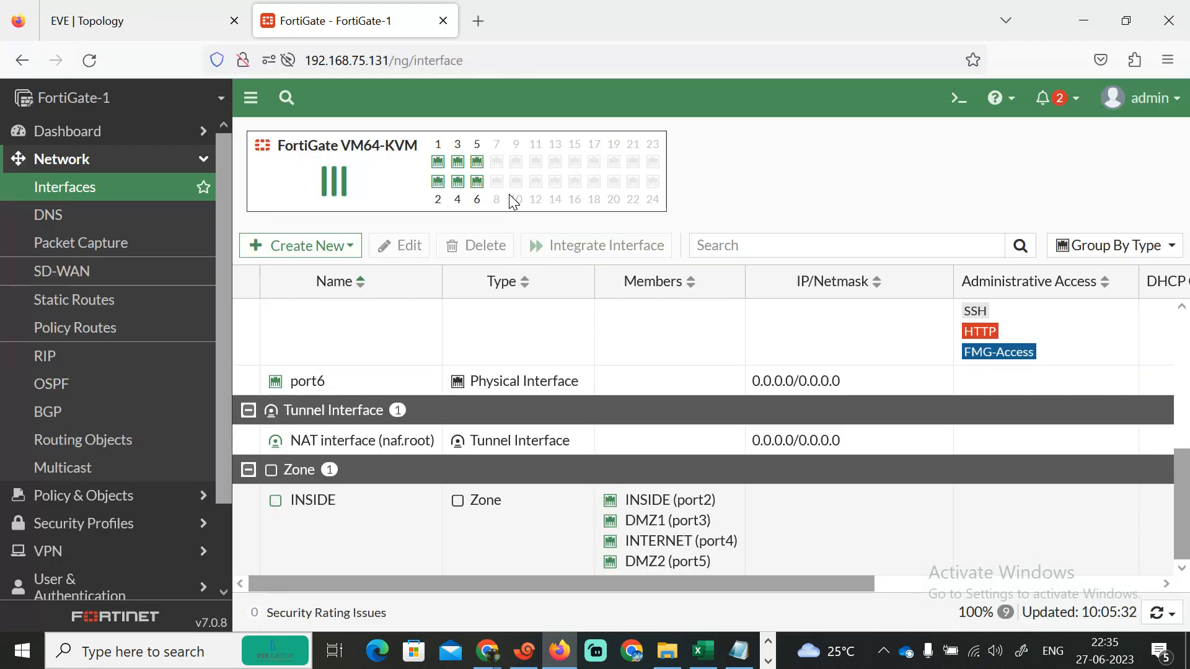
left_click(113, 502)
left_click(93, 215)
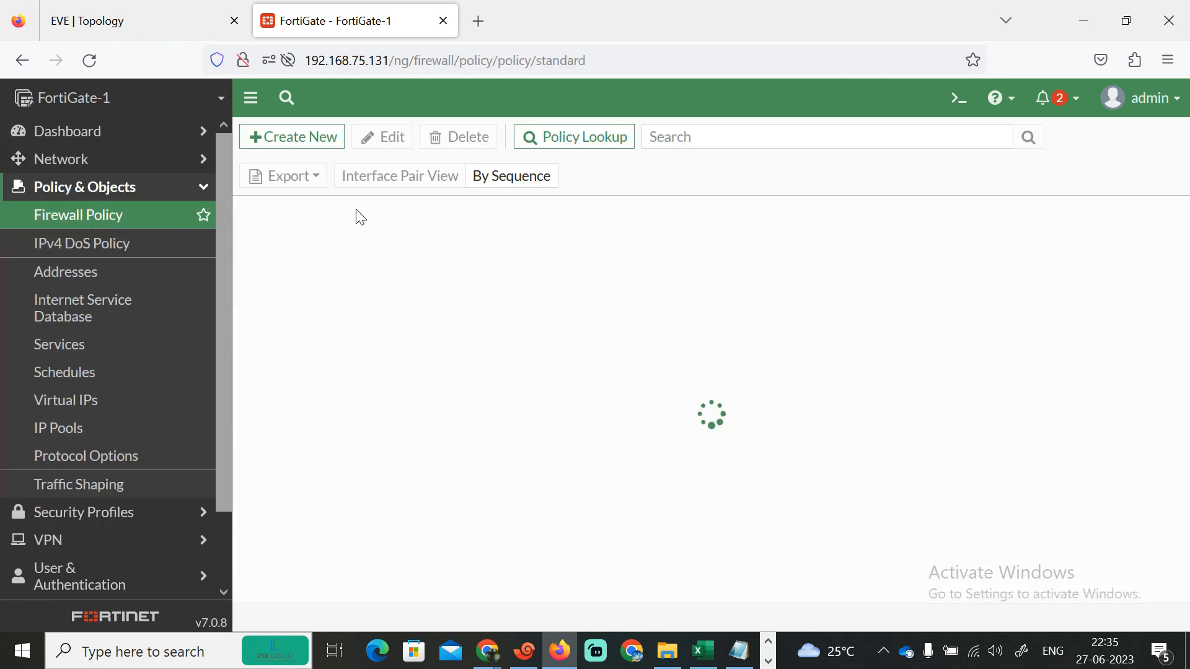
left_click(305, 138)
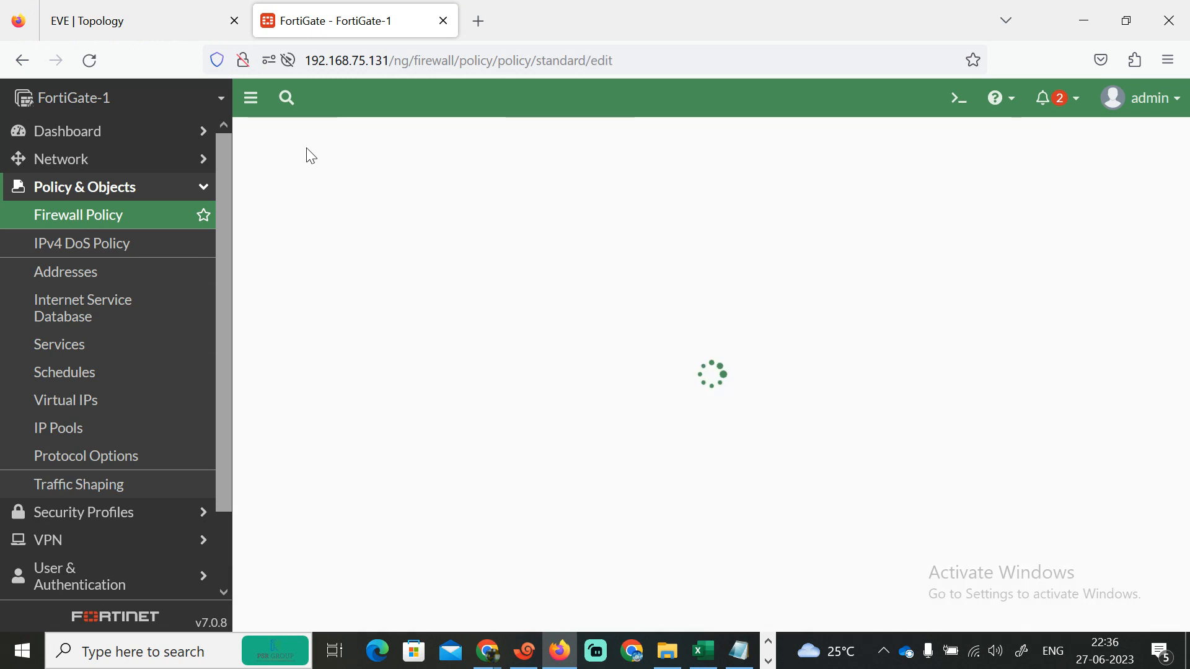
left_click(507, 217)
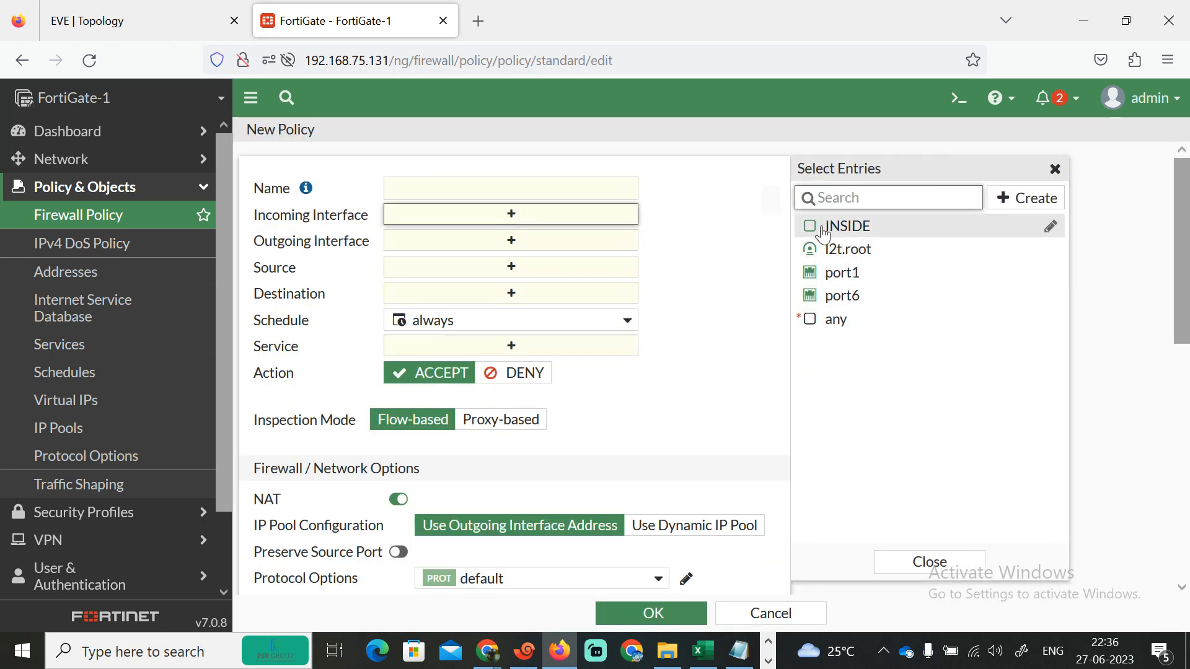
mouse_move(831, 231)
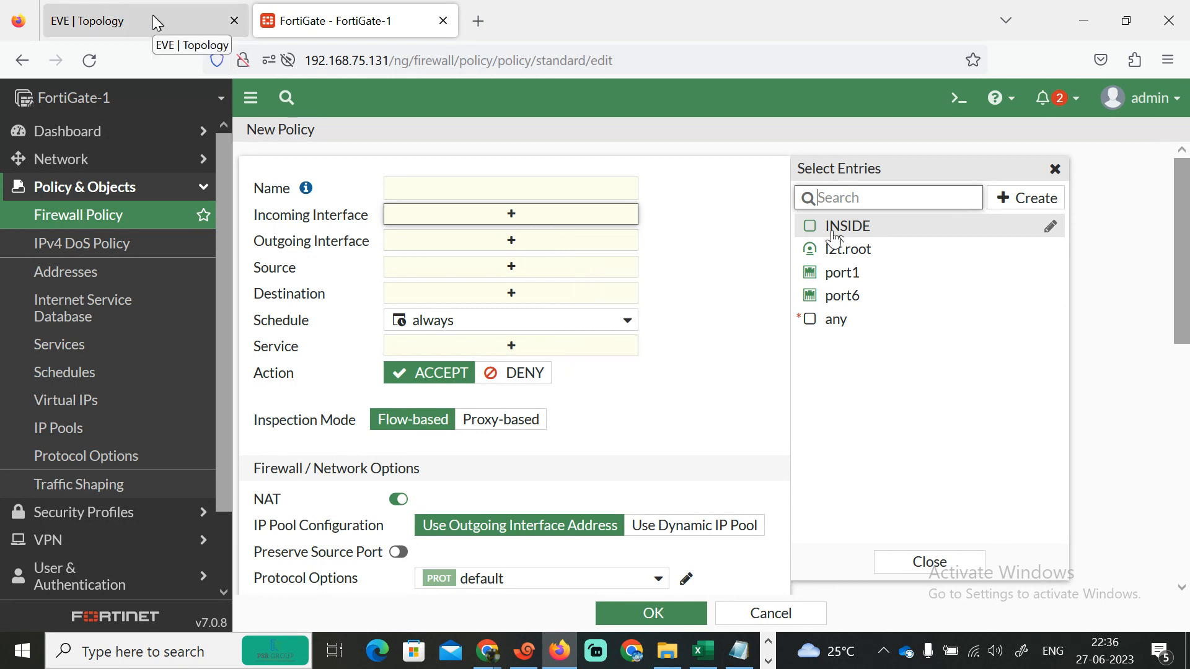
- Switch to the R1 console session and ping 192.168.4.1 through the firewall
left_click(168, 12)
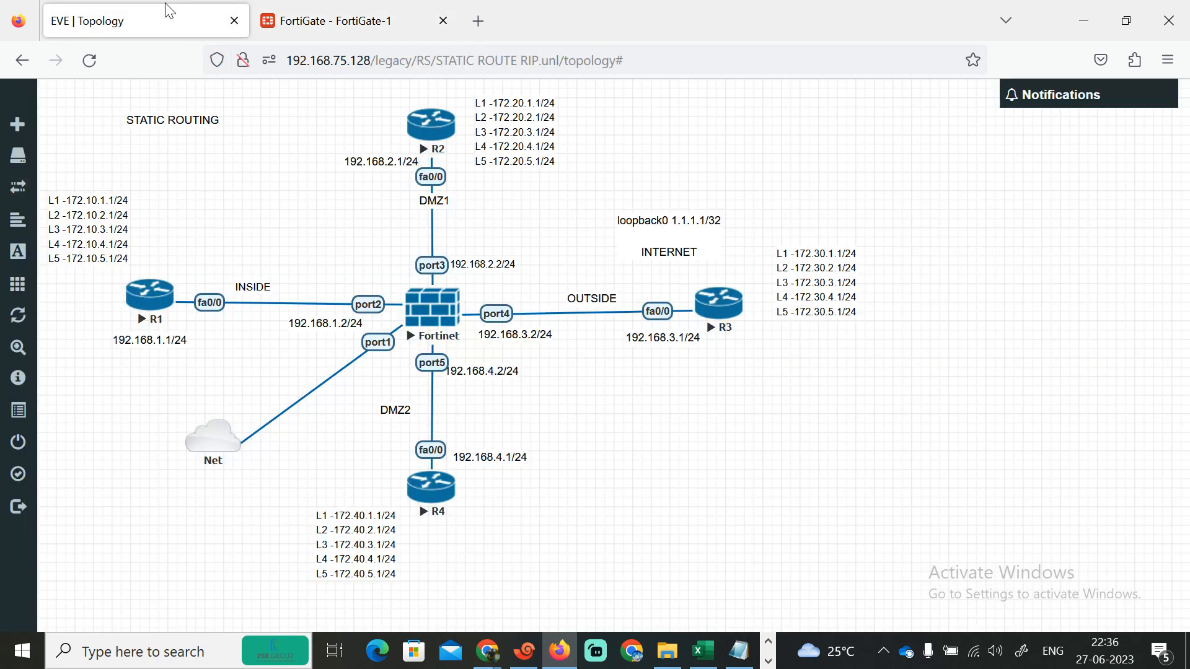
left_click(524, 648)
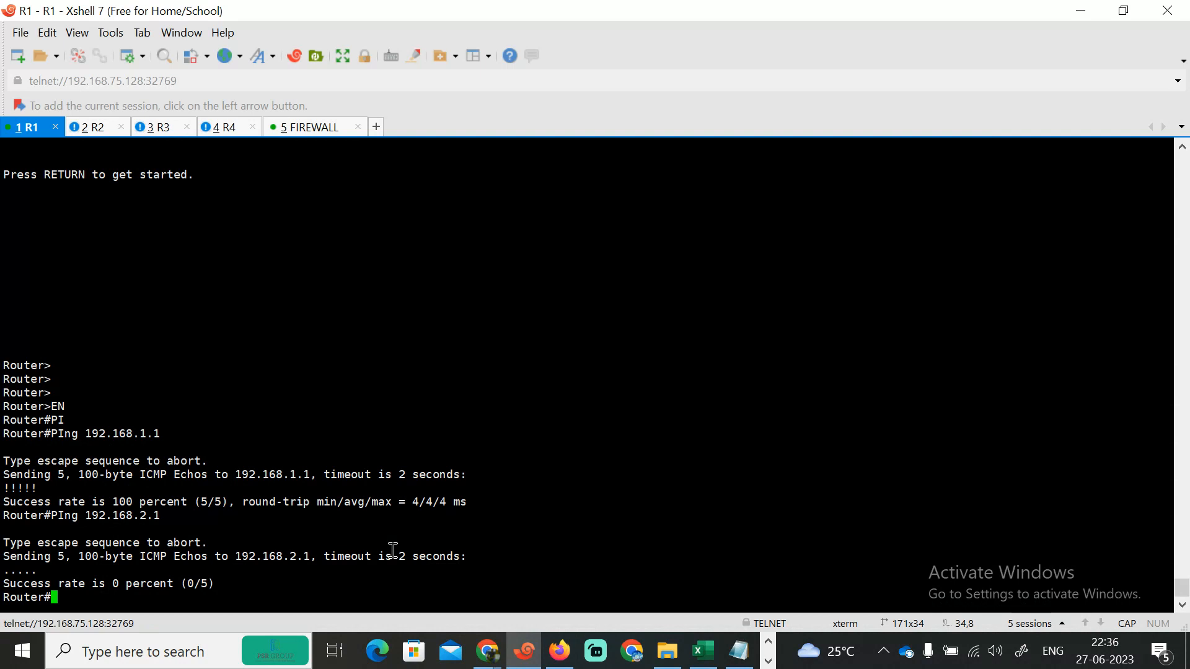
key("Up")
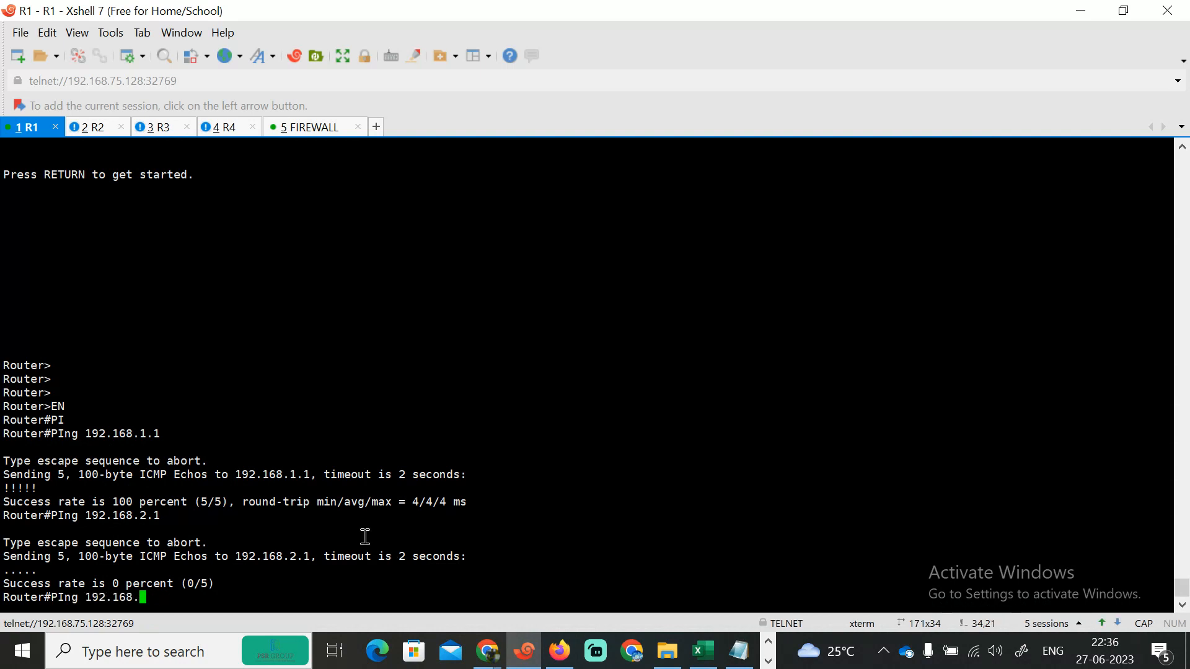
type("4.1")
key("Return")
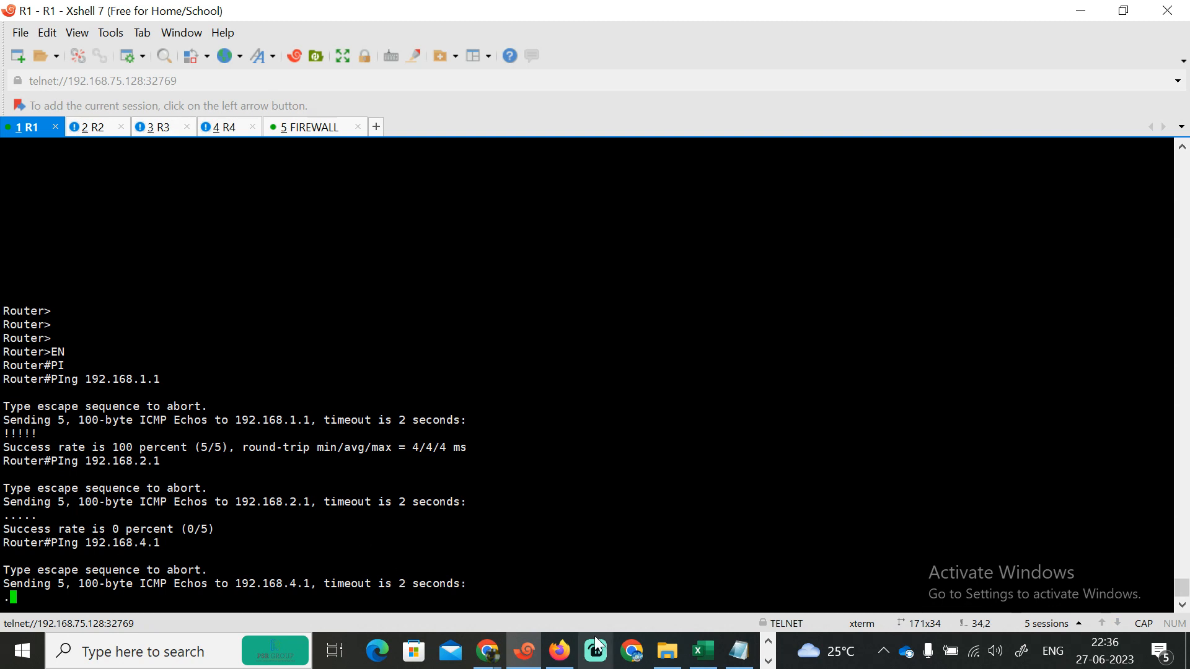
- Return to the FortiGate interfaces list, open the INSIDE zone, turn off Block intra-zone traffic and save
left_click(559, 657)
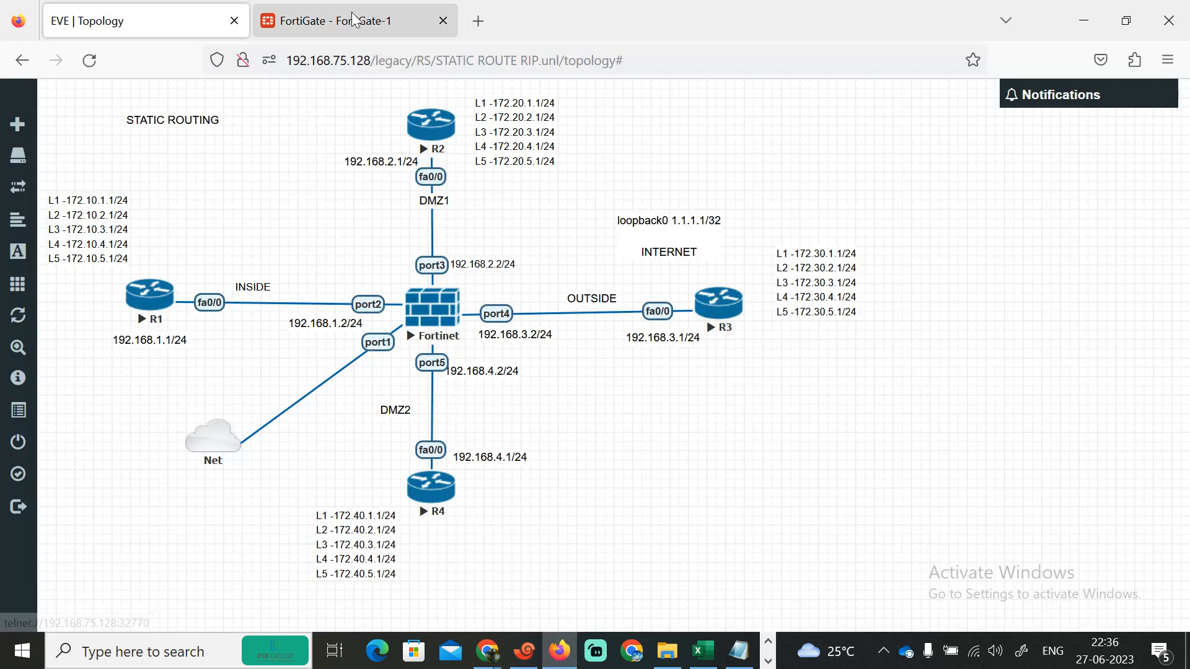
left_click(335, 21)
left_click(102, 160)
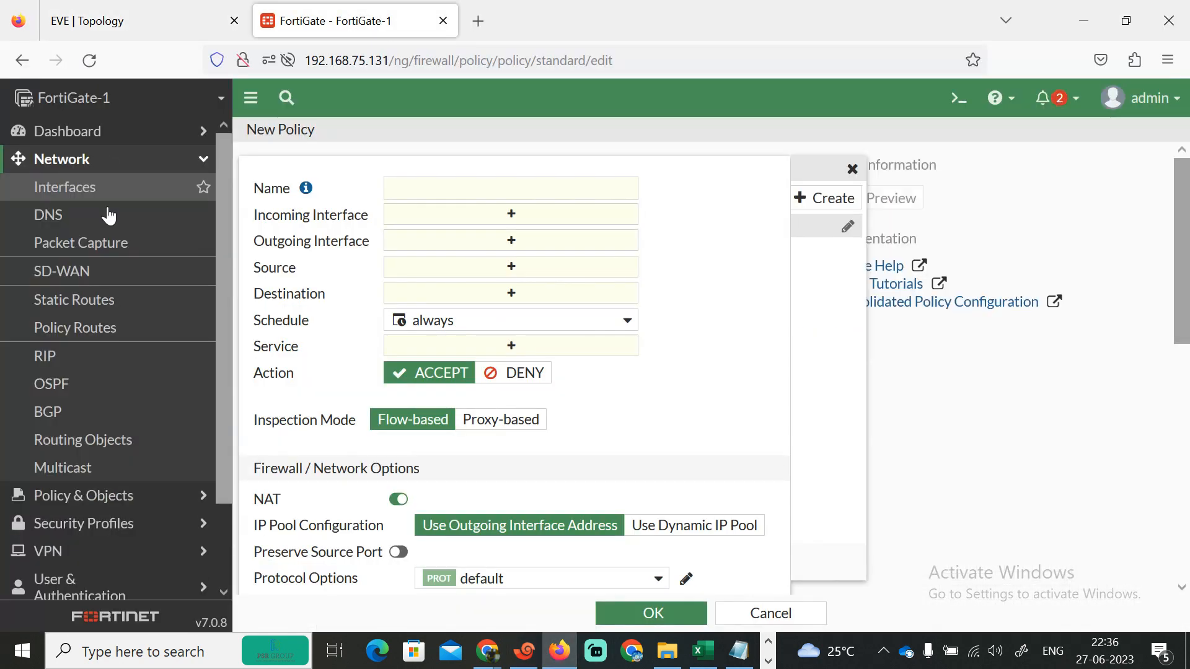
left_click(74, 188)
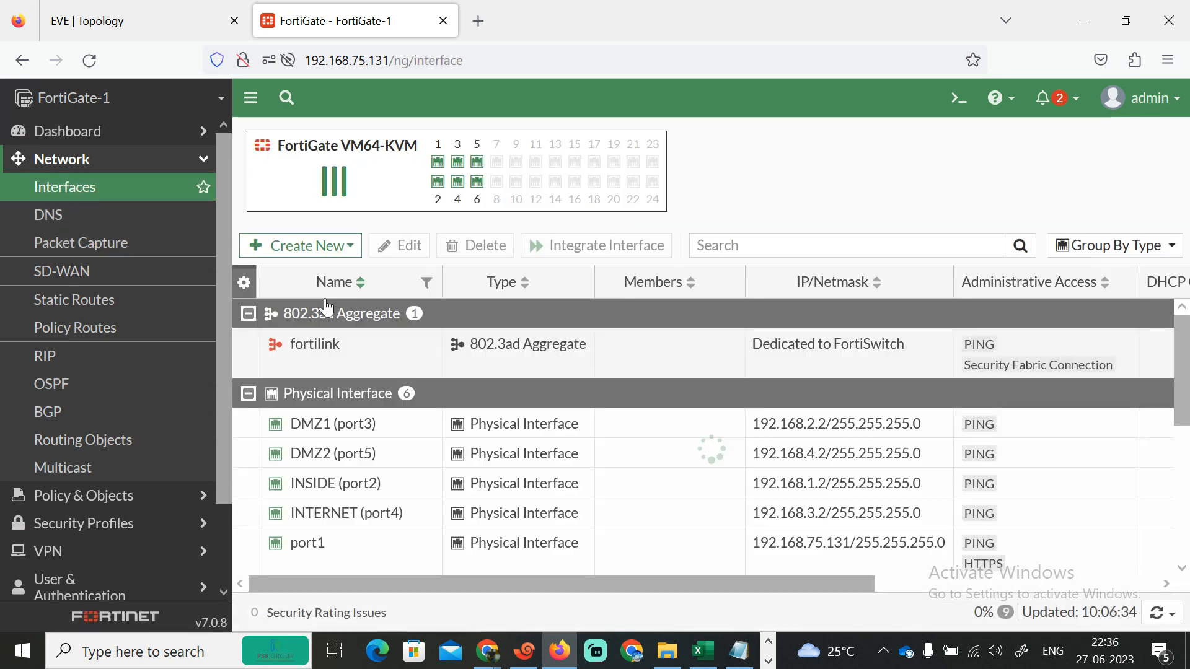
left_click_drag(1181, 347, 1187, 618)
double_click(342, 541)
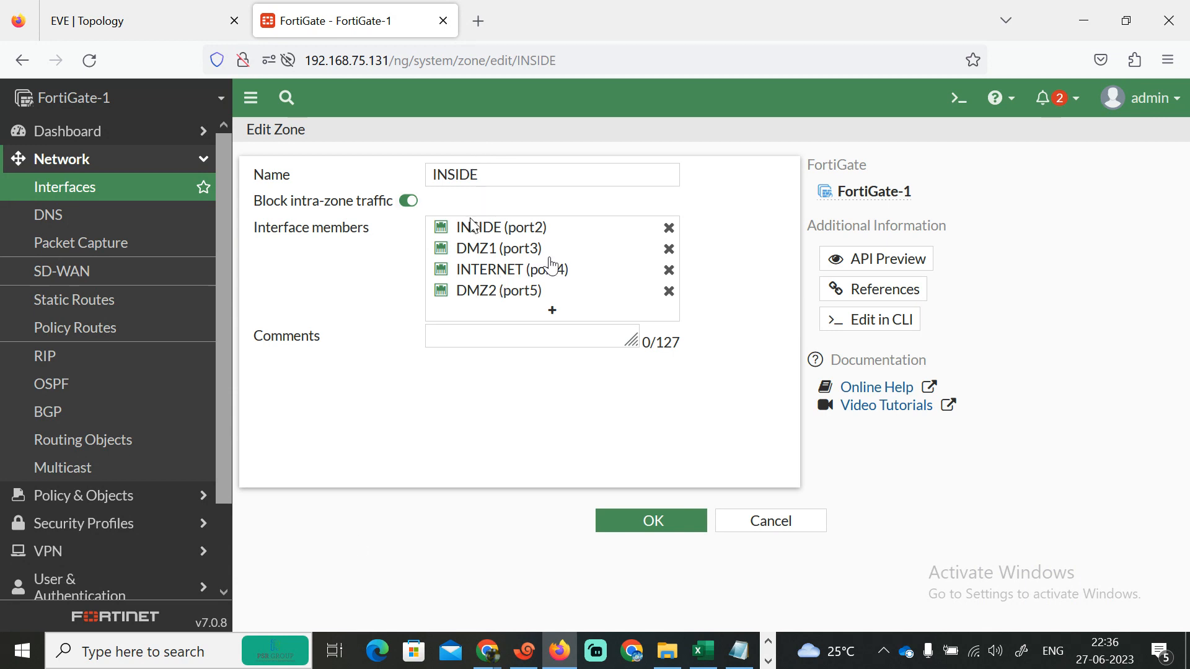
left_click(408, 202)
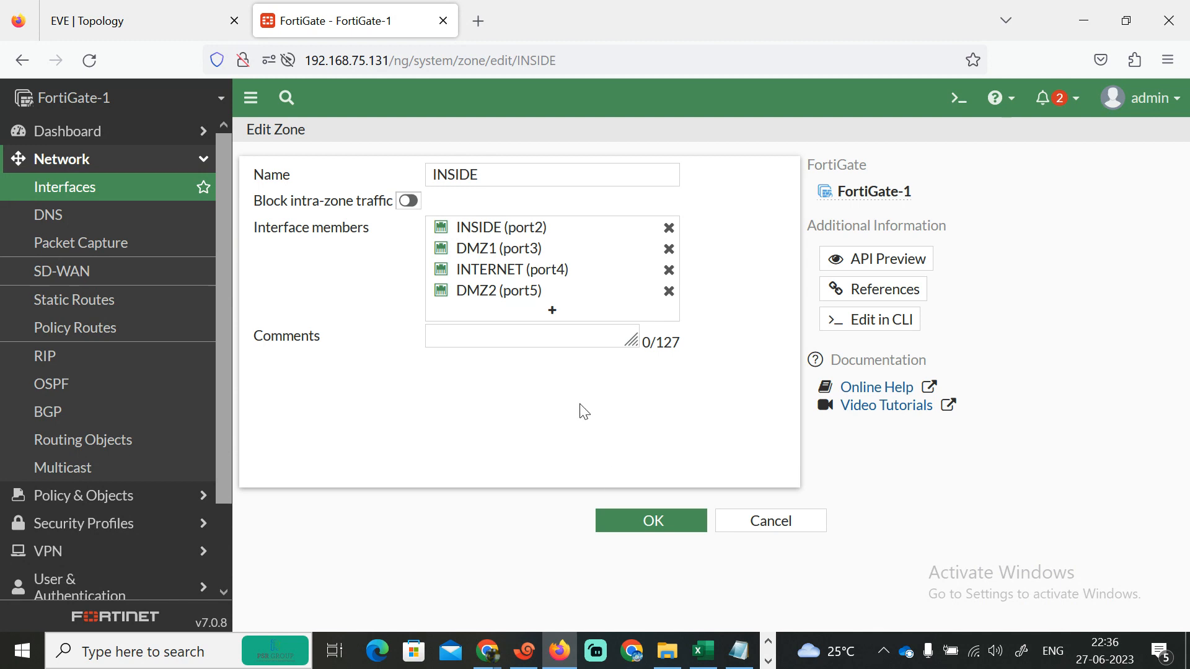
left_click(651, 521)
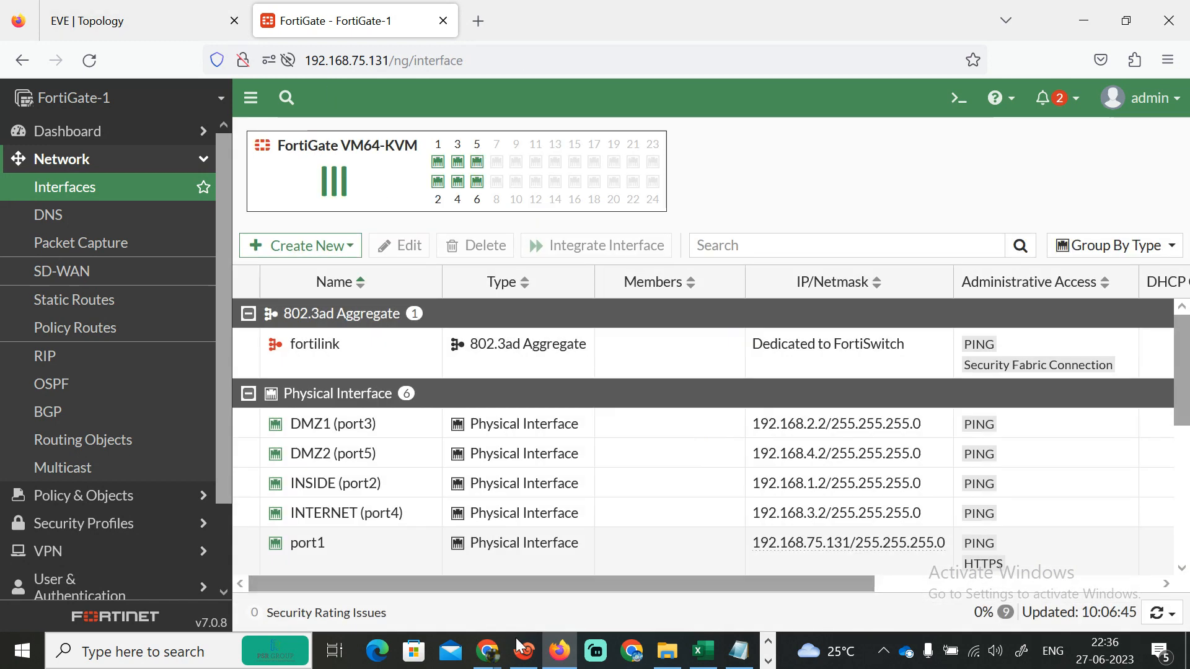
- Switch to R1 and ping 192.168.4.1 again, then ping 192.168.3.1
left_click(524, 651)
key("Up")
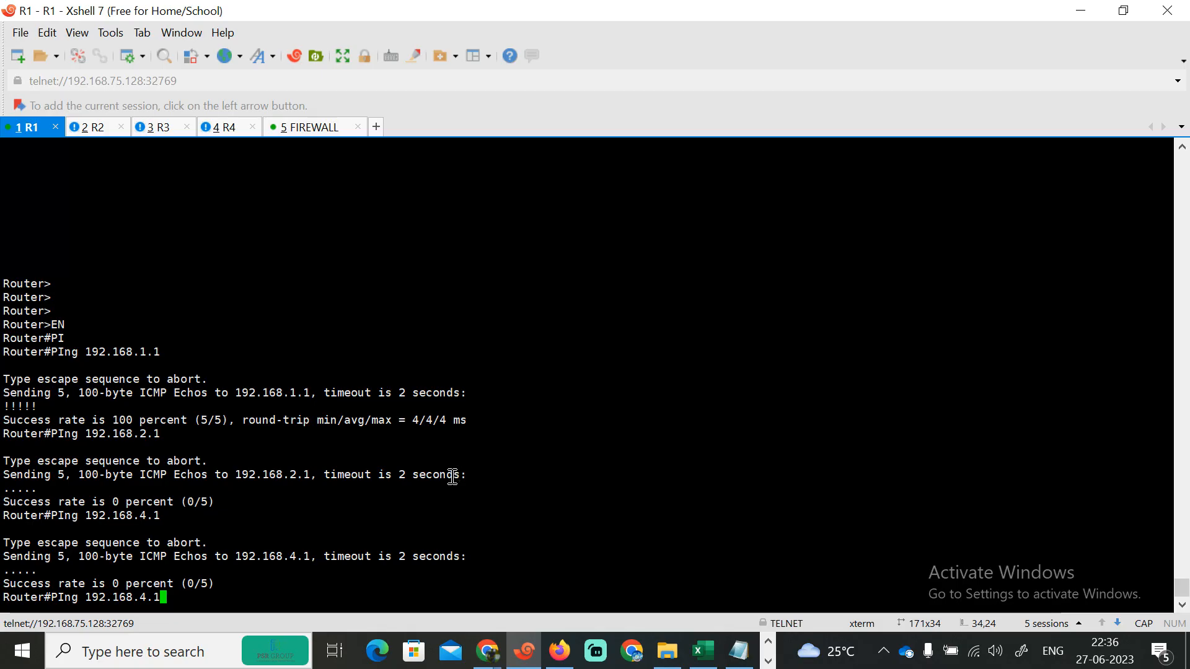
key("Return")
key("Up")
key("Up")
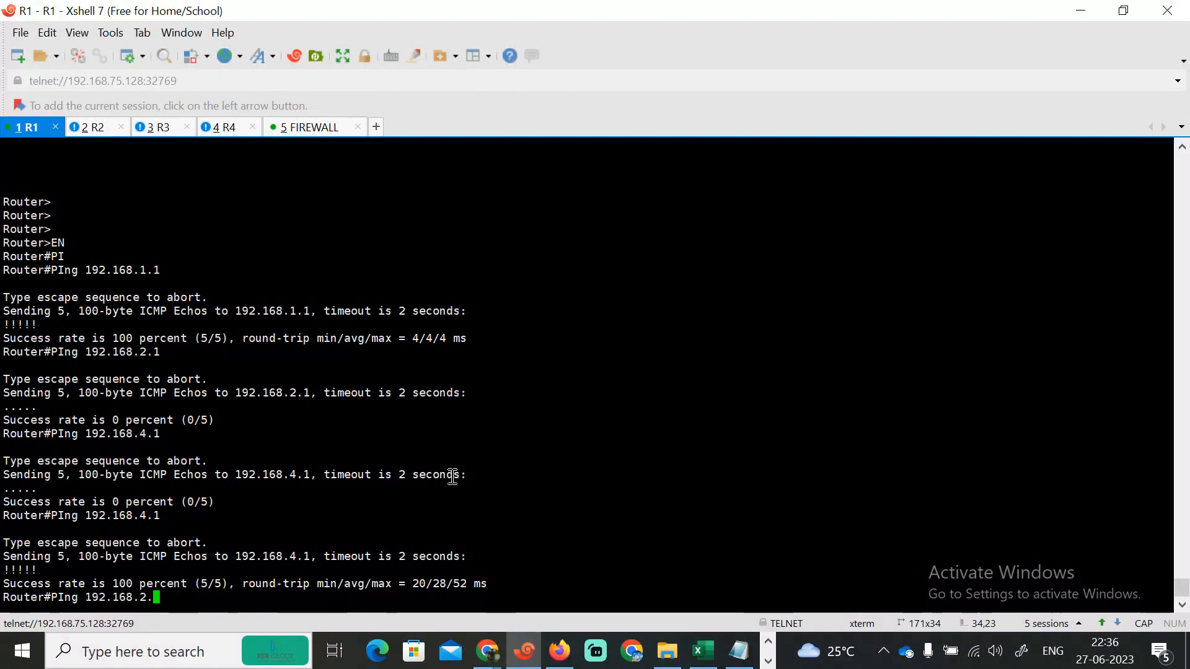
type("3.1")
key("Return")
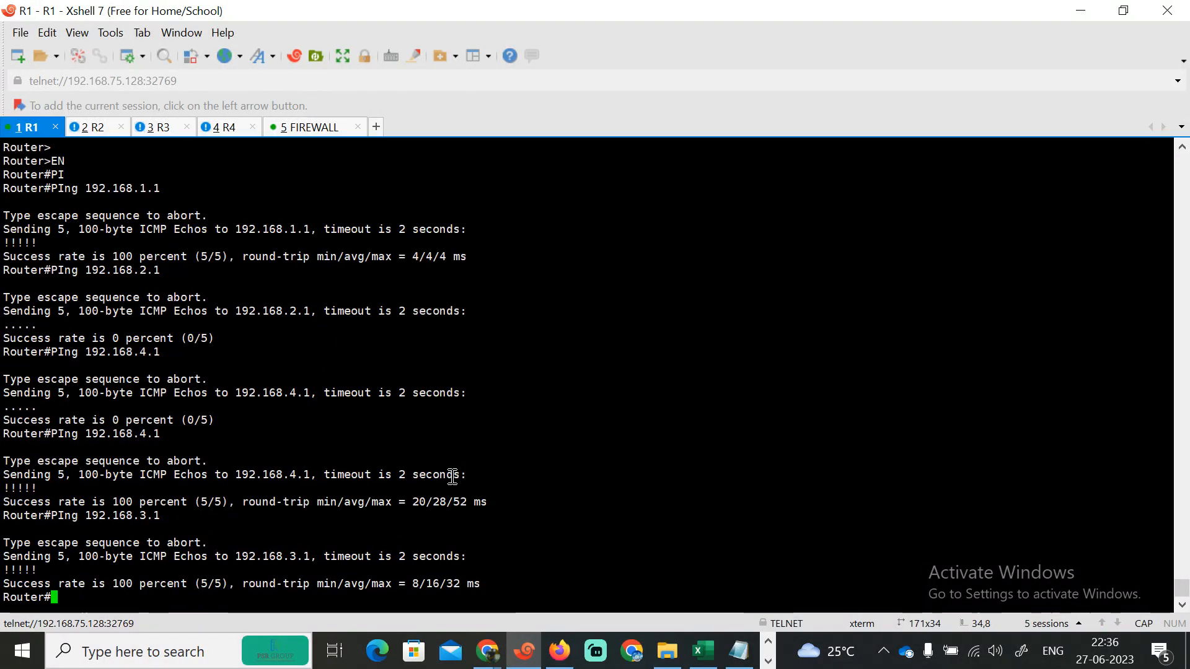
- Reopen the INSIDE zone, turn Block intra-zone traffic back on, remove DMZ1, INTERNET and DMZ2 members, and save
left_click(560, 650)
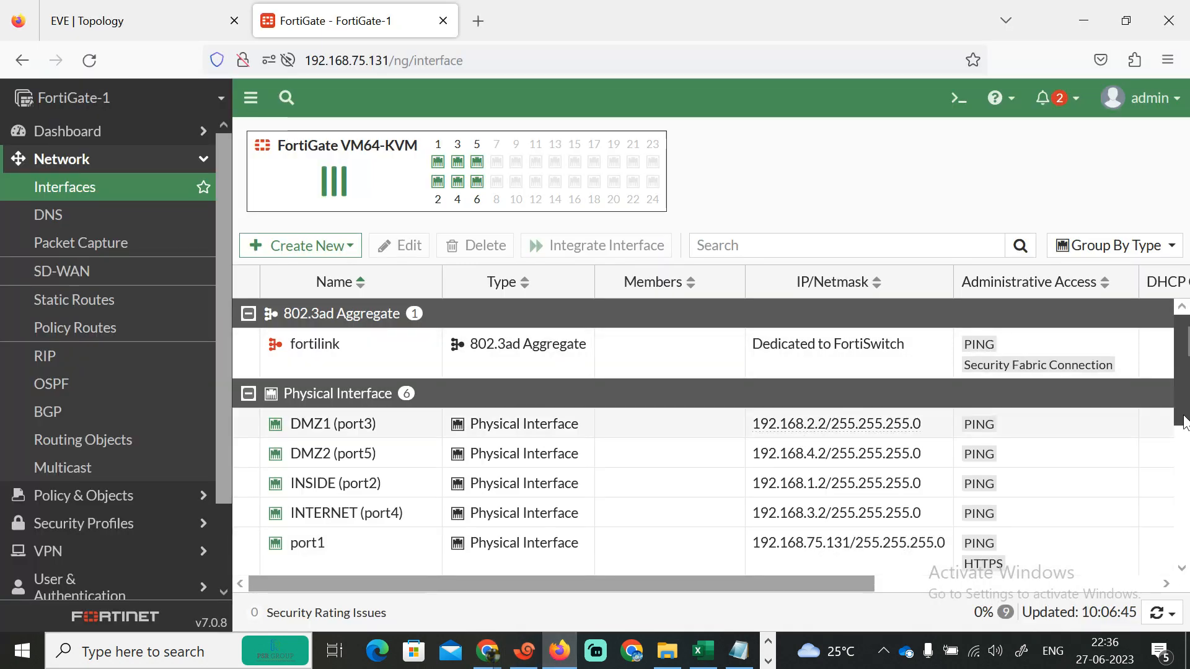
scroll(425, 543, "down", 5)
double_click(370, 530)
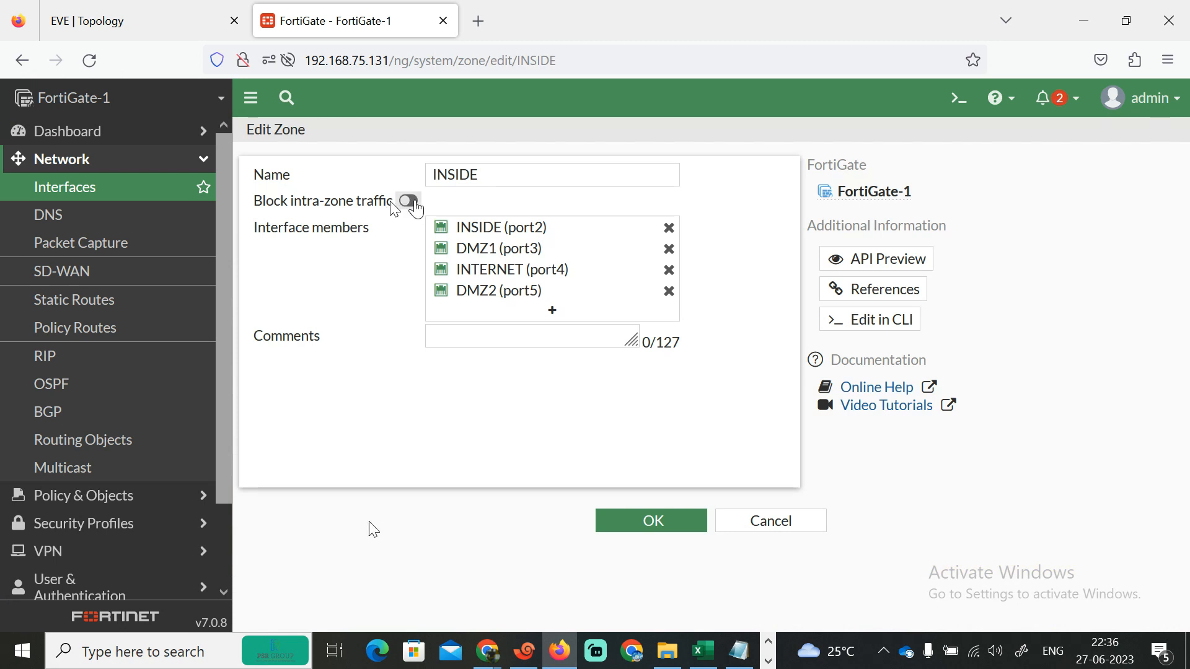
left_click(411, 202)
mouse_move(604, 251)
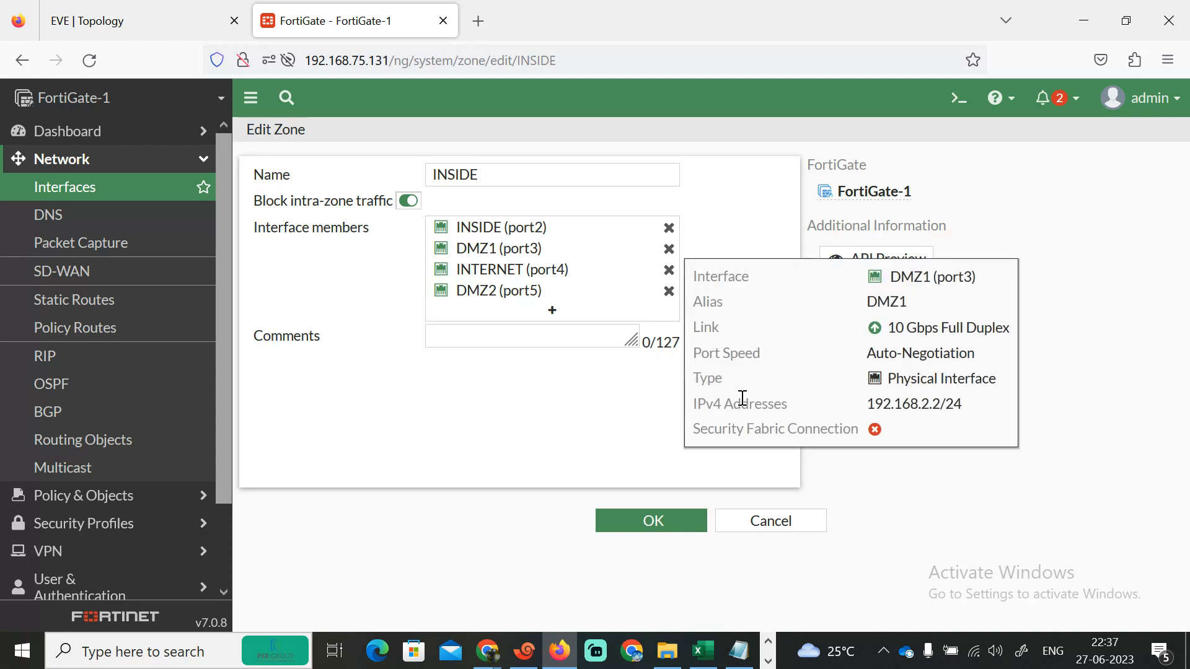
left_click(669, 251)
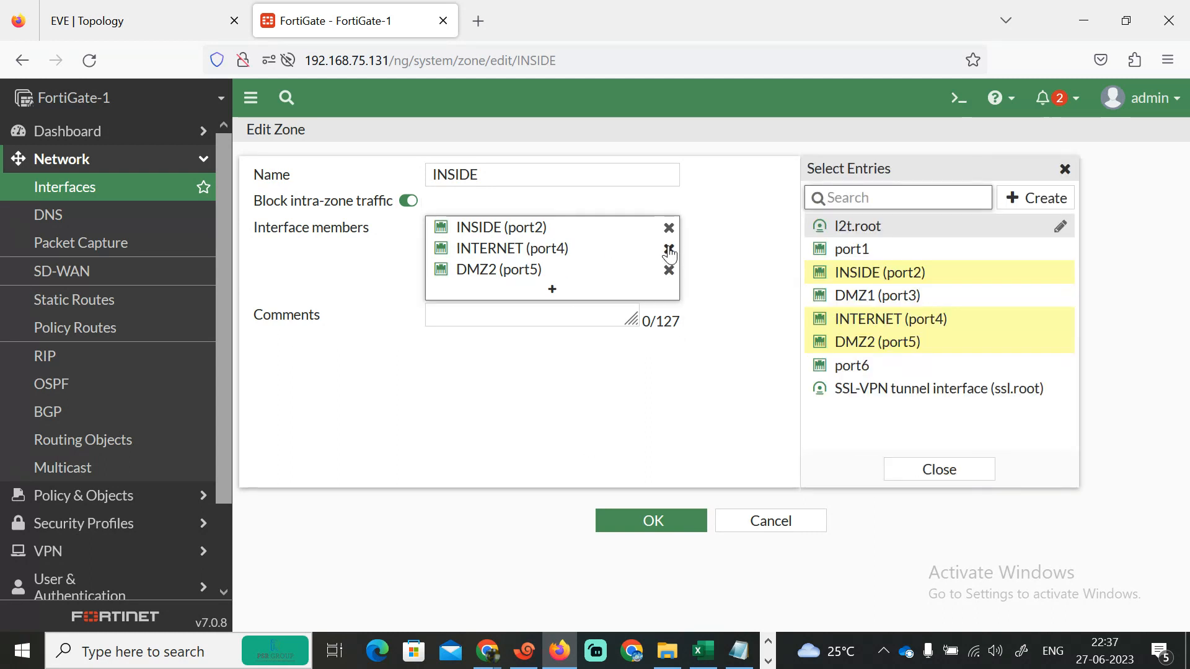
left_click(669, 250)
left_click(669, 250)
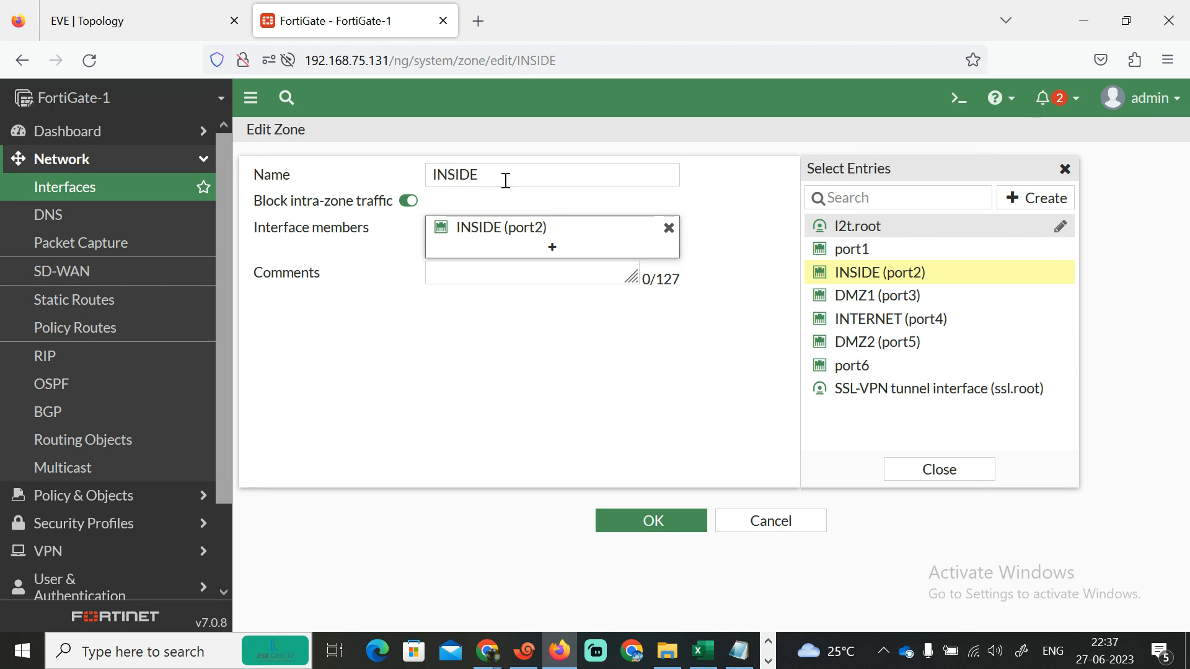
mouse_move(513, 234)
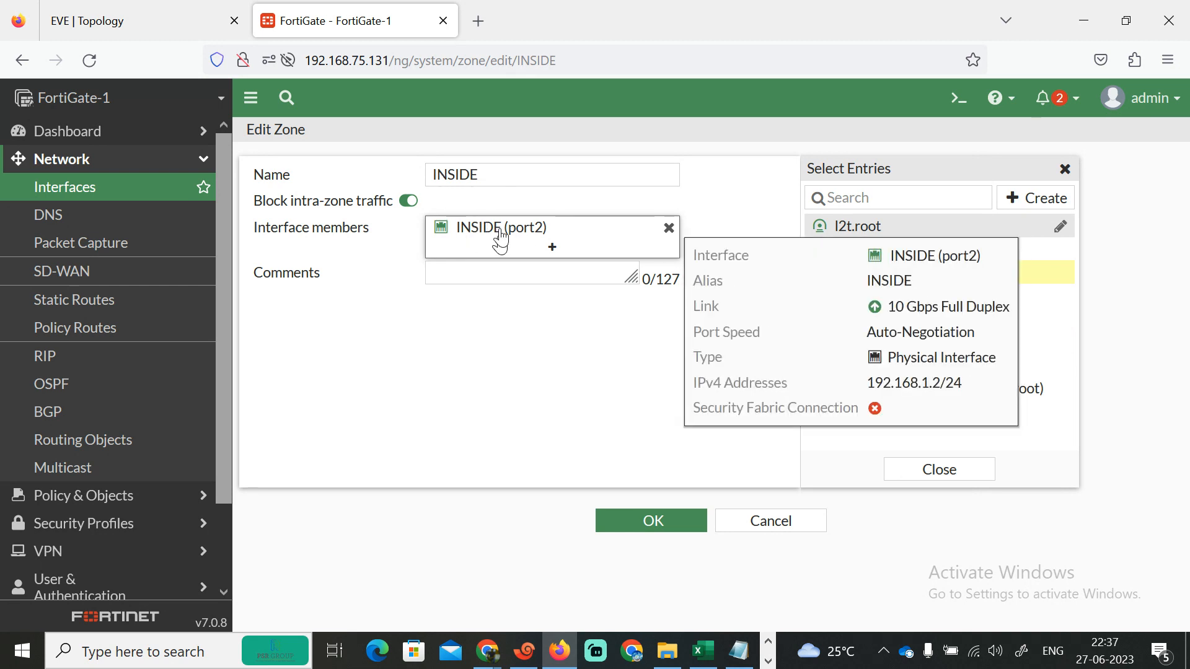
left_click(644, 527)
- Create a new zone named DMZ1 with DMZ1 (port3) as its member
scroll(496, 409, "down", 3)
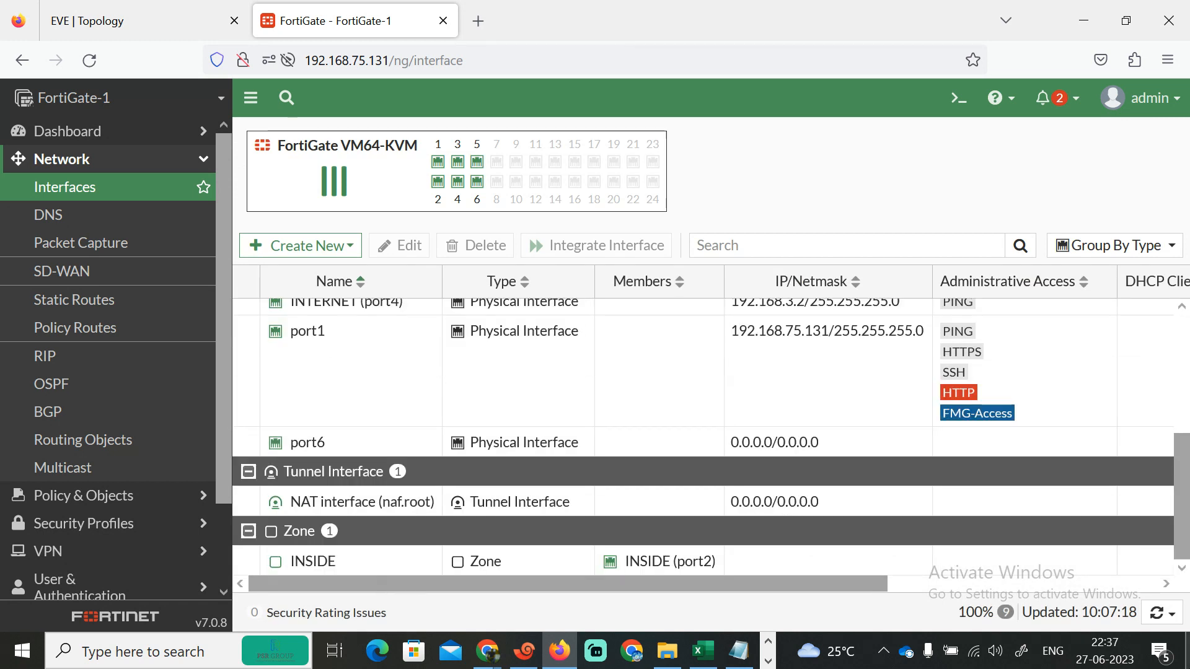
left_click(356, 246)
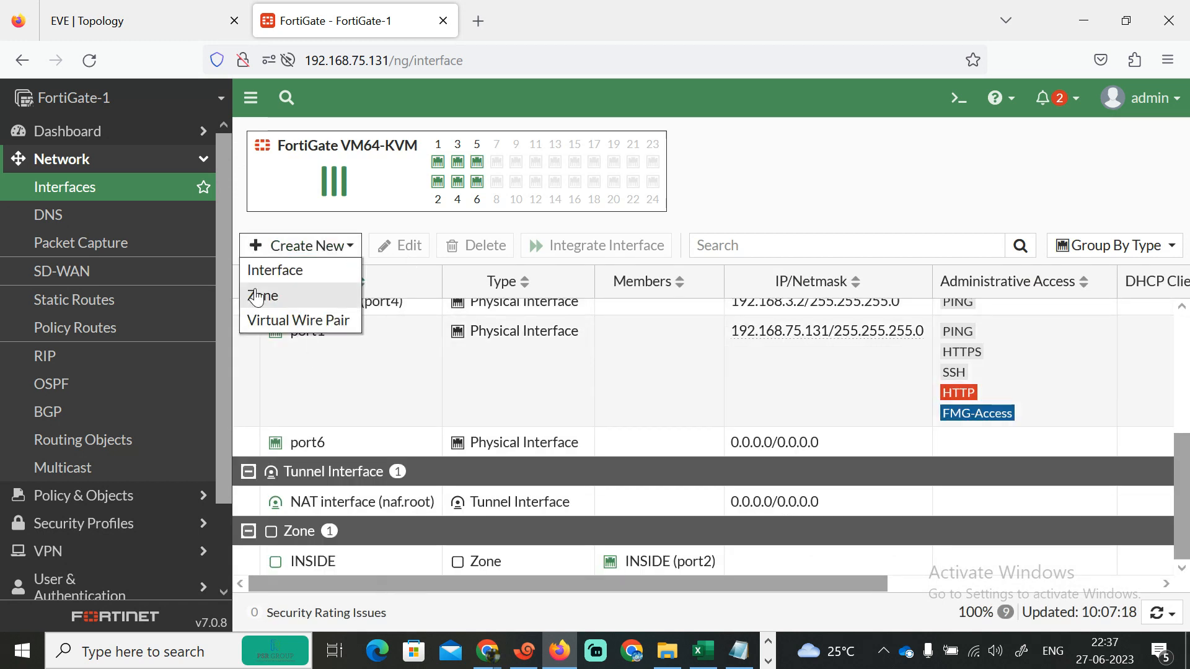
left_click(267, 291)
left_click(504, 179)
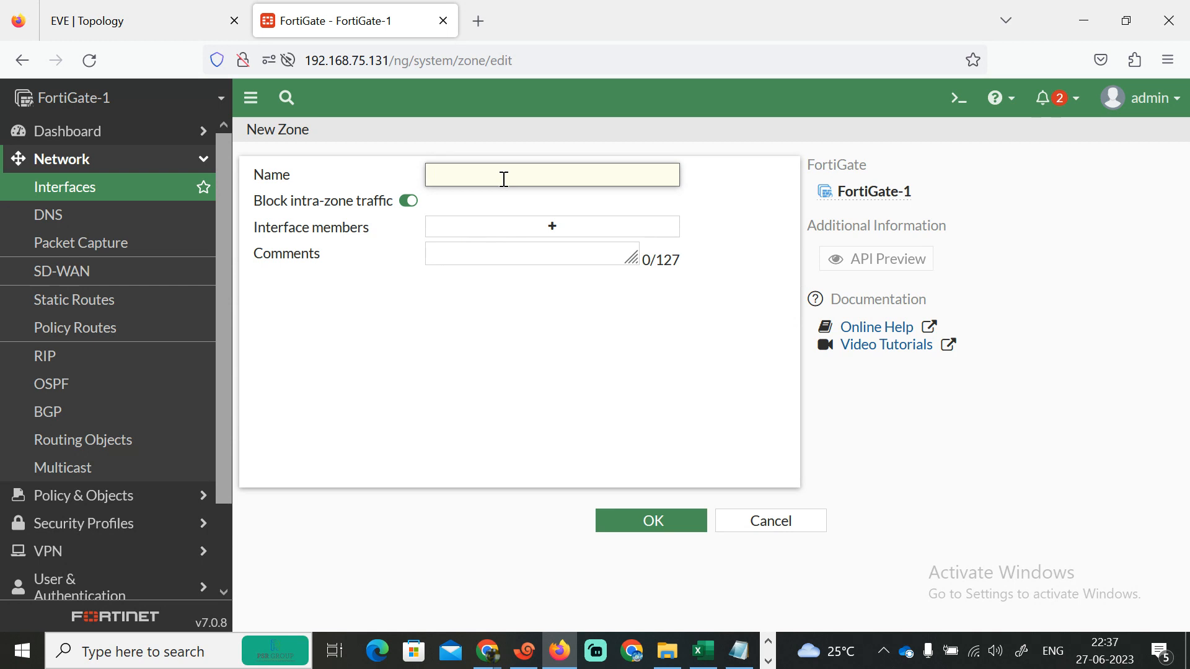
type("DMZ")
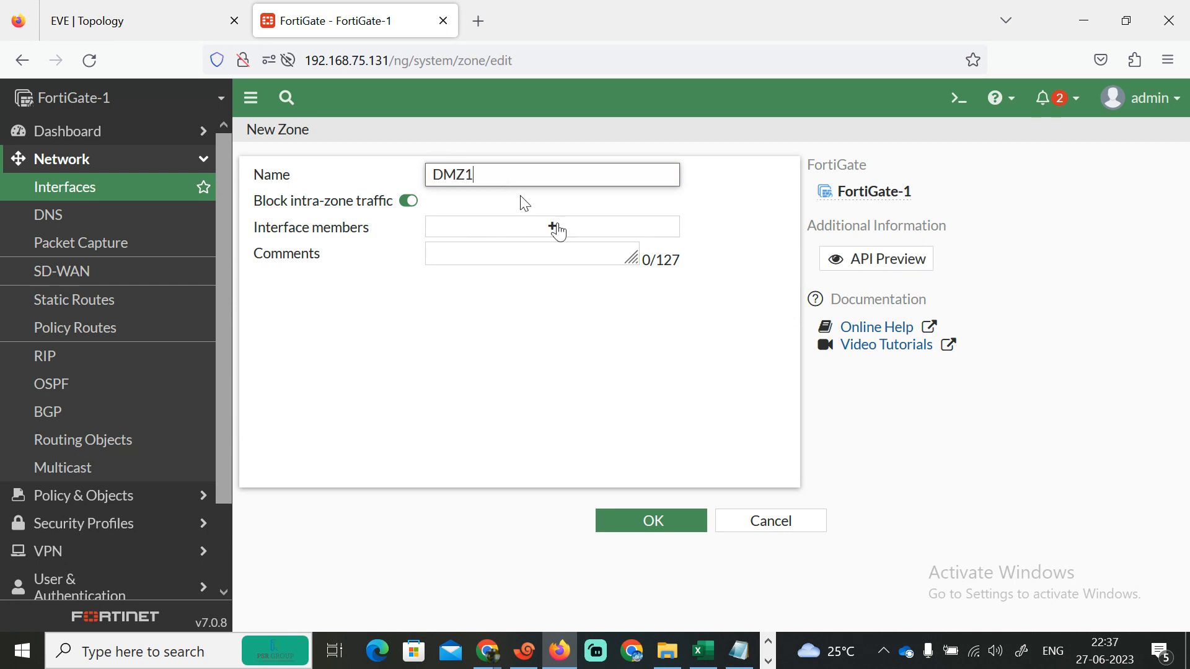
left_click(556, 228)
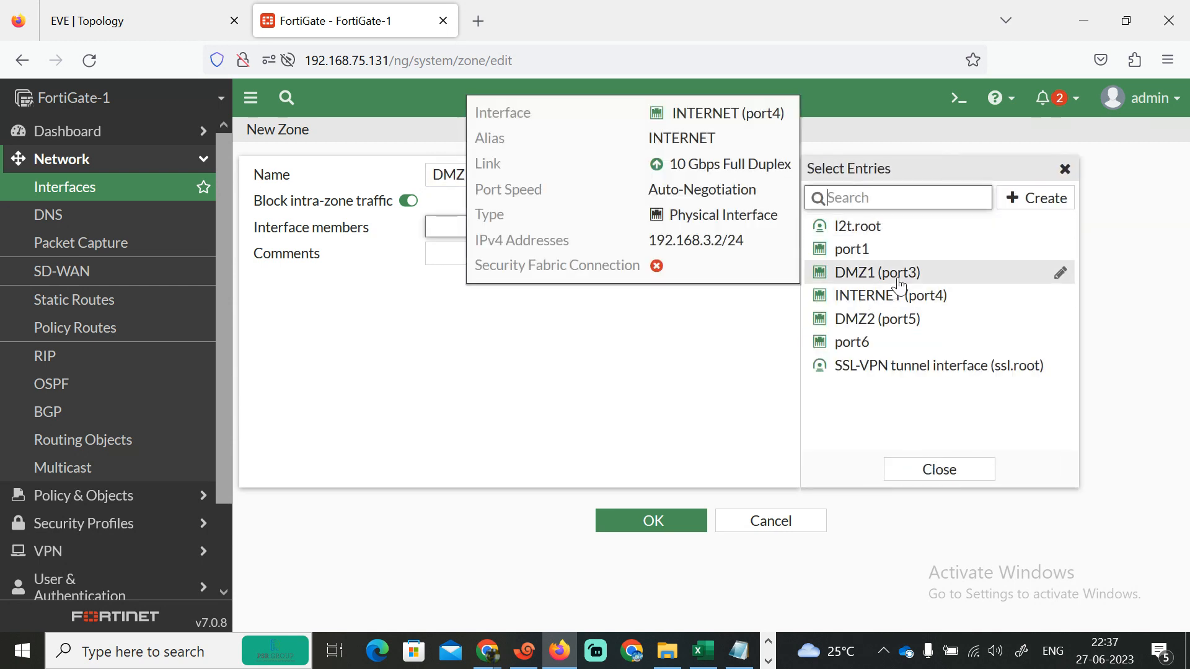
left_click(880, 273)
left_click(648, 518)
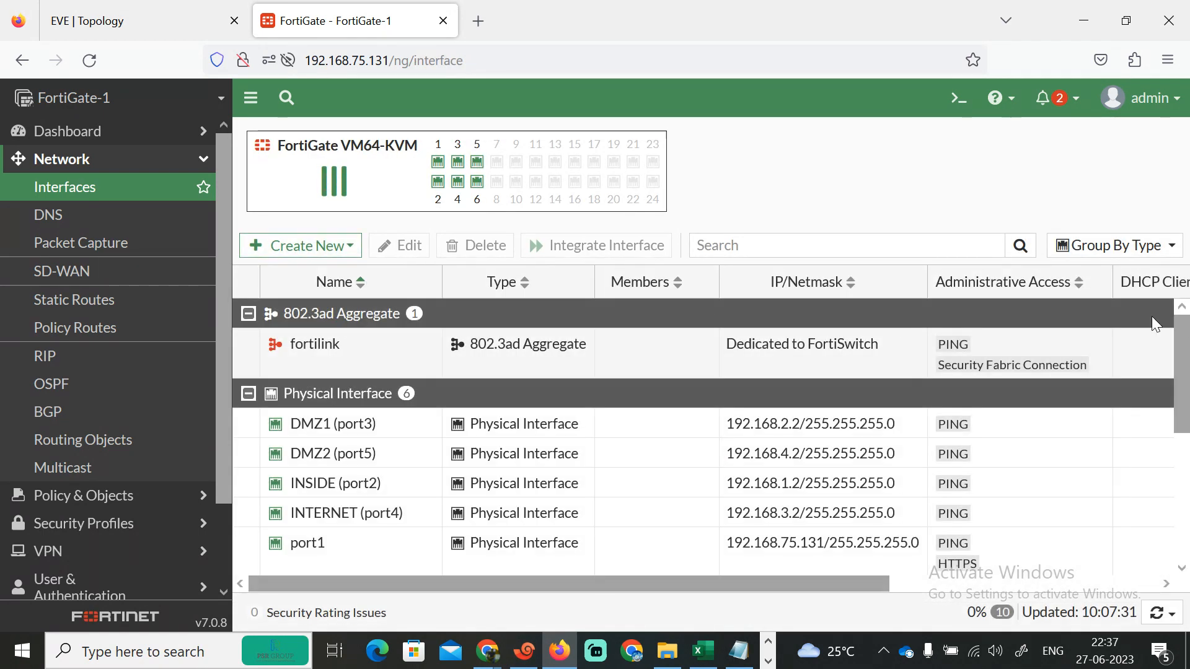
- Create a new zone named OUTSIDE with INTERNET (port4) as its member
left_click(346, 251)
left_click(293, 296)
left_click(487, 179)
type("O")
key("BackSpace")
type("OUTSIDE")
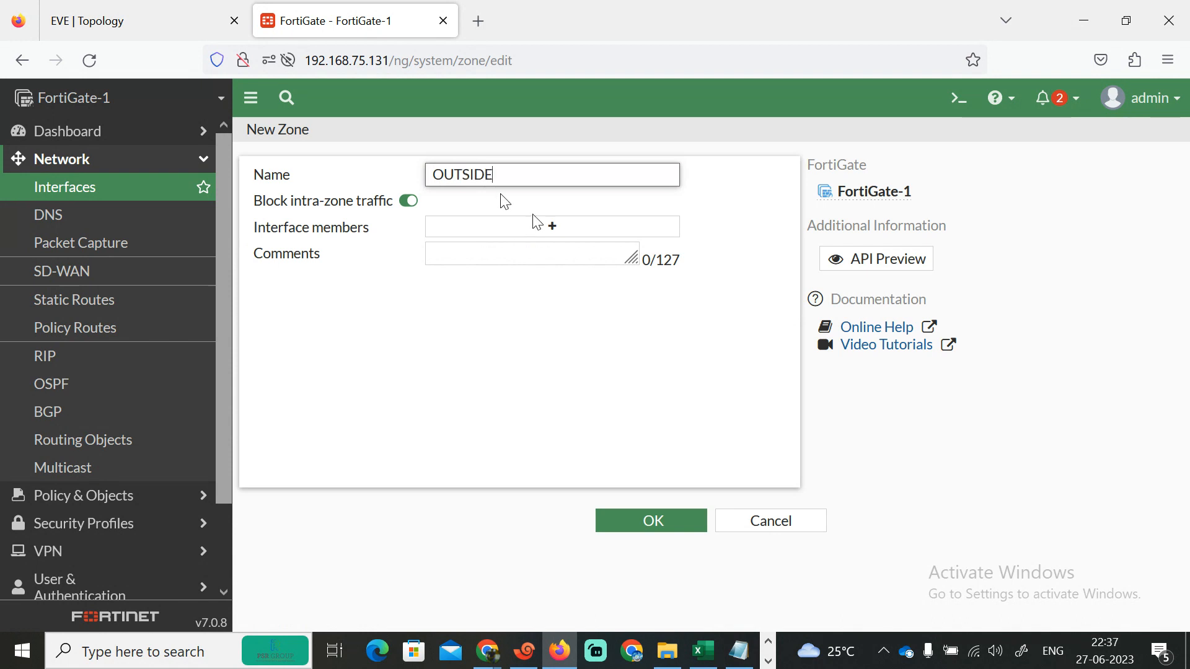
left_click(552, 227)
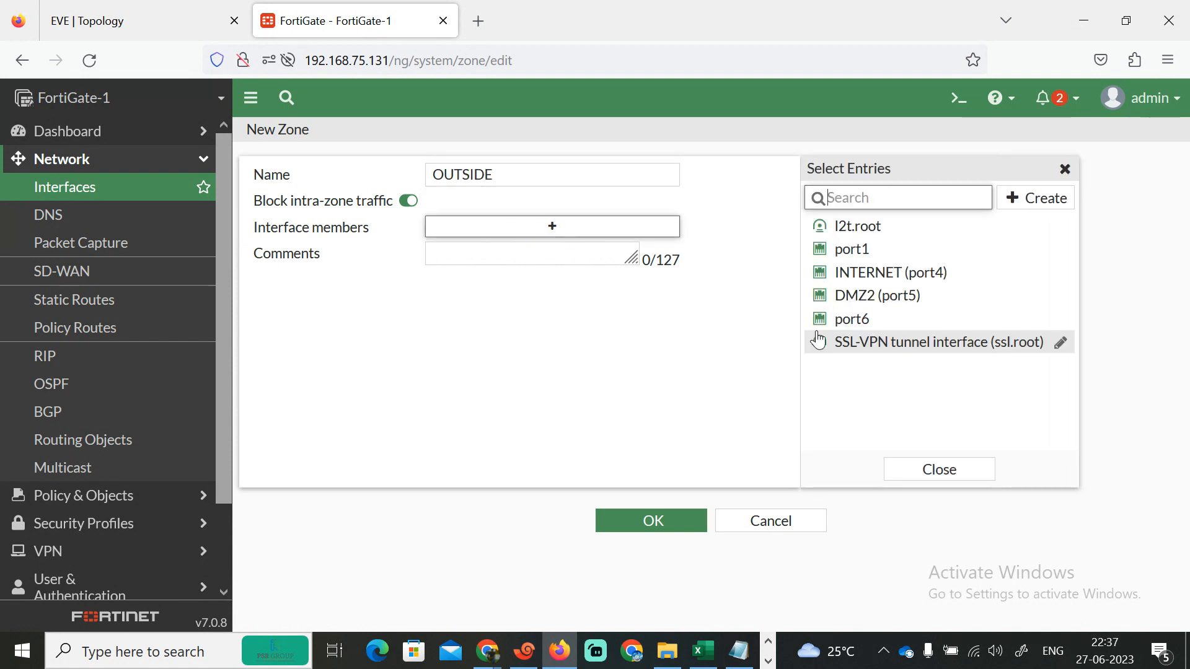
left_click(848, 274)
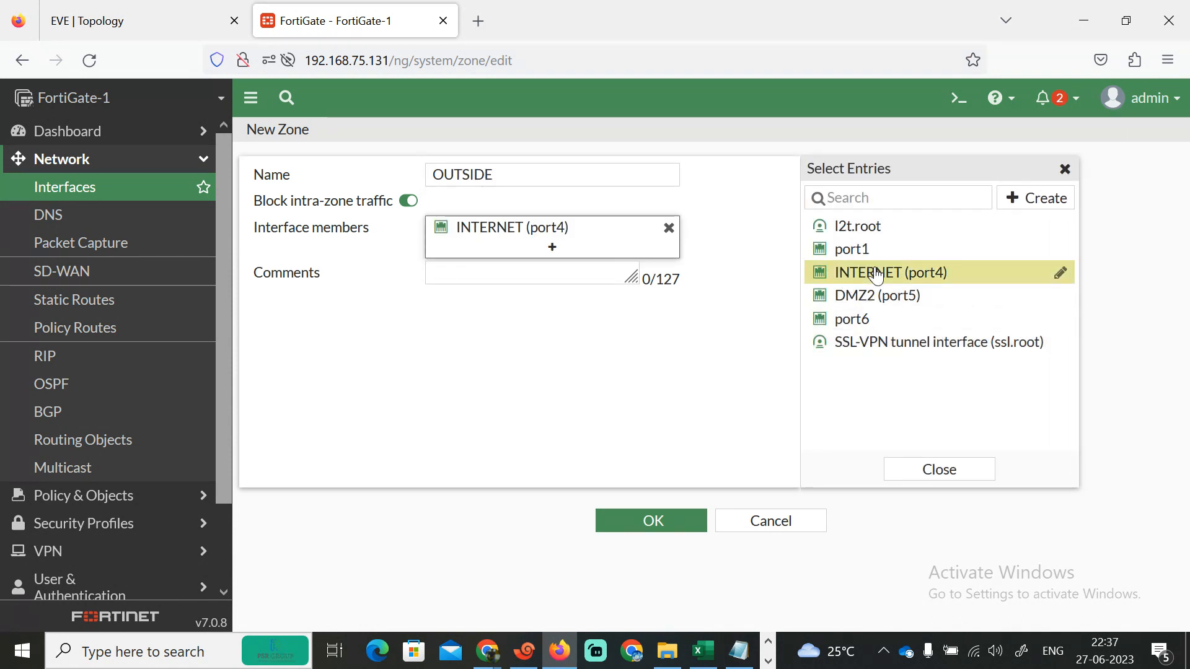
left_click(642, 520)
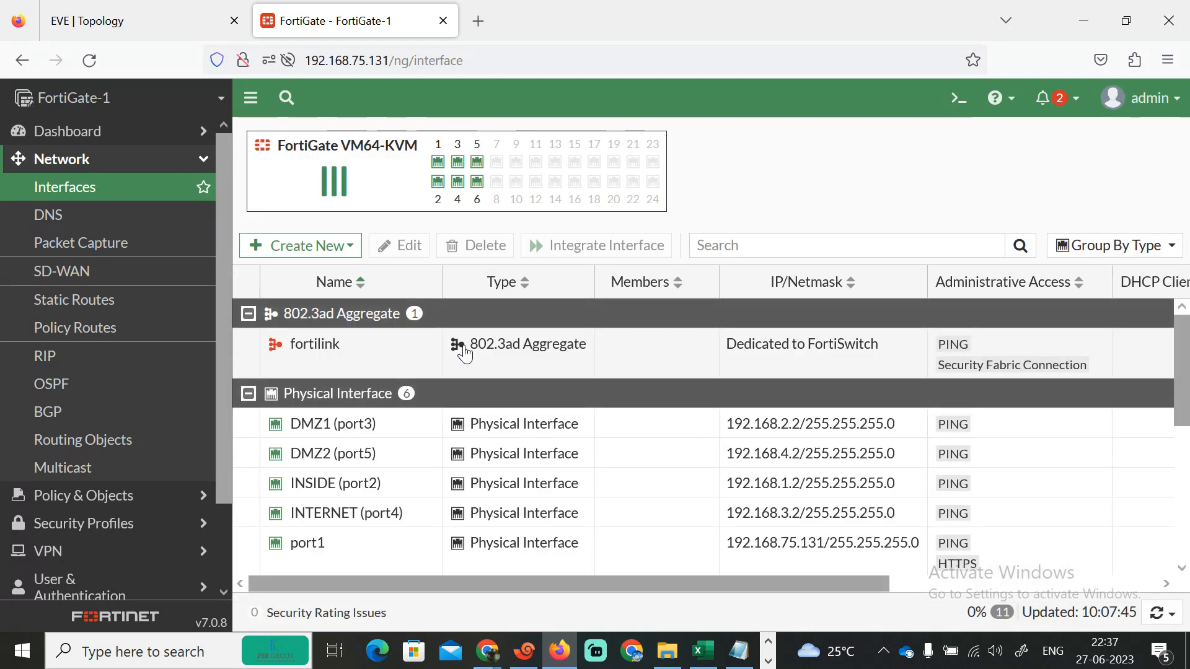
- Create a new zone named DMZ2 with DMZ2 (port5) as its member and save it
left_click(349, 261)
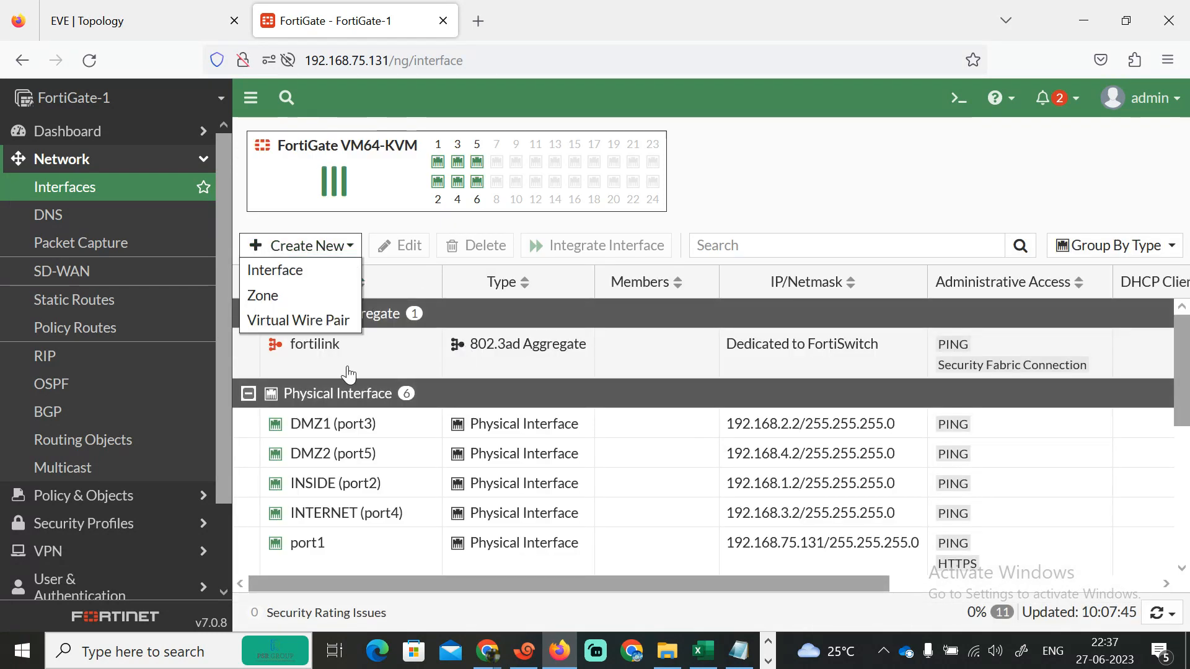
left_click(266, 296)
left_click(526, 233)
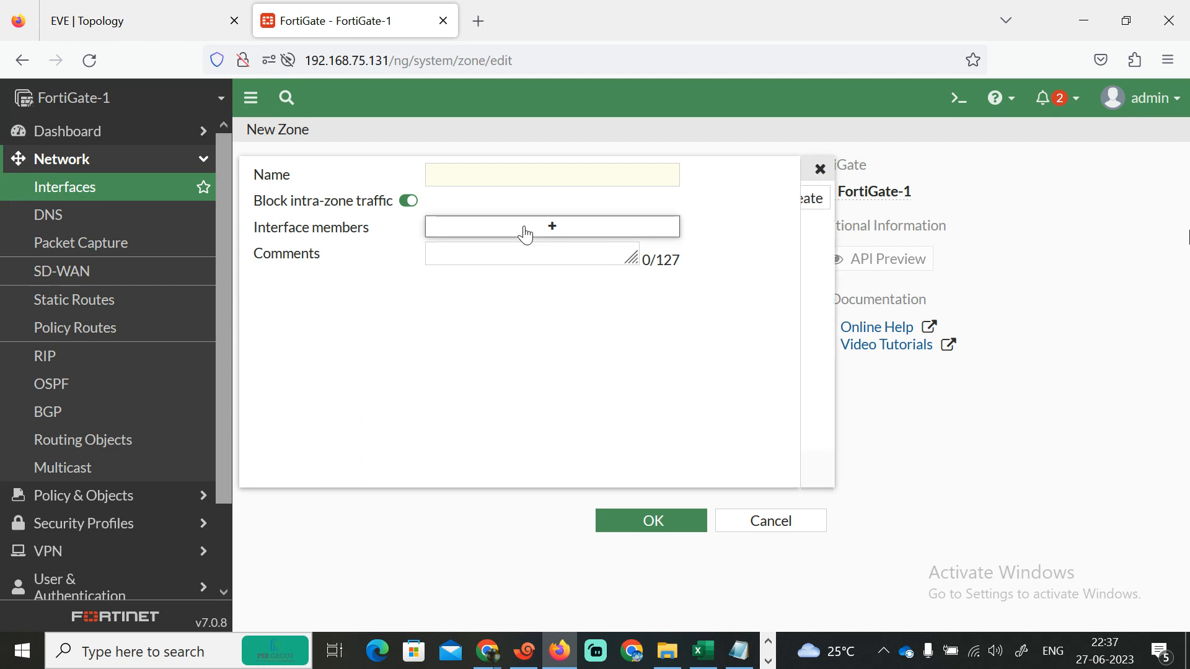
left_click(532, 183)
type("DMZ2")
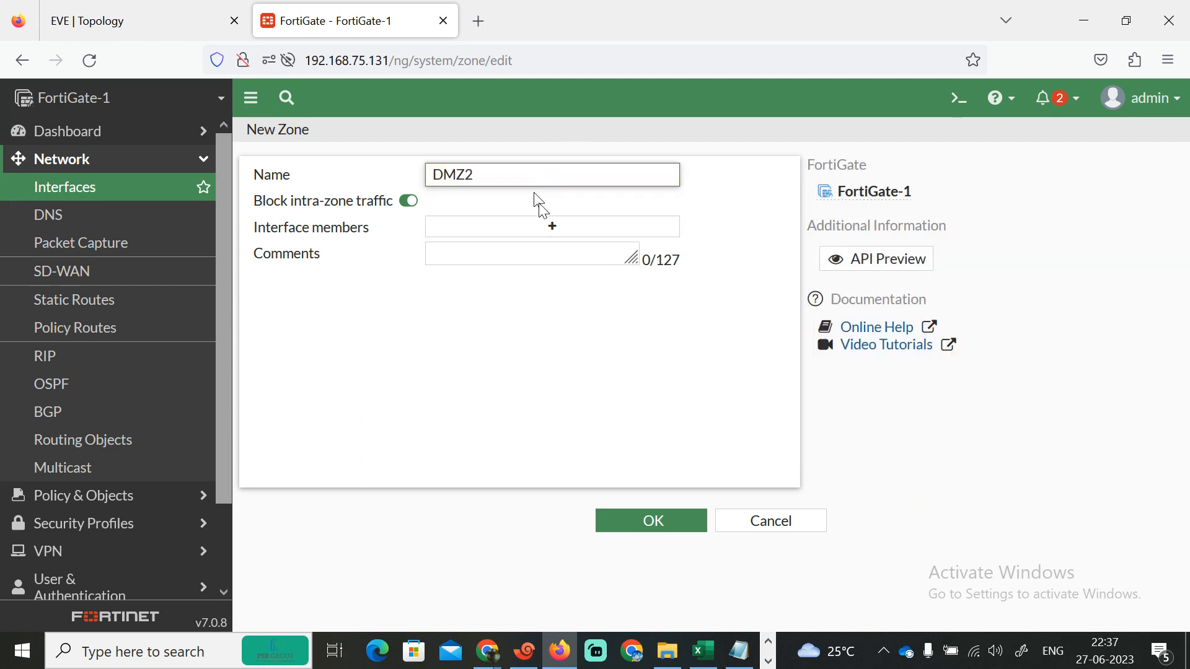
left_click(552, 228)
left_click(855, 297)
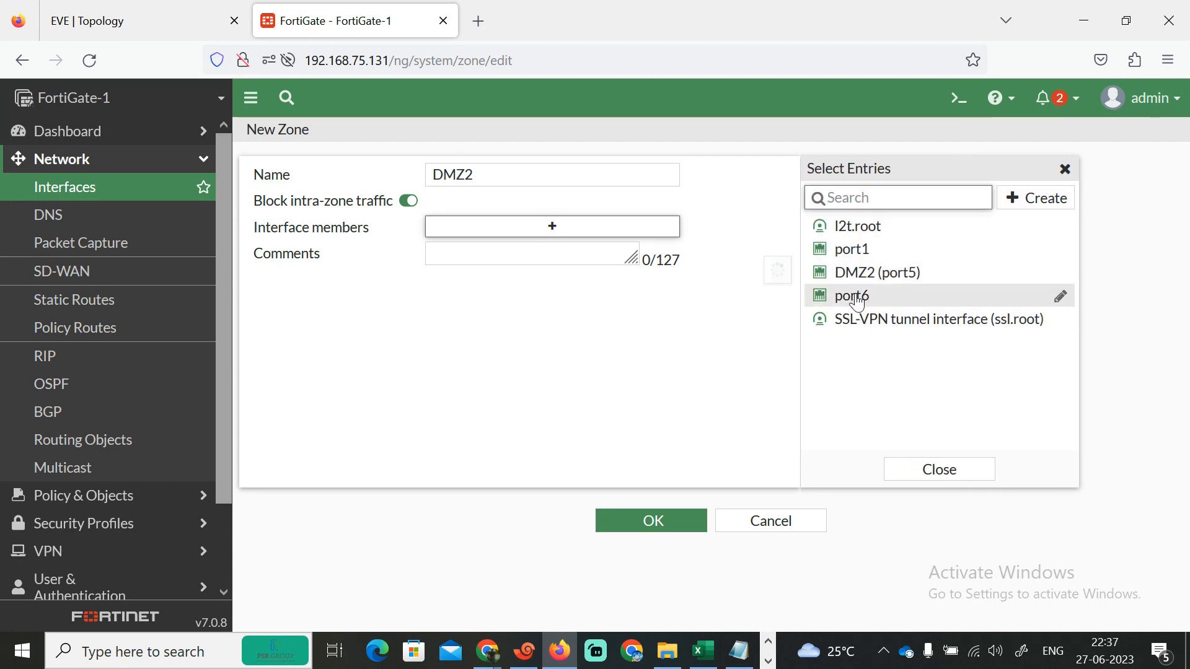
left_click(877, 274)
left_click(648, 524)
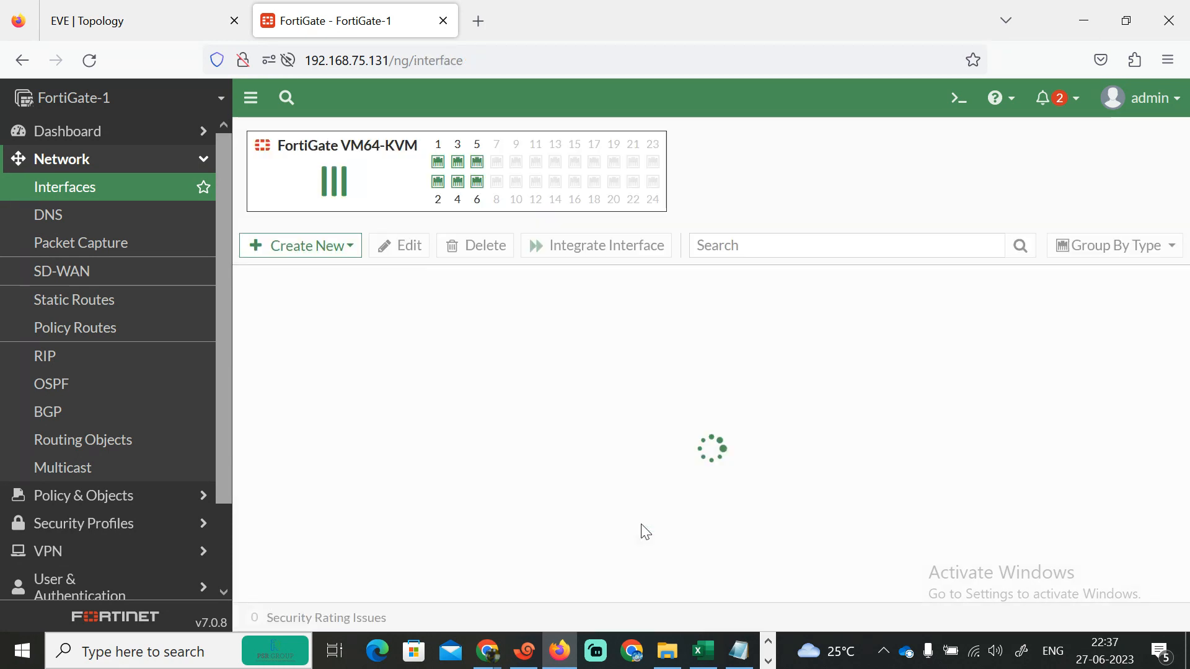
scroll(1102, 551, "down", 5)
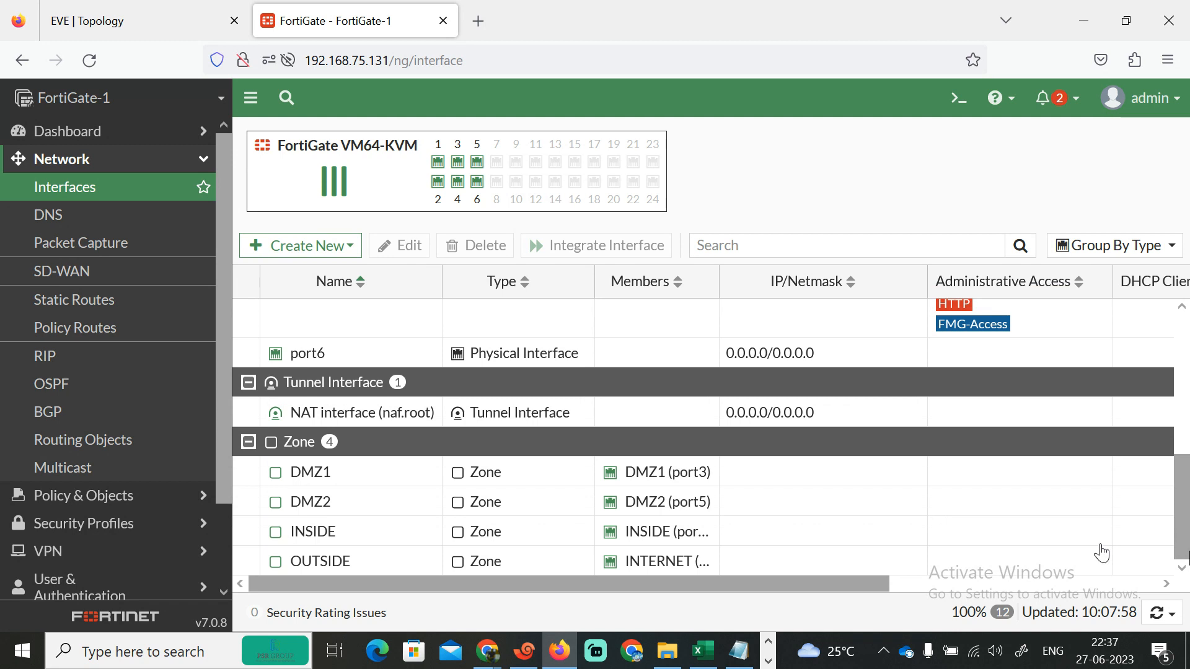
scroll(1185, 533, "up", 5)
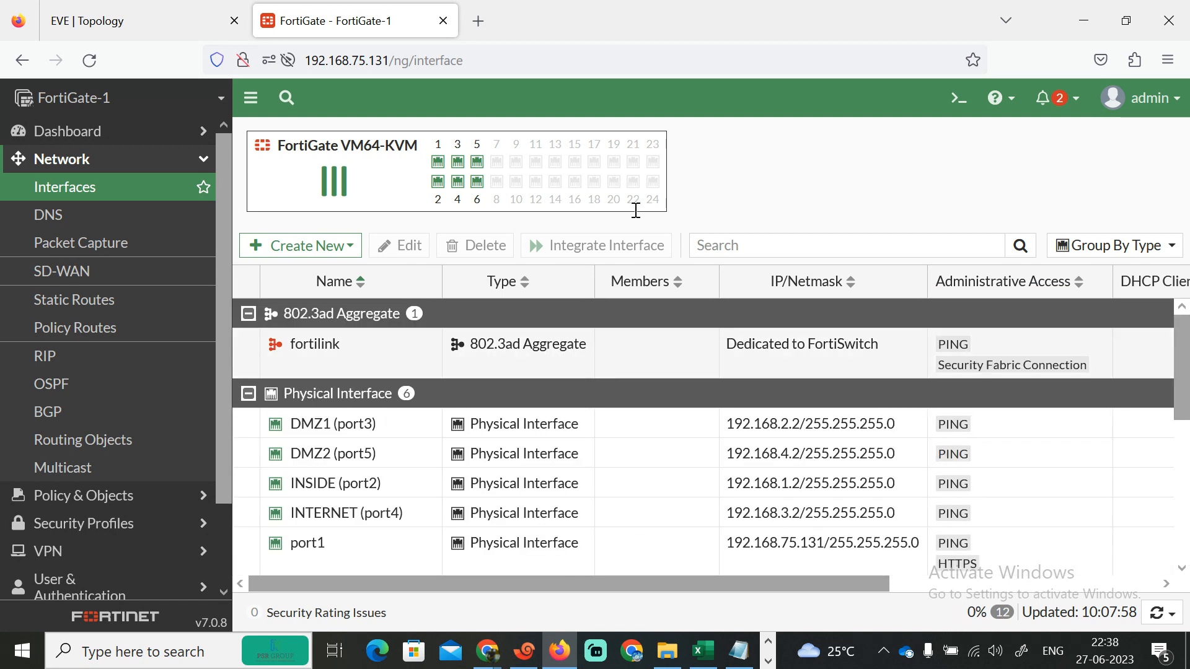
- Switch to R1 and ping 192.168.3.1 again
left_click(198, 32)
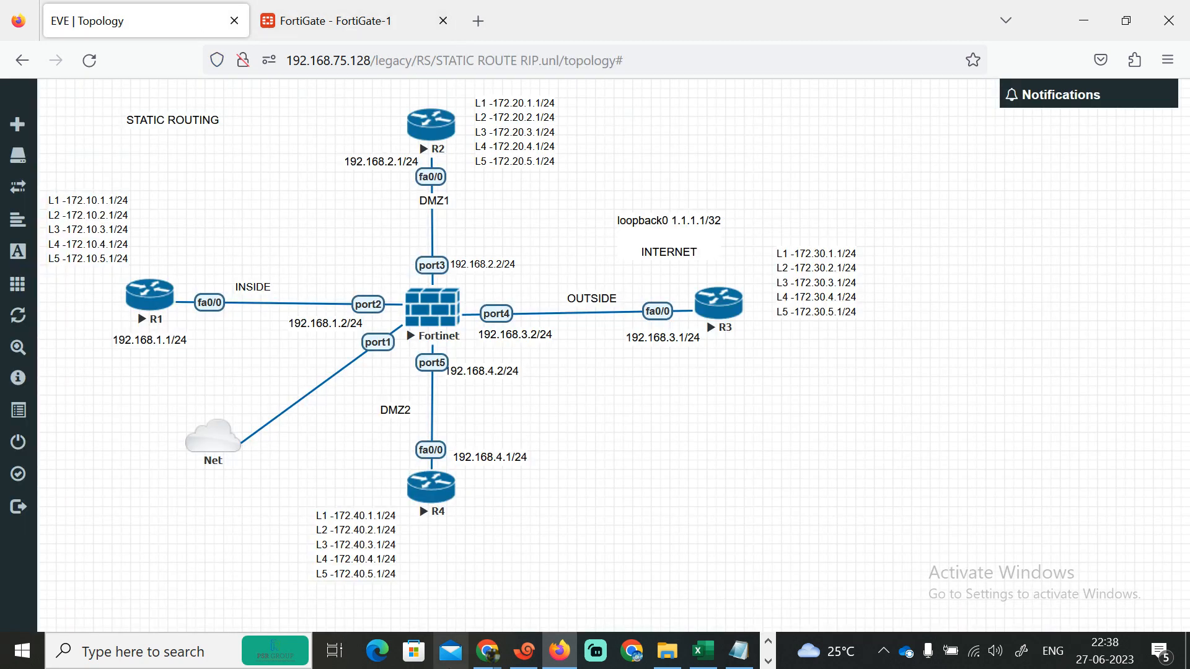
left_click(525, 651)
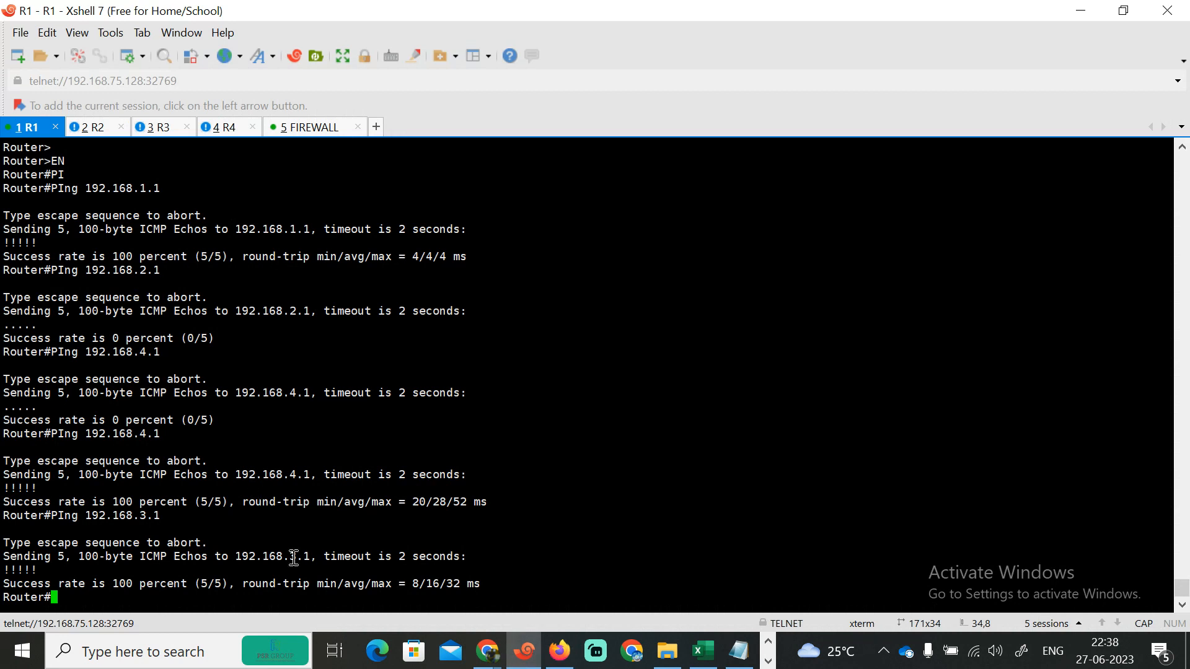
key("Return")
key("Return")
key("Return")
key("Return")
key("Return")
key("Up")
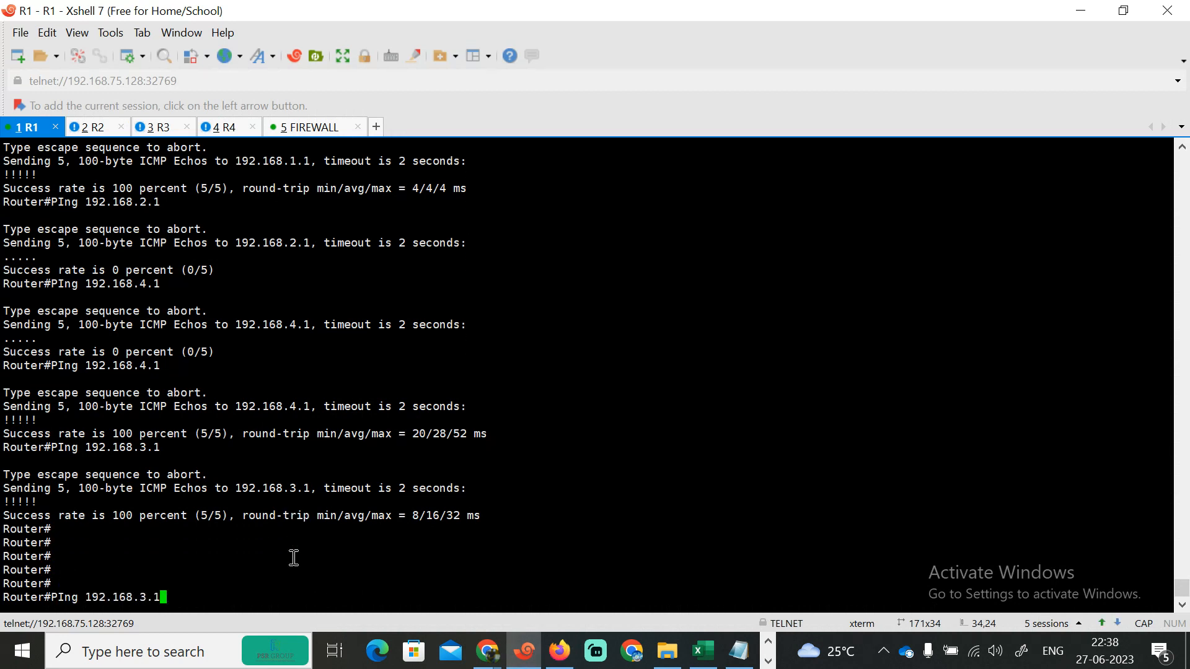
key("Return")
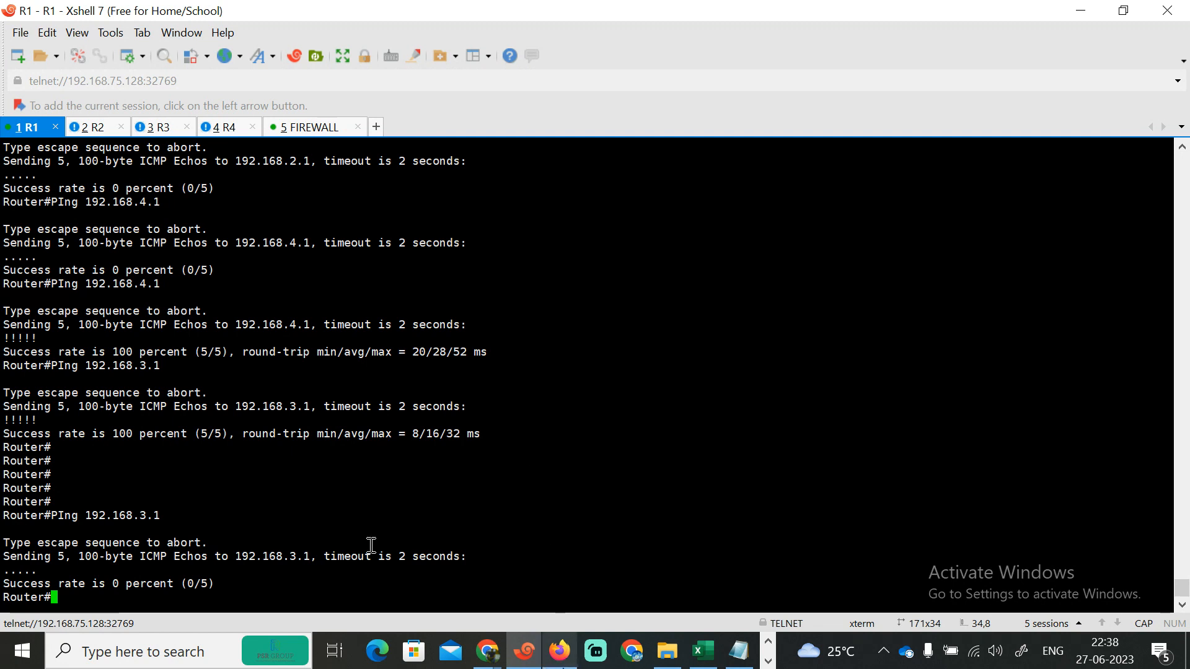
left_click(559, 651)
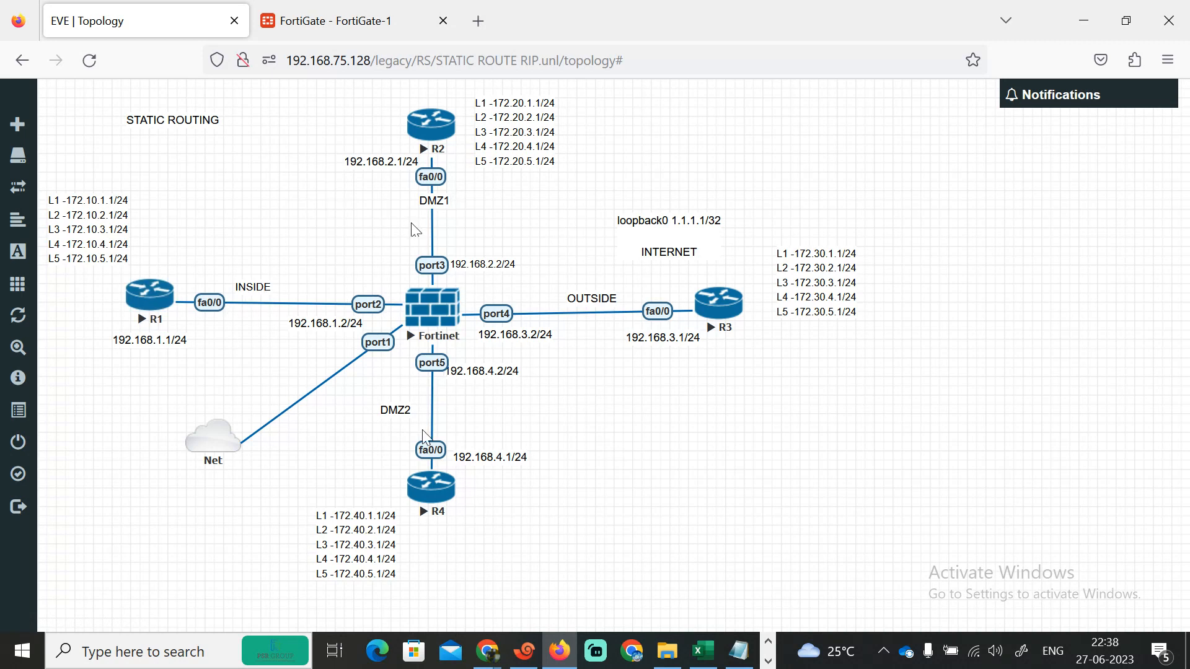
left_click(333, 10)
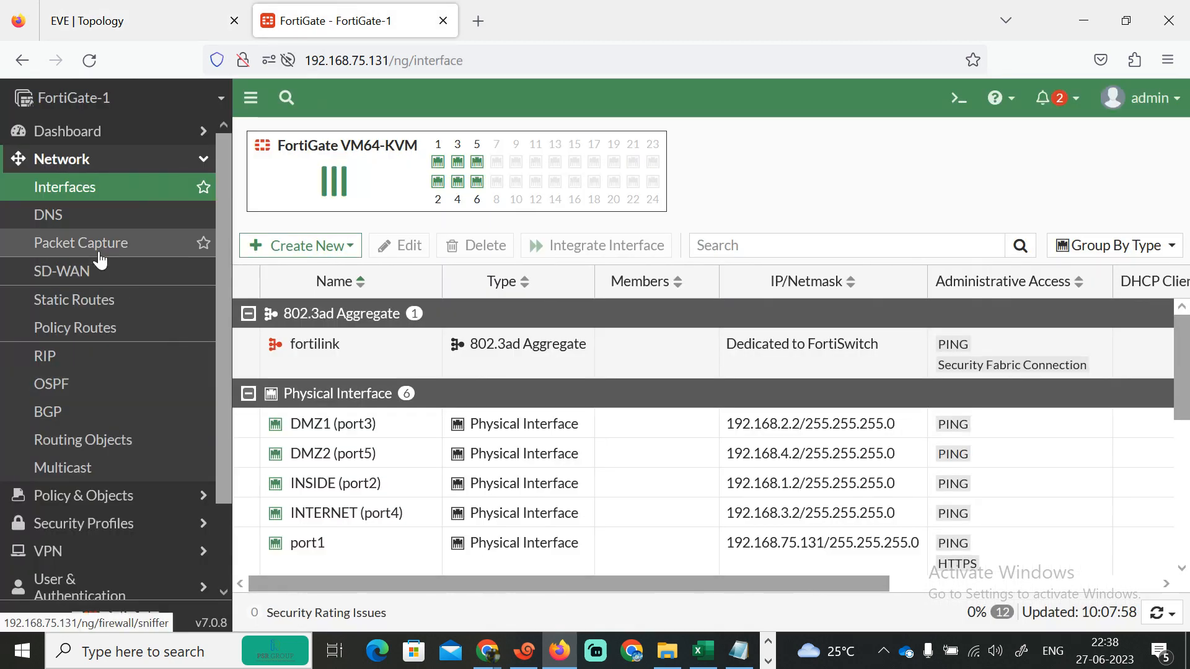
left_click(106, 328)
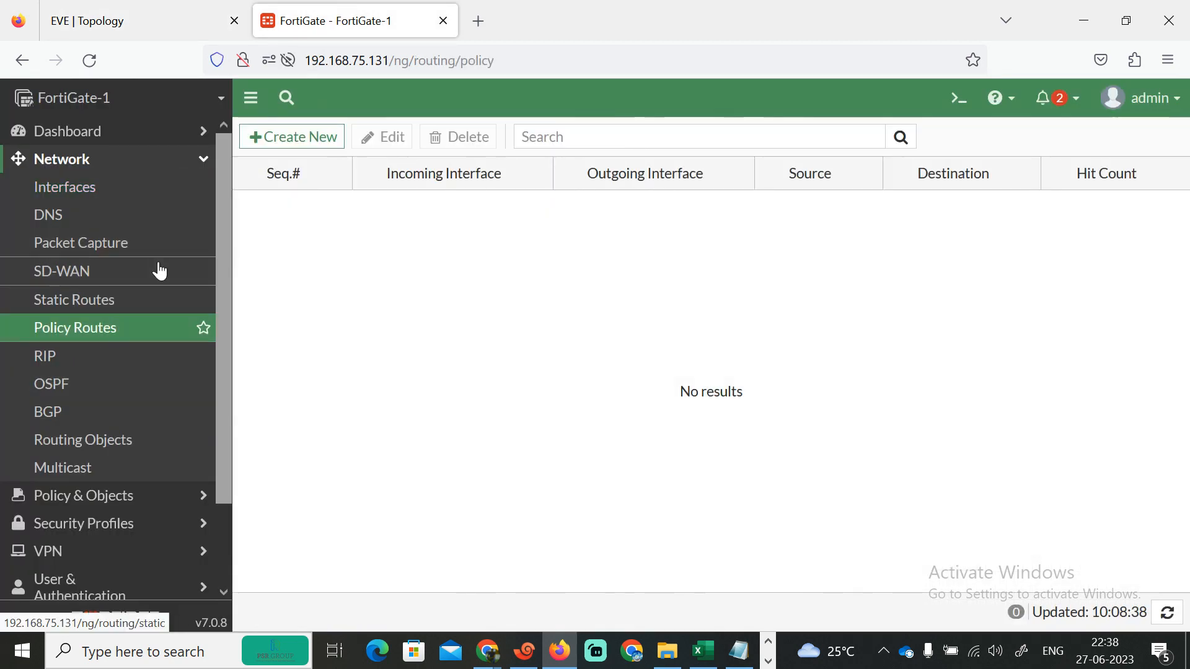
left_click(267, 138)
left_click(516, 216)
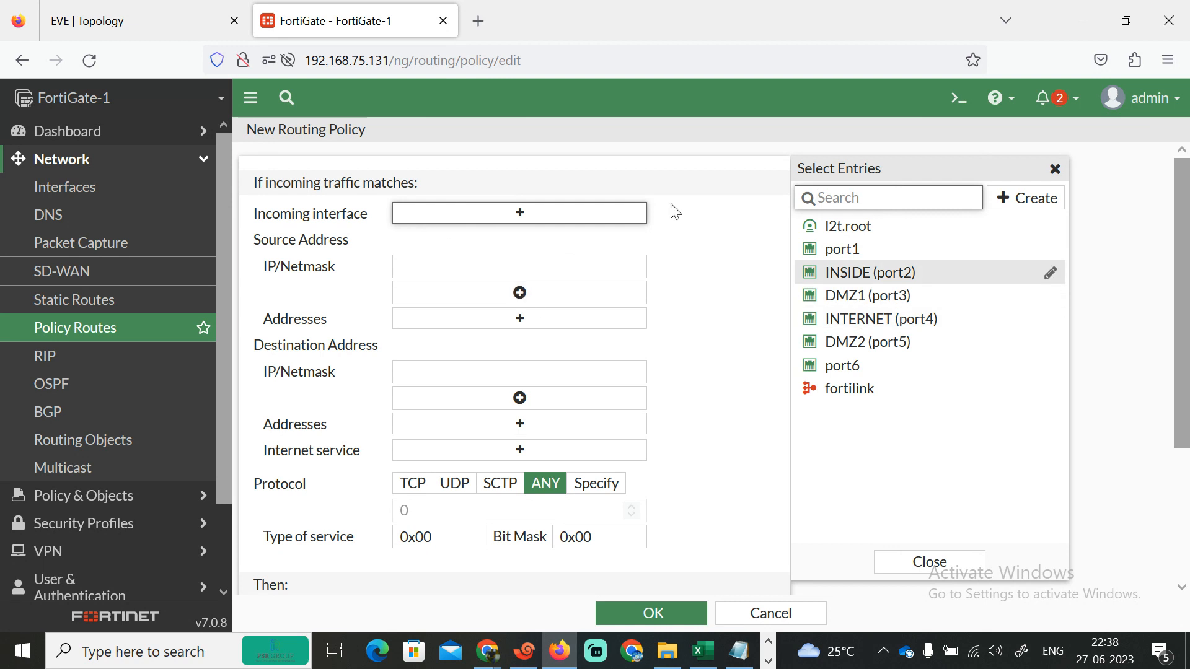
mouse_move(836, 280)
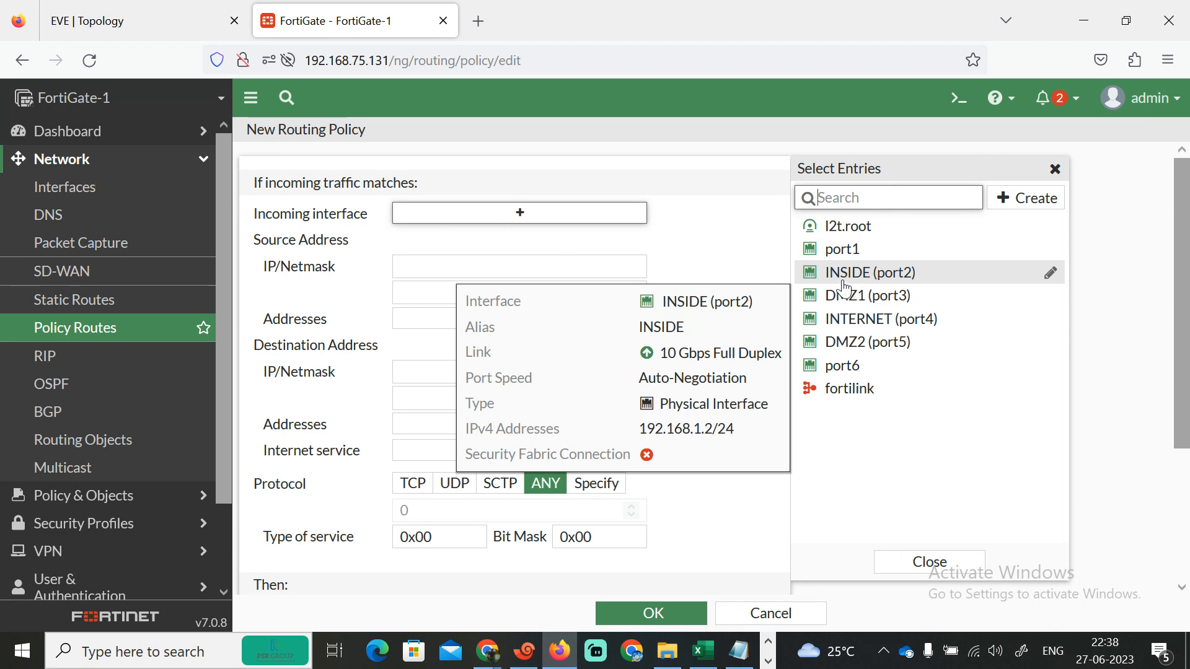
left_click(197, 160)
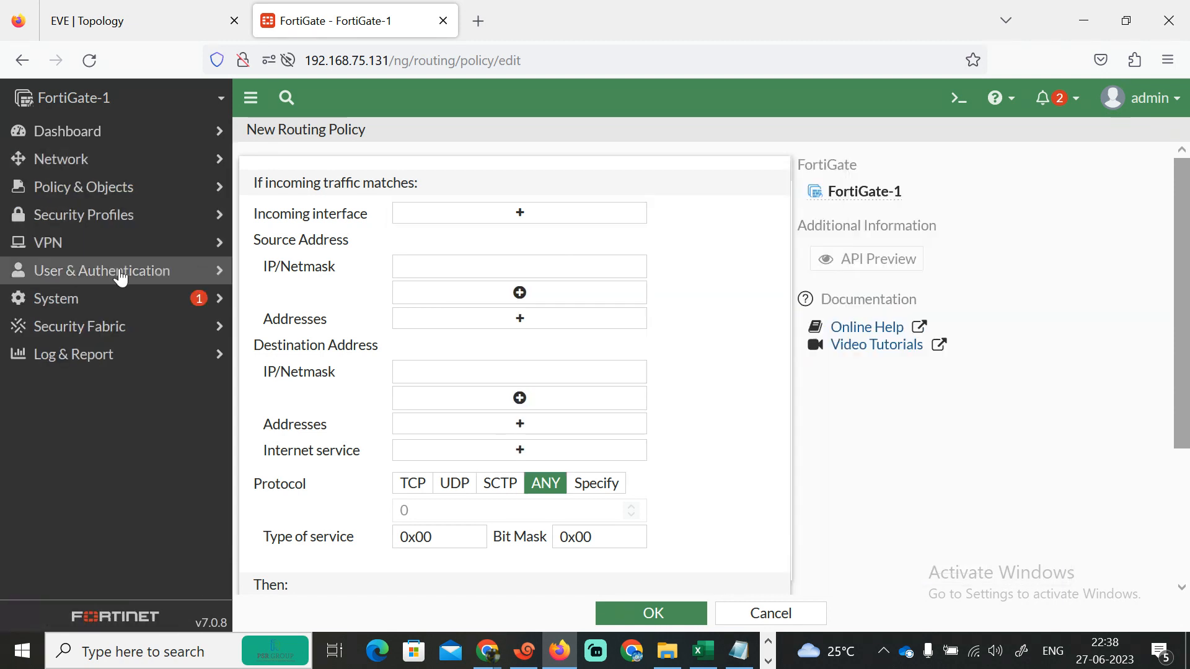
- Start a new firewall policy and name it INSIDE-DMZ1
left_click(146, 195)
left_click(99, 217)
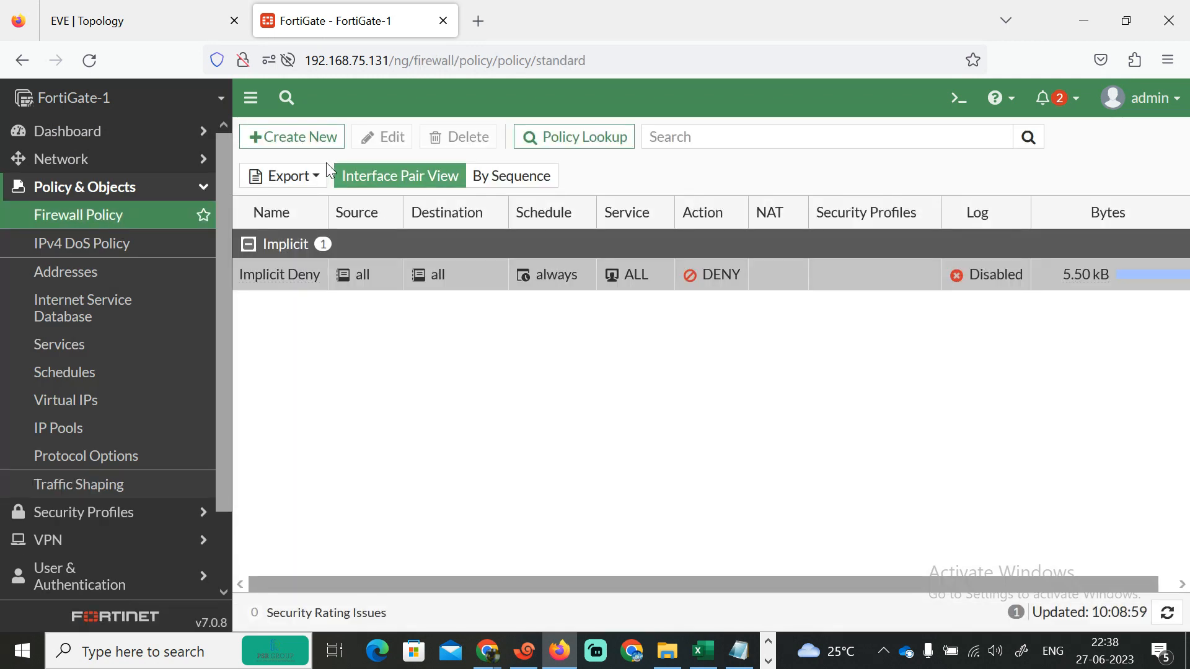
left_click(288, 144)
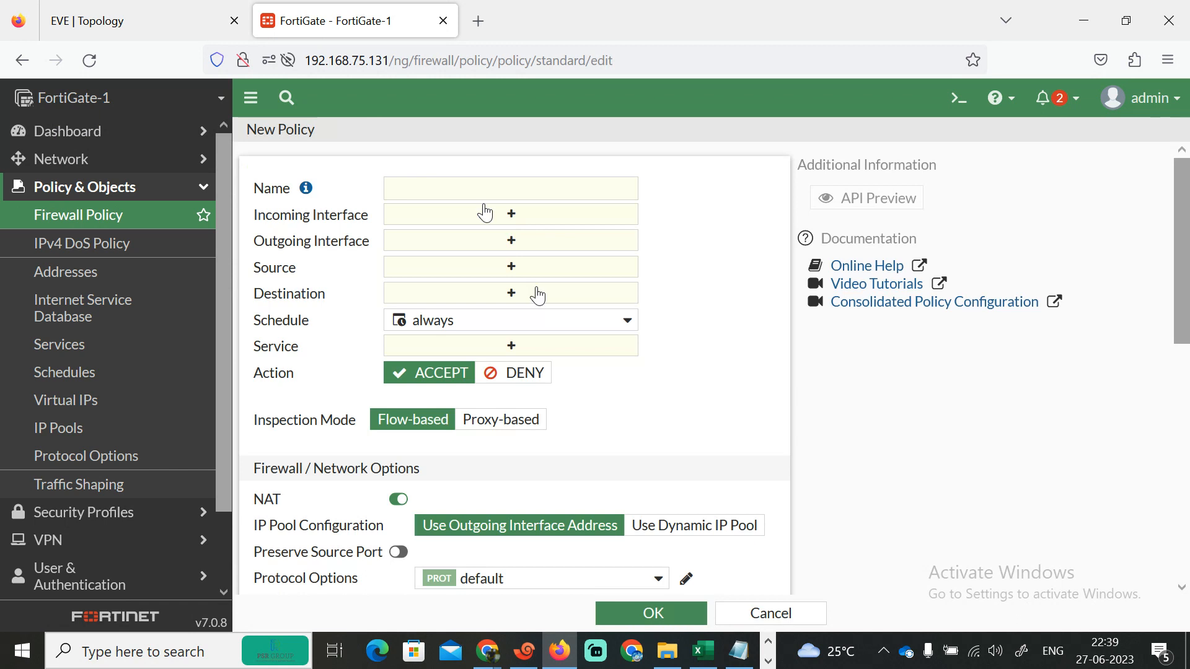
left_click(508, 197)
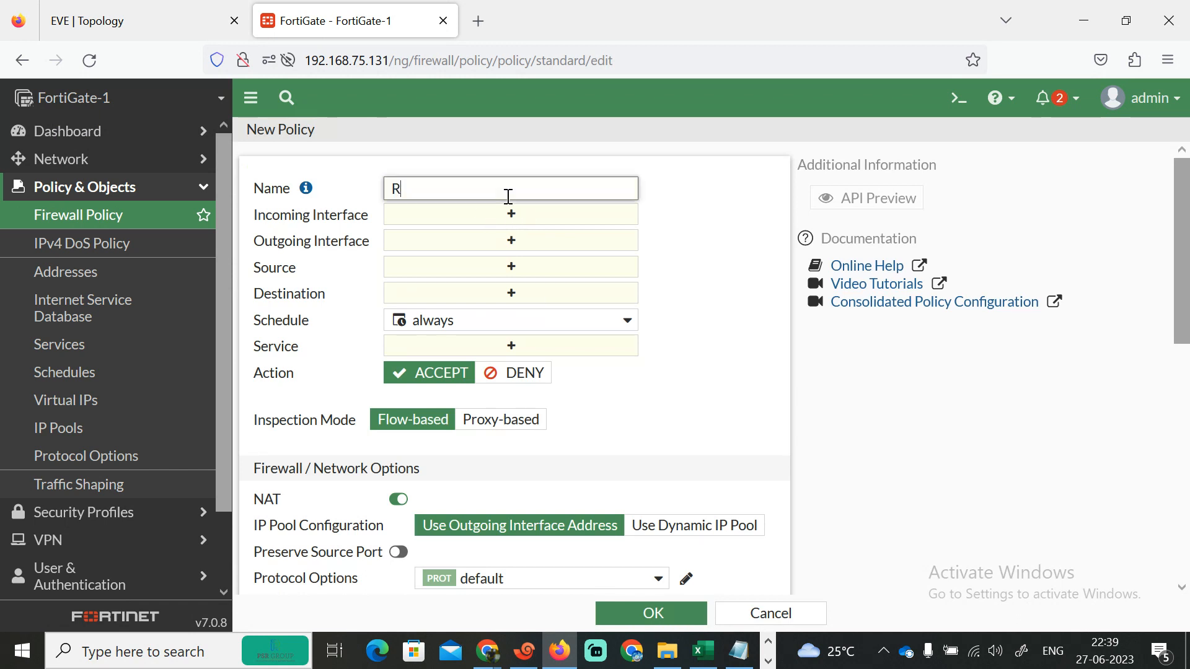
type("R")
key("BackSpace")
type("INSIDE-DMZ1")
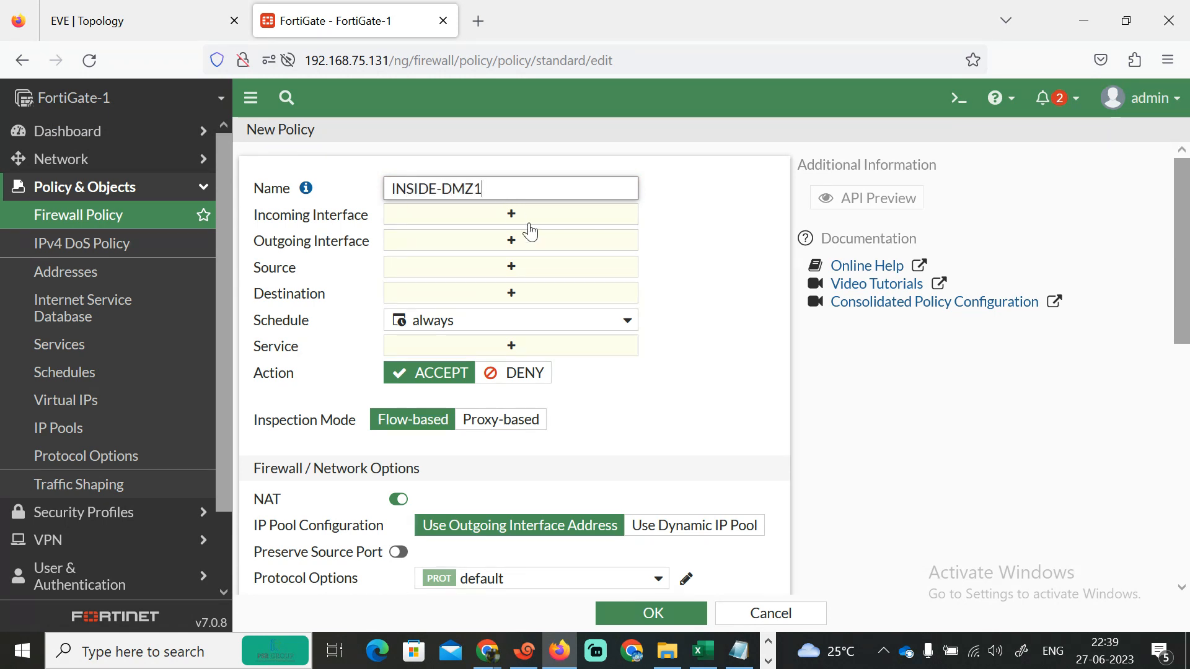
- Set the policy's incoming interface to INSIDE, outgoing to DMZ1, source and destination all, service ALL, and save
left_click(524, 217)
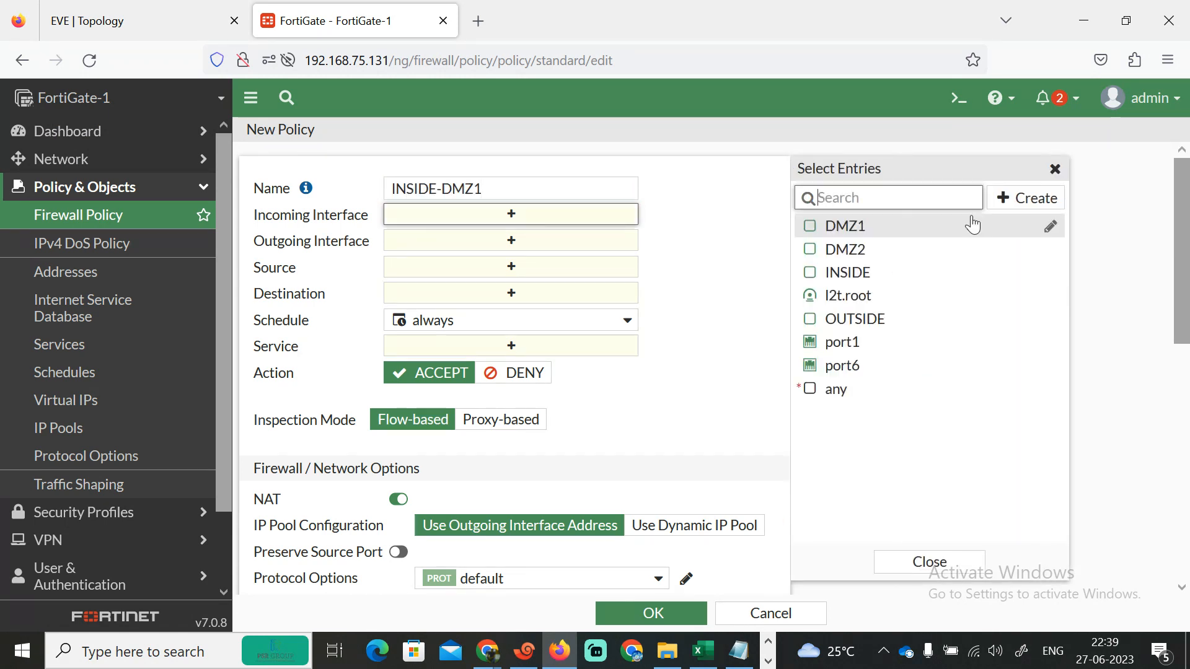
left_click(857, 273)
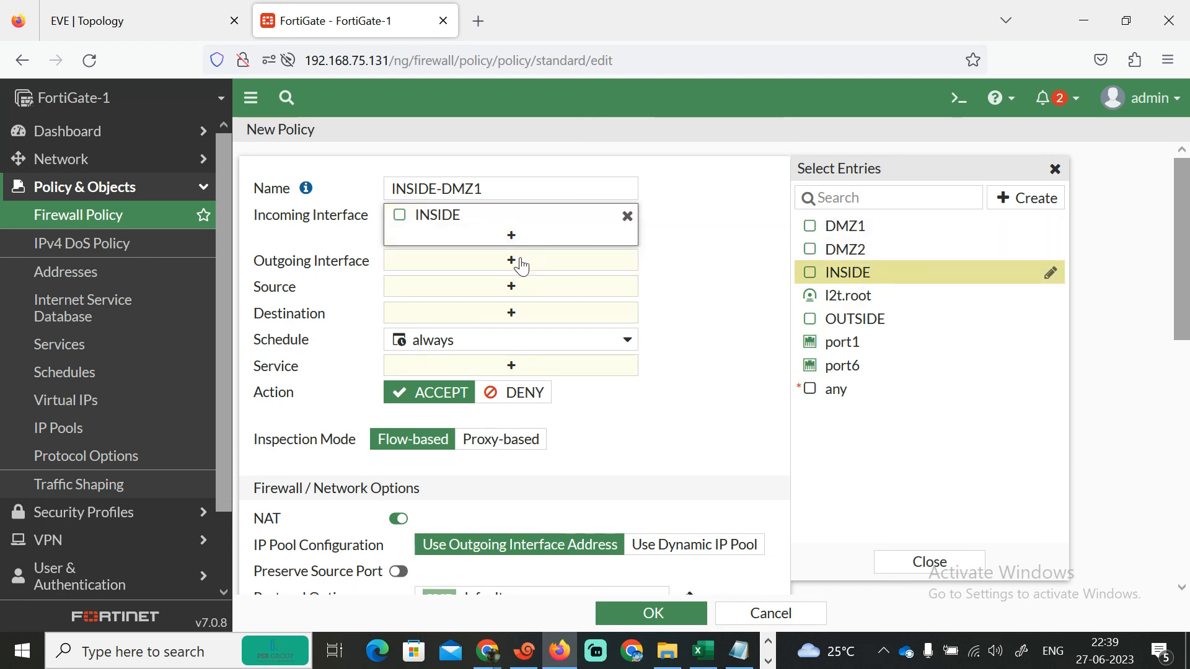
left_click(519, 260)
left_click(883, 228)
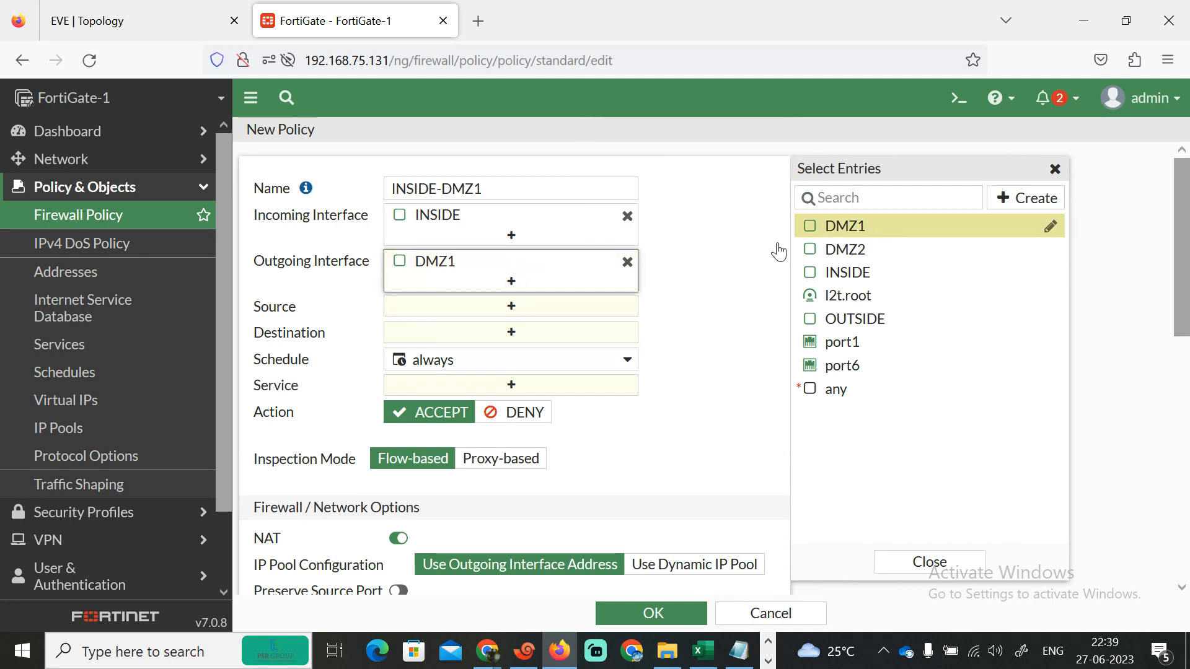
left_click(533, 310)
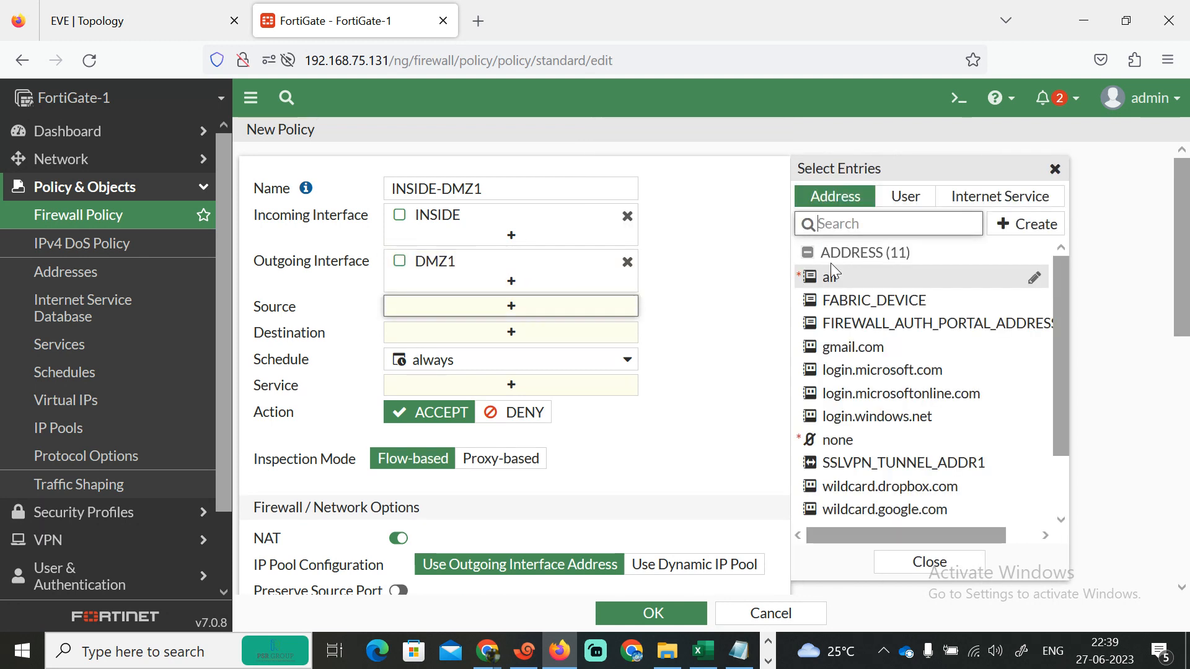
left_click(836, 277)
left_click(506, 352)
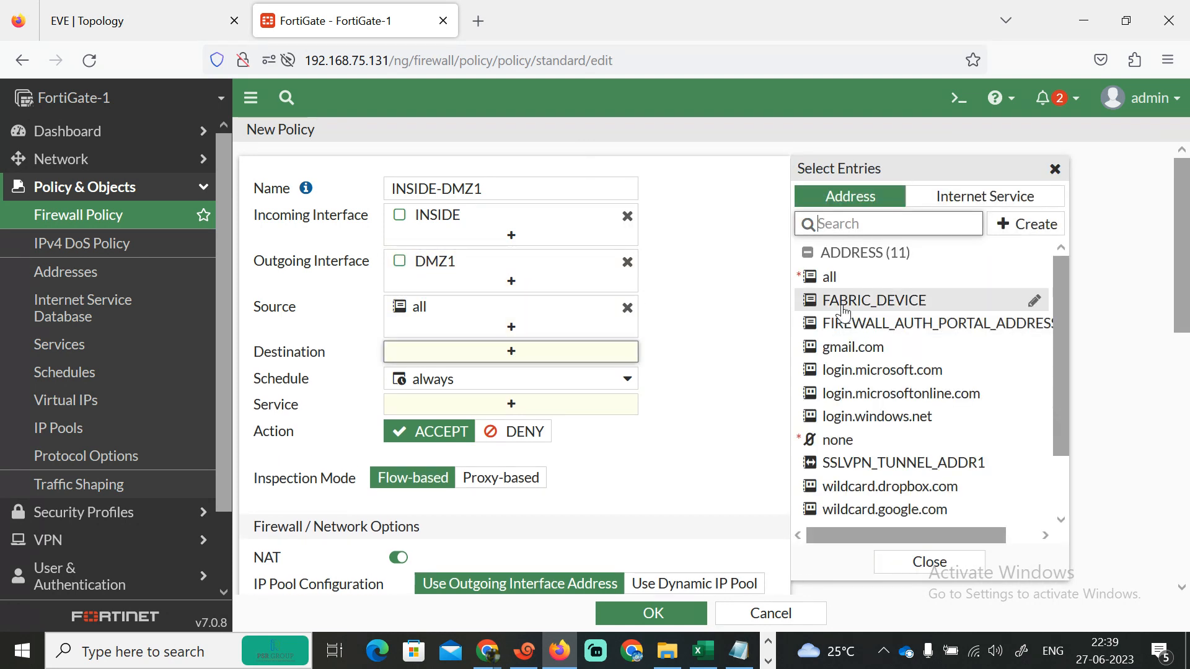
left_click(824, 280)
left_click(491, 423)
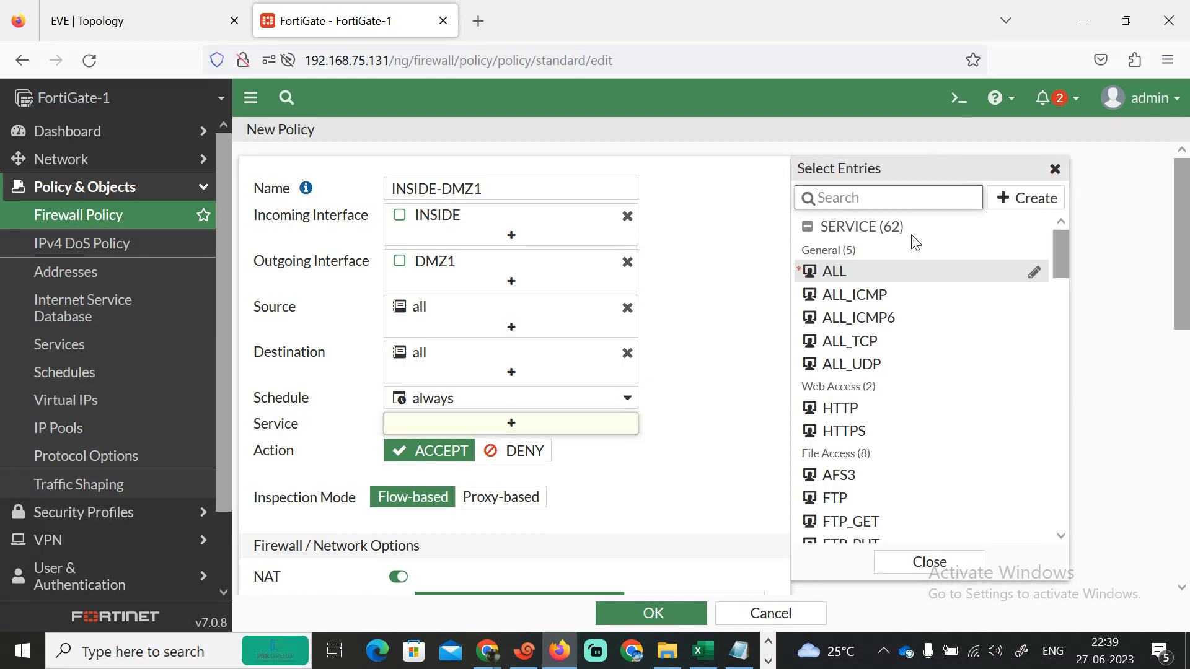
left_click(860, 267)
scroll(775, 583, "down", 10)
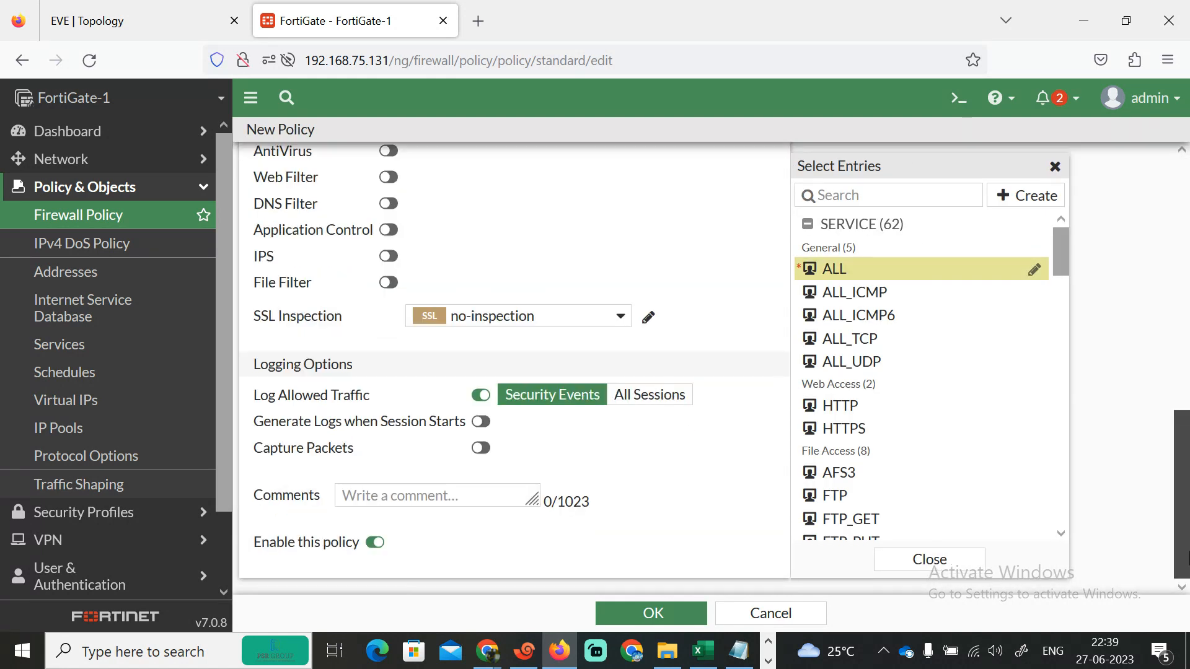
left_click(671, 611)
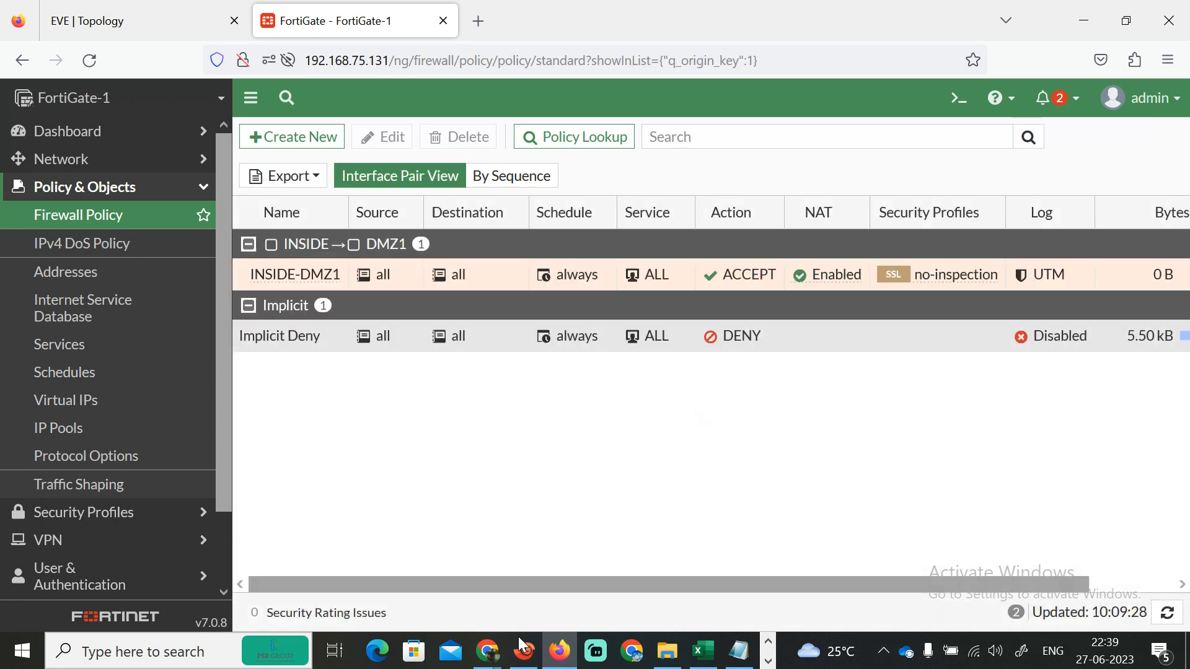
- Switch to R1 and ping 192.168.2.1
left_click(525, 660)
key("Up")
key("BackSpace")
key("BackSpace")
key("BackSpace")
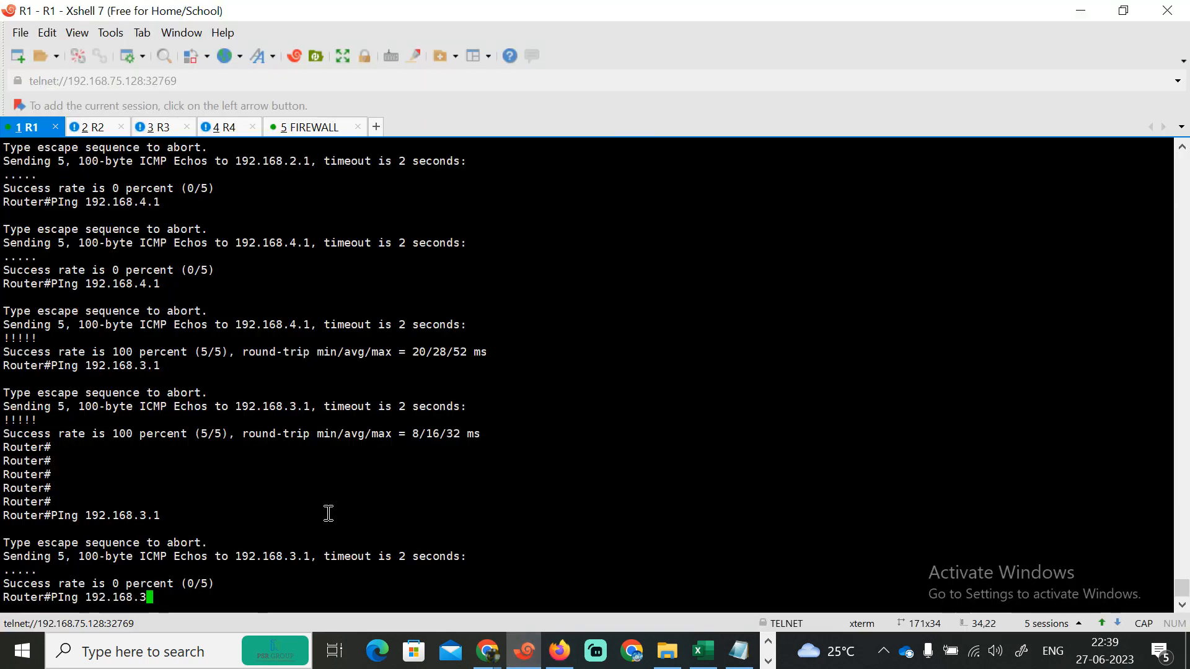
type("2.1")
key("Return")
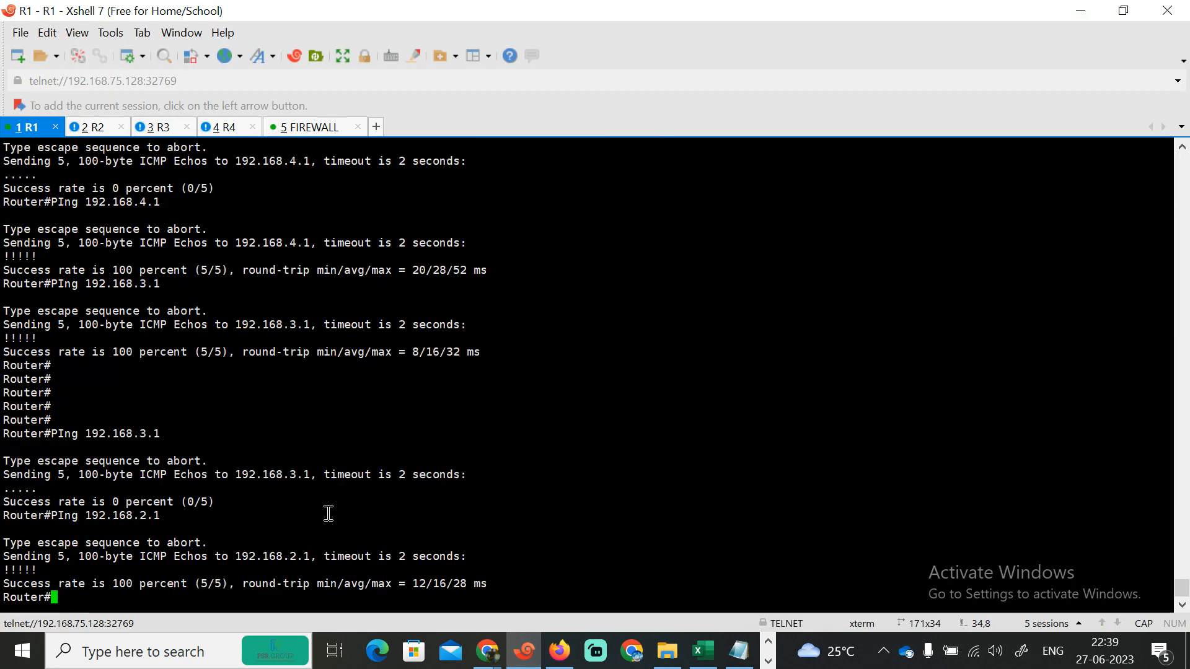
- Ping 192.168.2.2 and then 192.168.3.1 from R1, and return to the firewall policy list
key("Up")
key("BackSpace")
type("2")
key("Return")
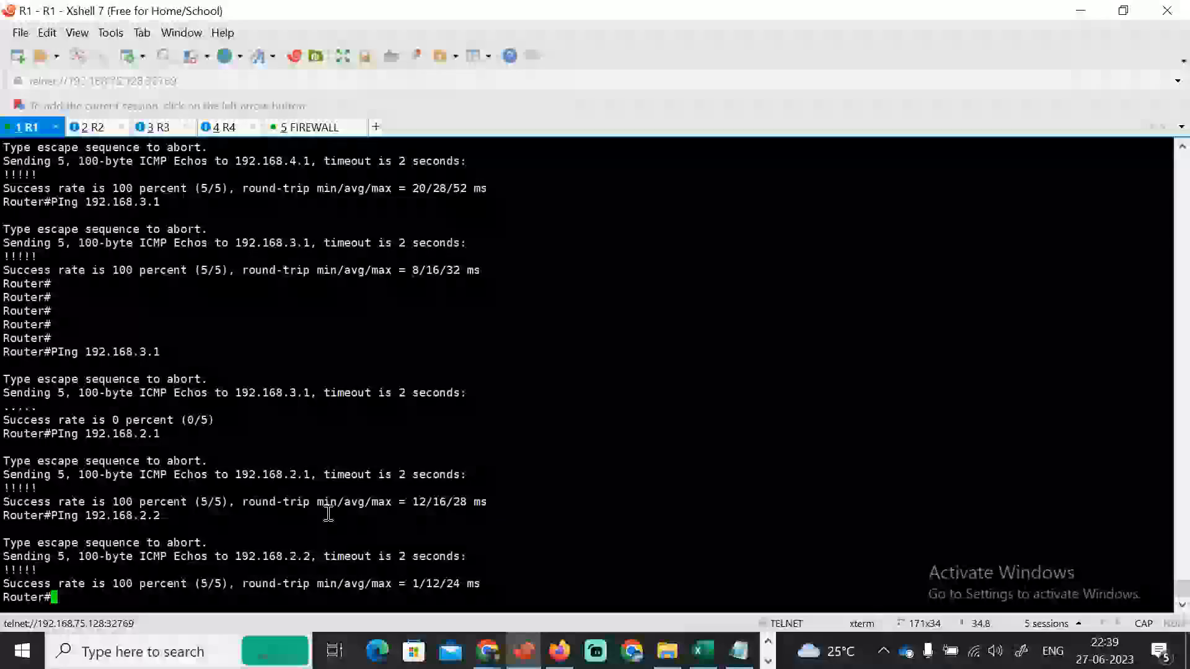
key("Up")
key("BackSpace")
key("BackSpace")
key("BackSpace")
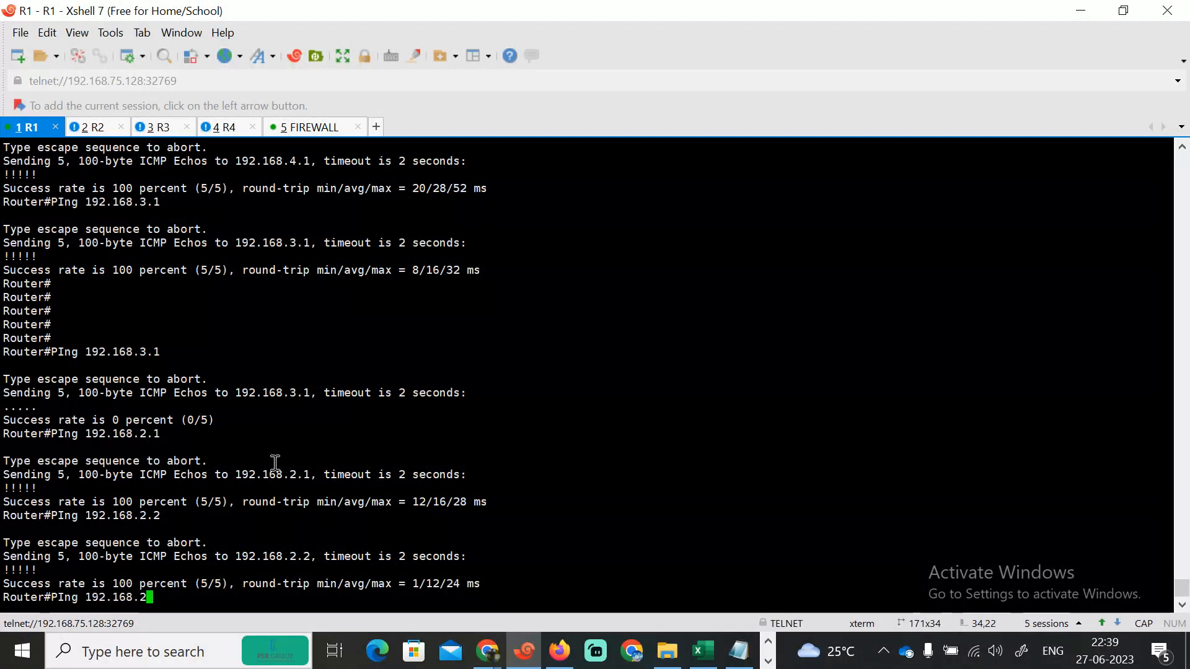
type("3.1")
key("Return")
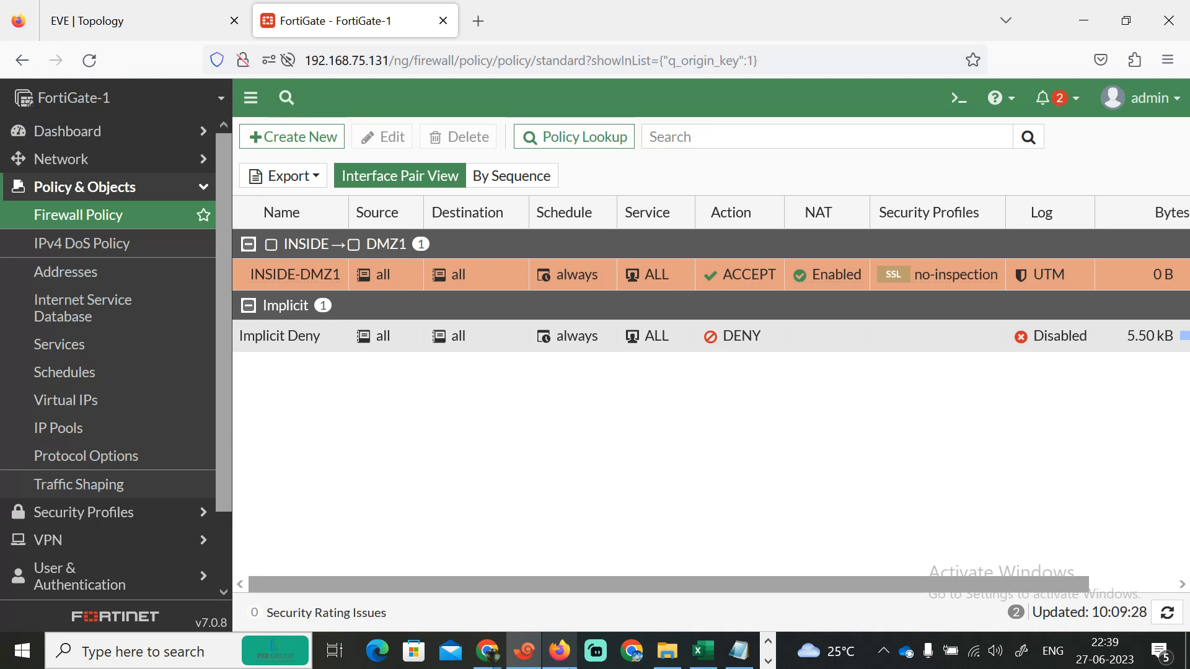
left_click(560, 650)
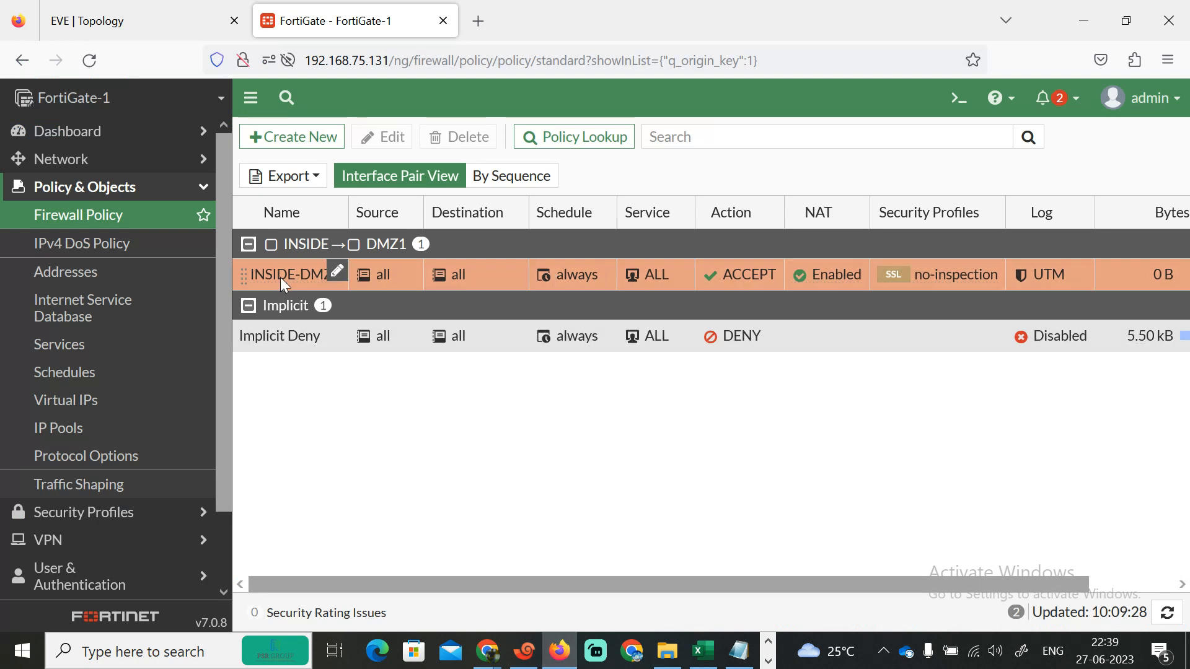
- Open the INSIDE-DMZ1 policy for editing and add DMZ2, INSIDE and OUTSIDE to its outgoing interfaces
left_click(382, 137)
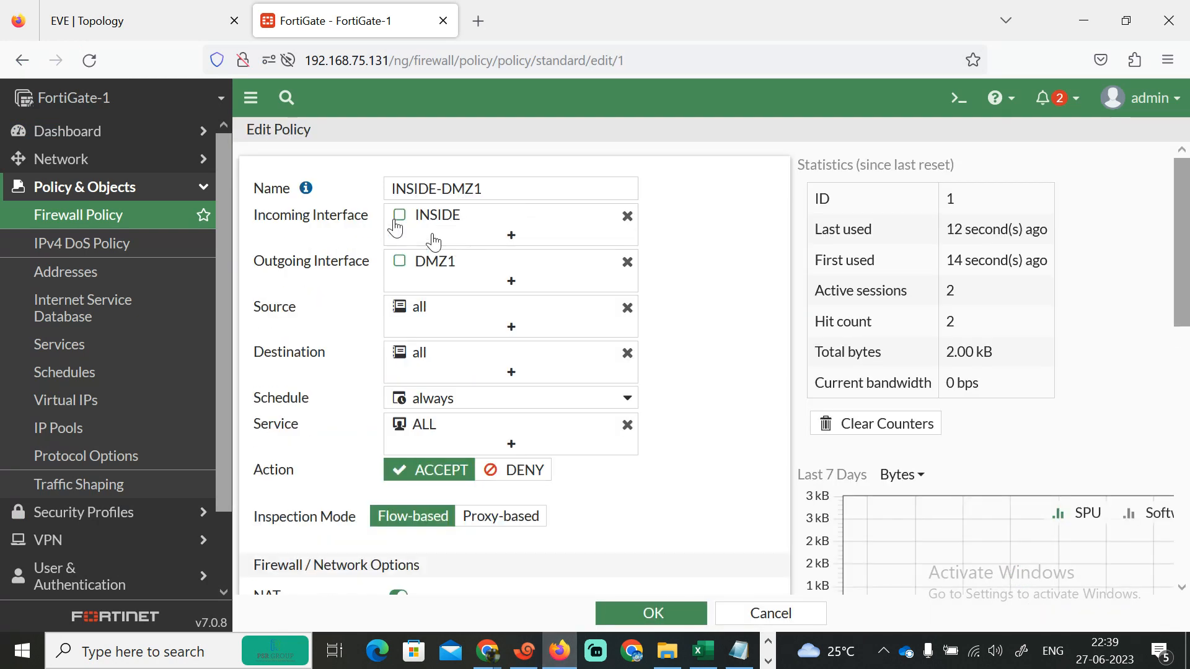
left_click(511, 282)
left_click(847, 249)
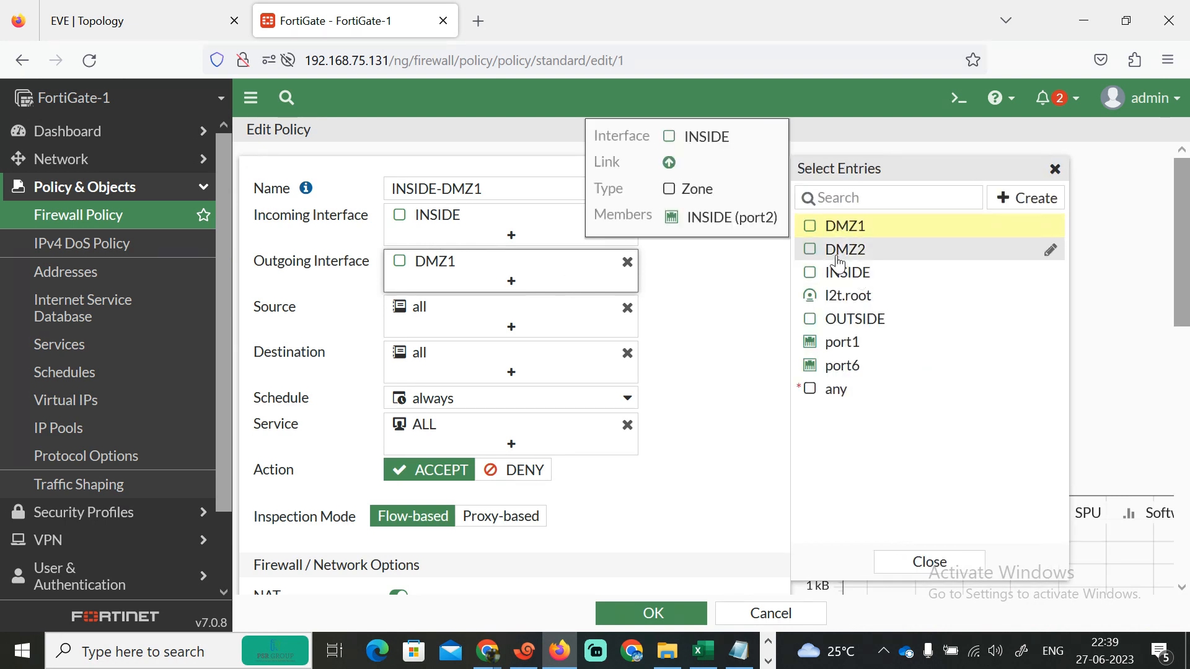
left_click(853, 273)
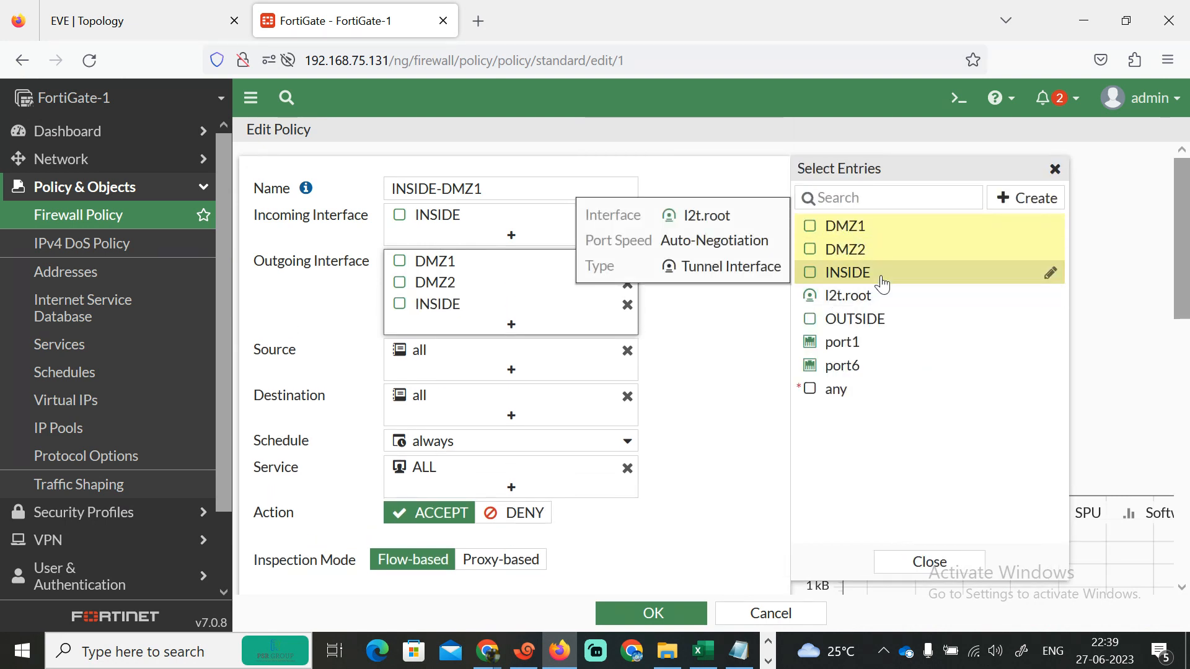
left_click(880, 322)
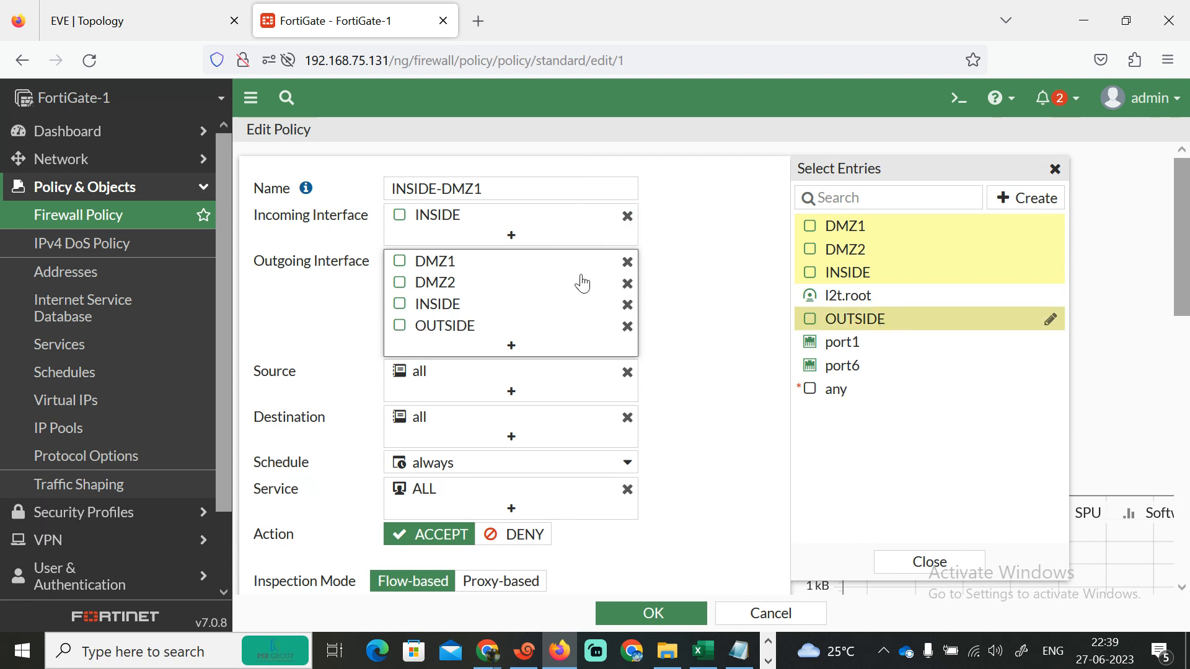
- Add DMZ1, DMZ2 and OUTSIDE to the policy's incoming interfaces and save the policy
left_click(545, 234)
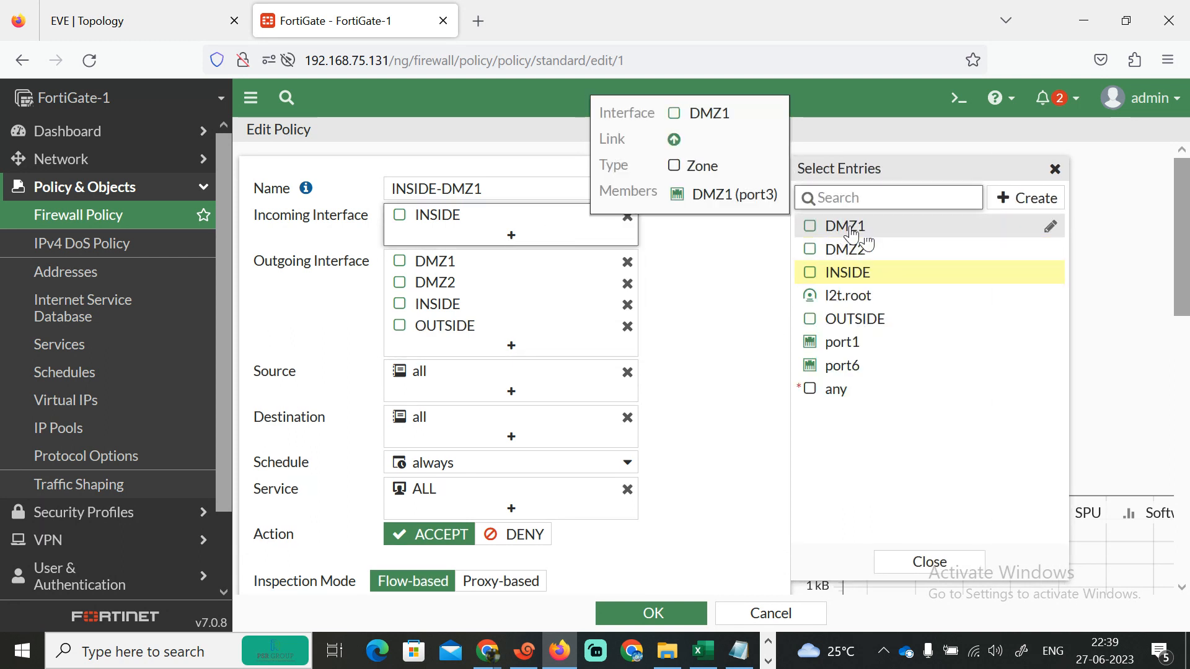
left_click(849, 239)
left_click(853, 251)
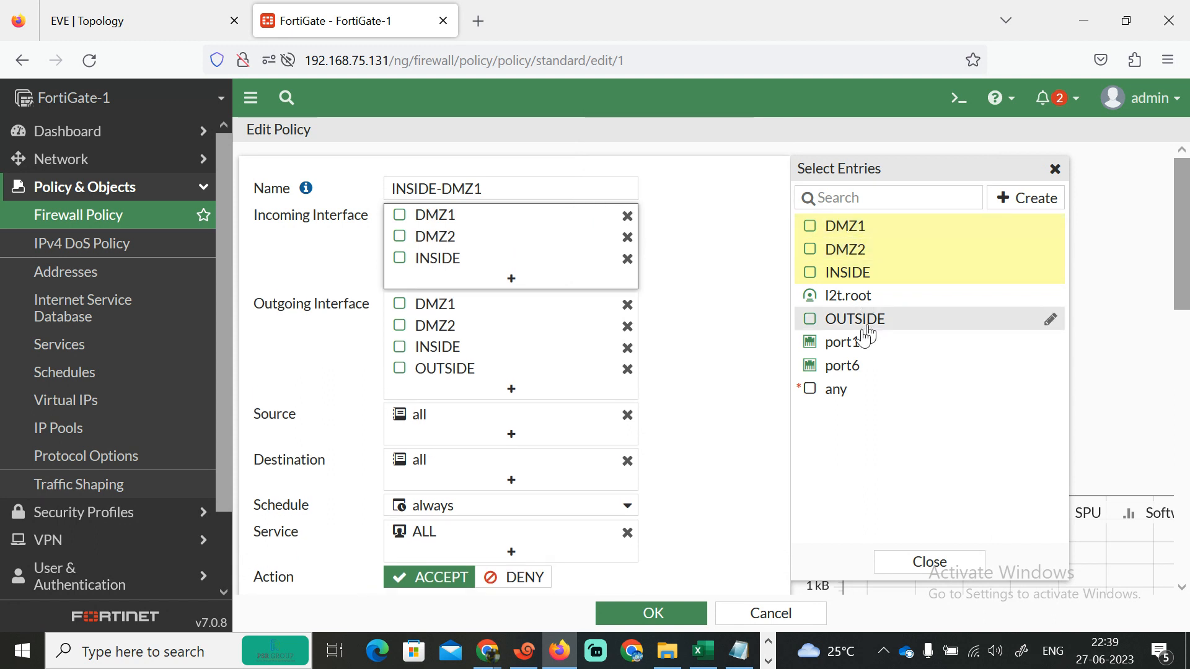
left_click(841, 321)
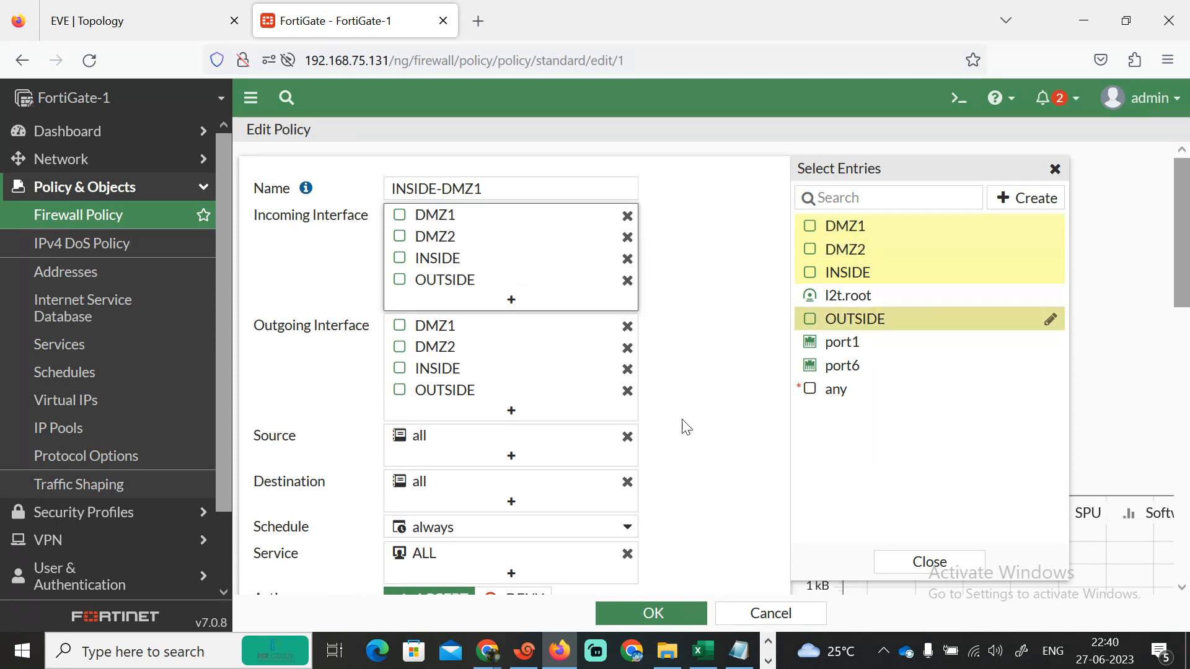
left_click(645, 608)
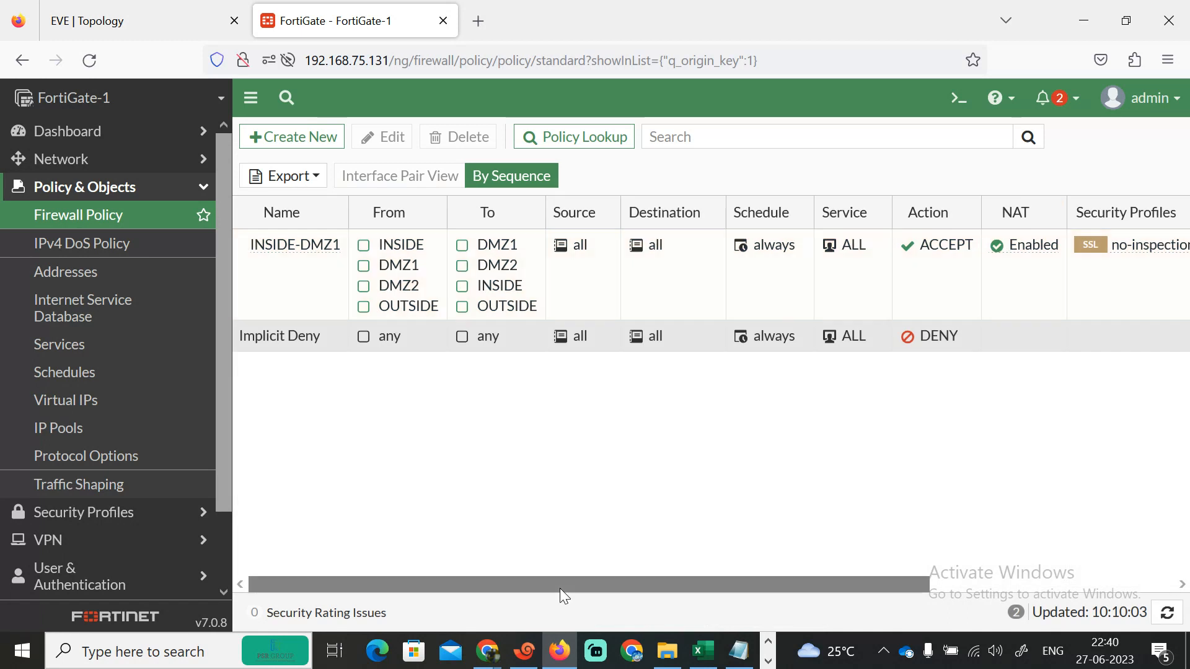
- Switch to R1, ping 192.168.2.2 again, and minimise the terminal
left_click(524, 662)
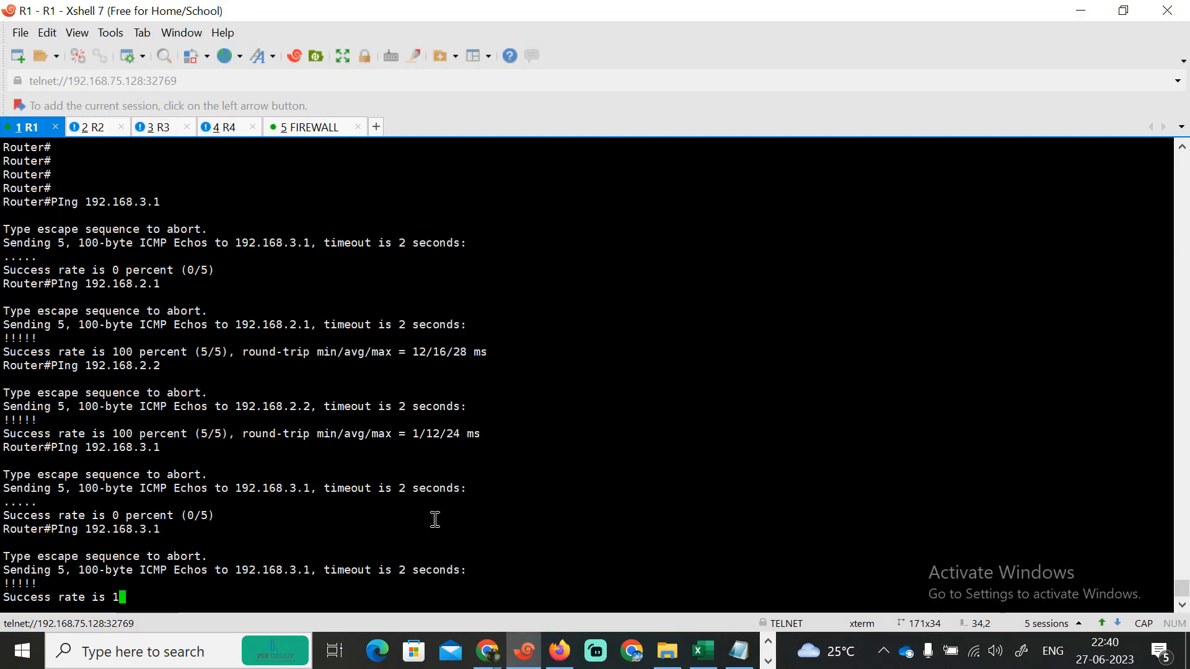
key("Up")
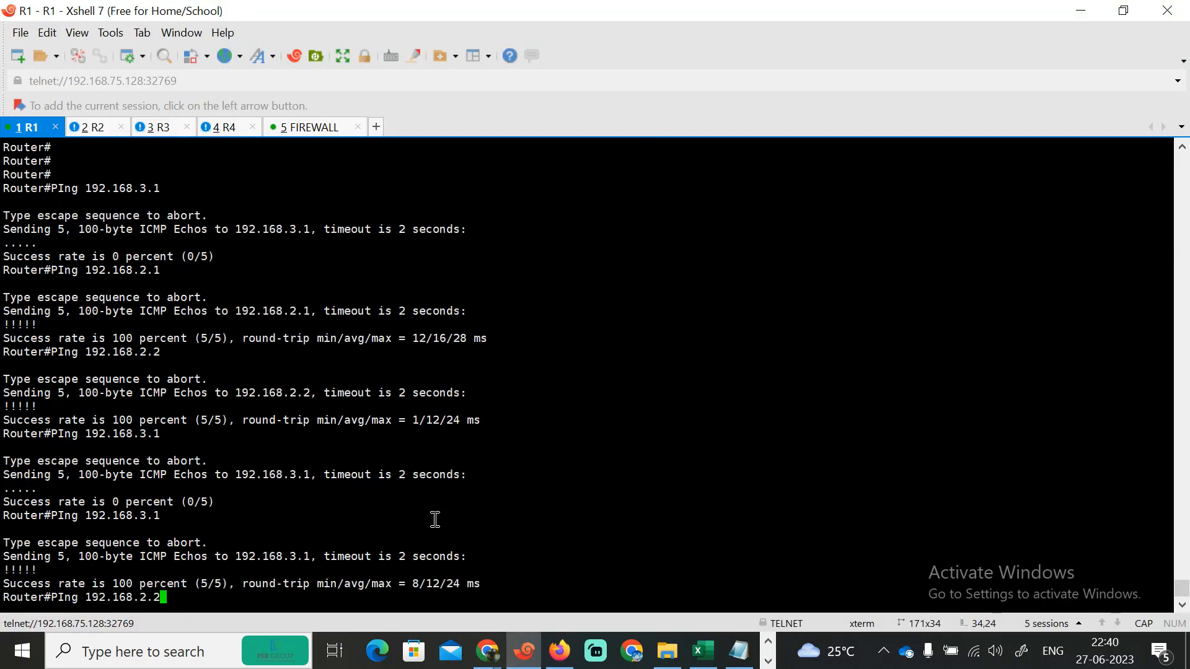
key("Return")
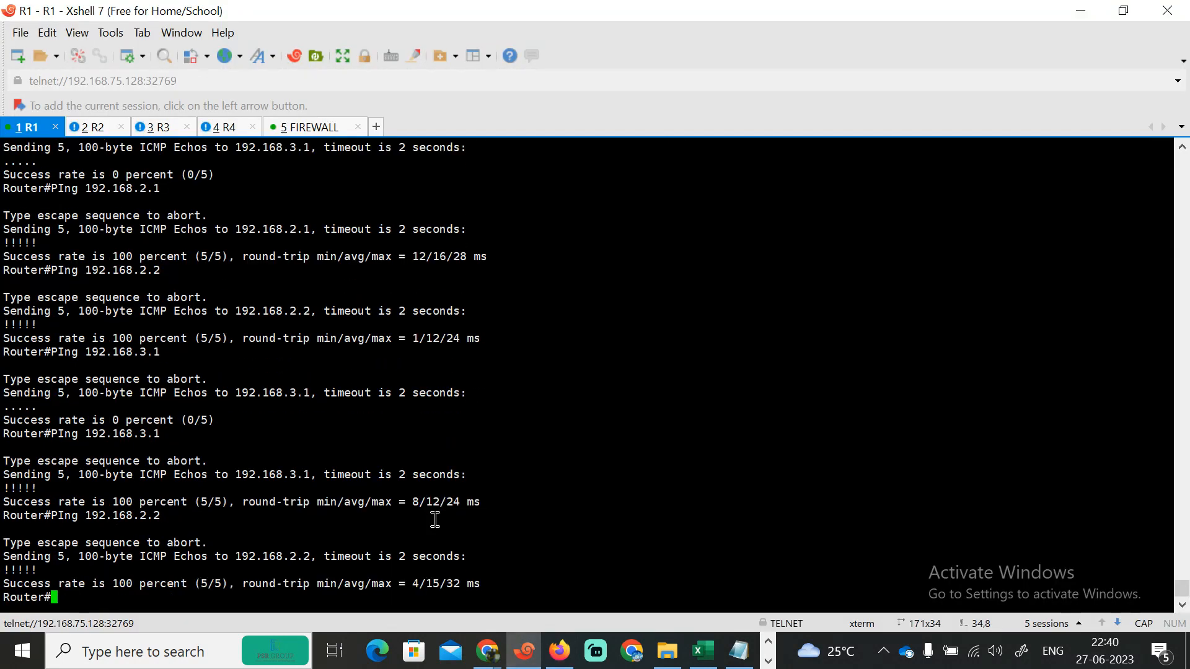
left_click(1081, 12)
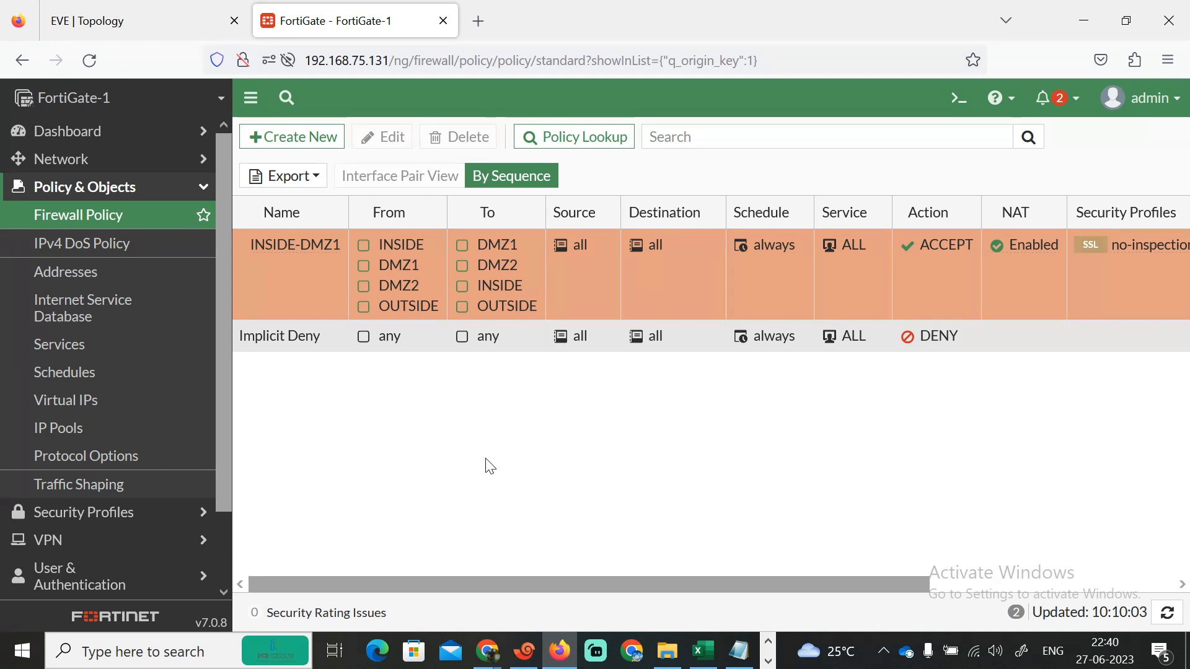
- Reopen the INSIDE-DMZ1 policy and reduce its incoming interfaces to DMZ1 only
double_click(321, 288)
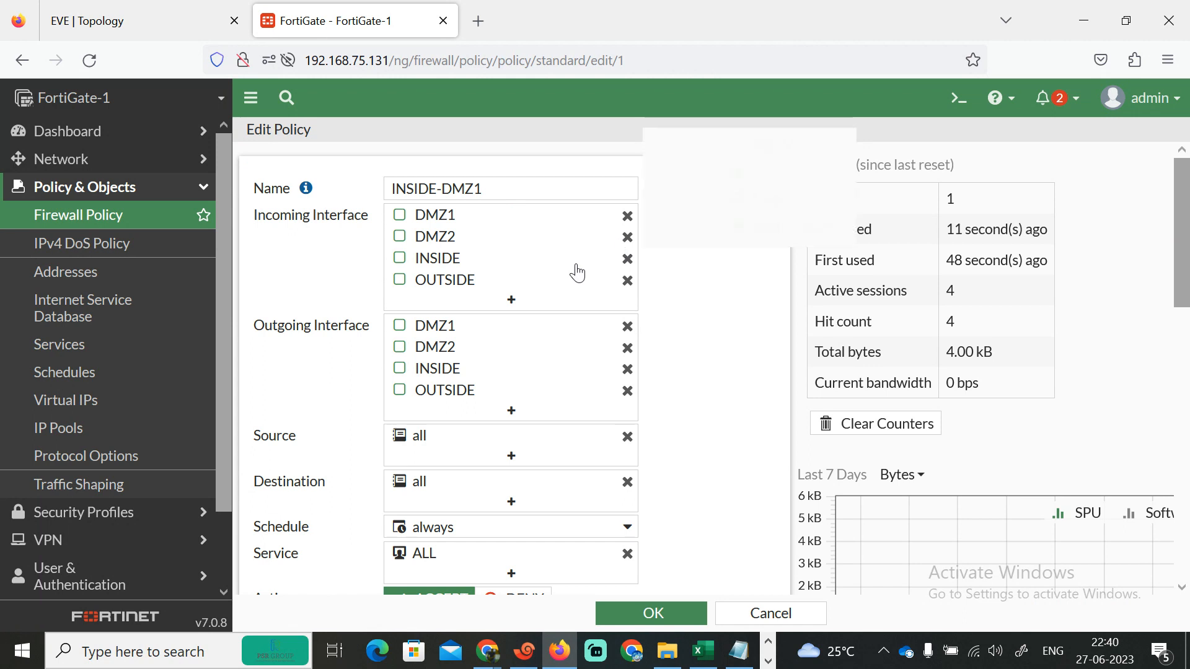
left_click(627, 236)
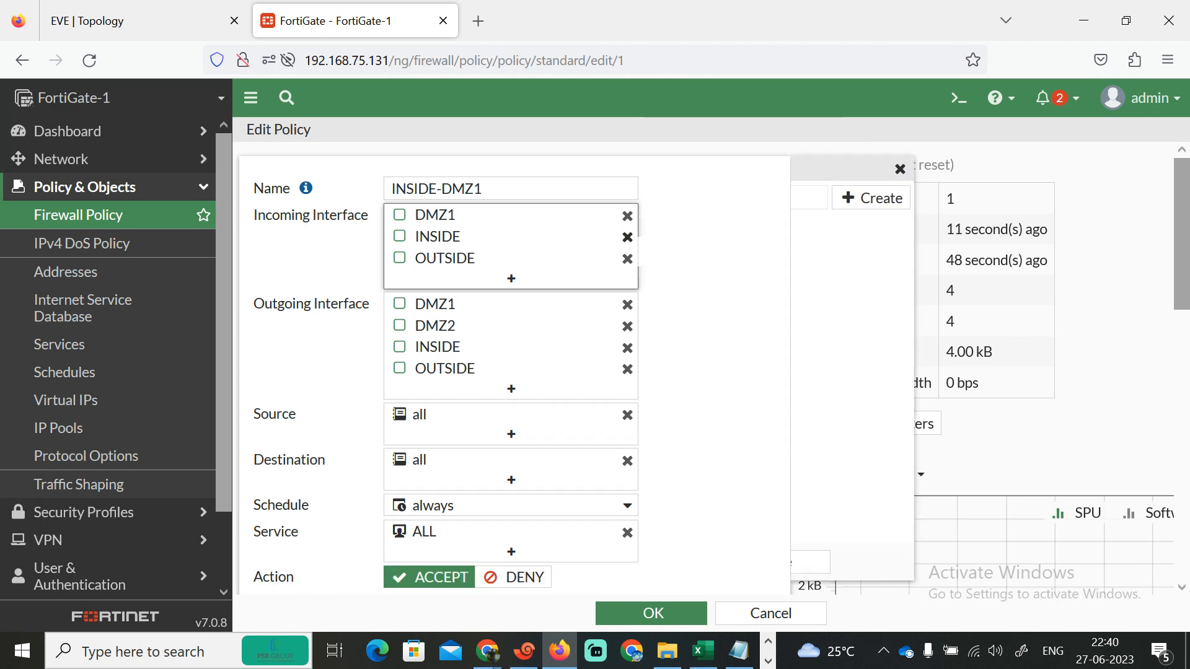
left_click(628, 240)
left_click(627, 245)
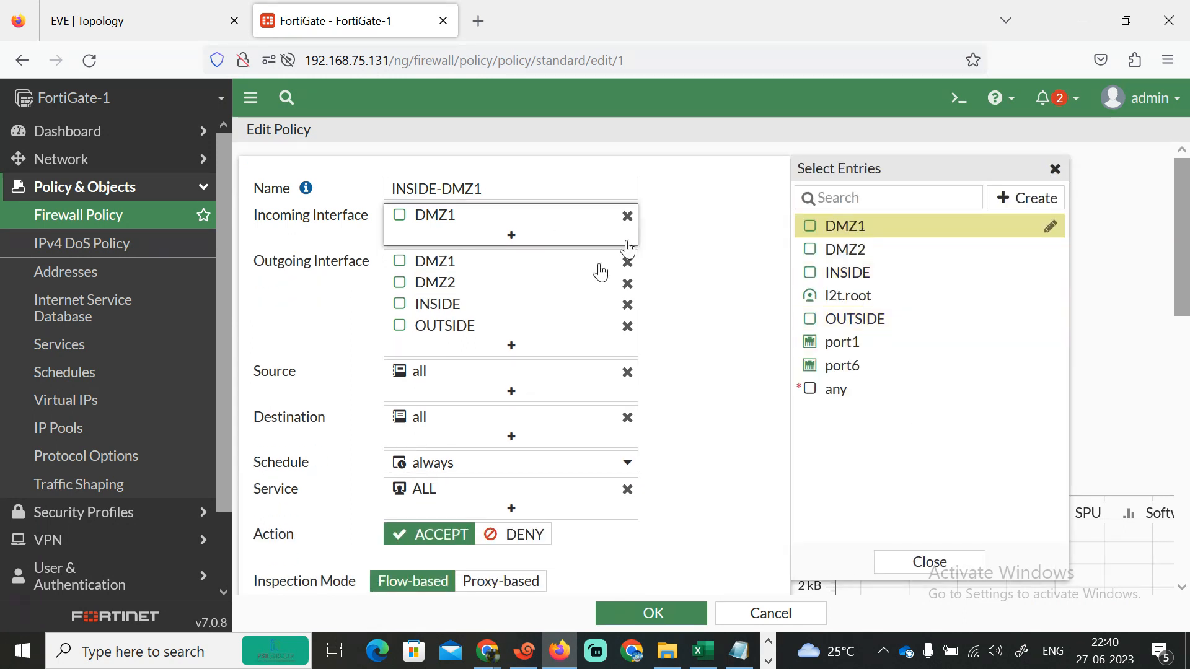
- Replace the policy's outgoing interfaces with INSIDE and OUTSIDE and save the policy
left_click(628, 266)
left_click(627, 284)
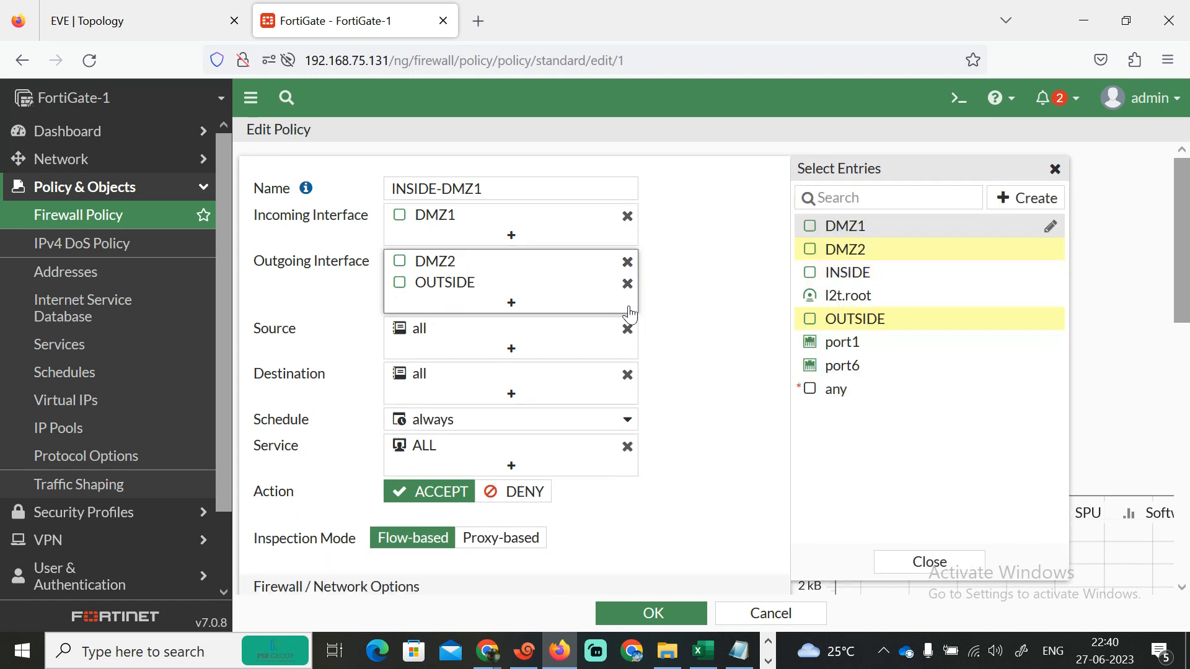
left_click(628, 284)
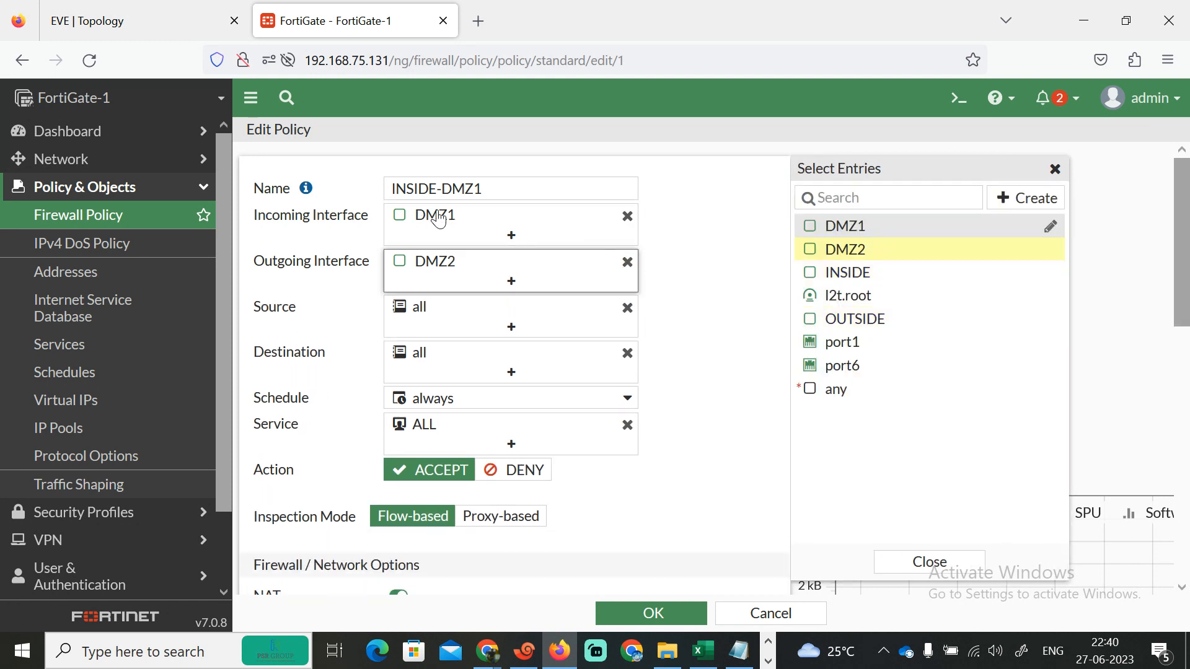
mouse_move(434, 223)
left_click(627, 262)
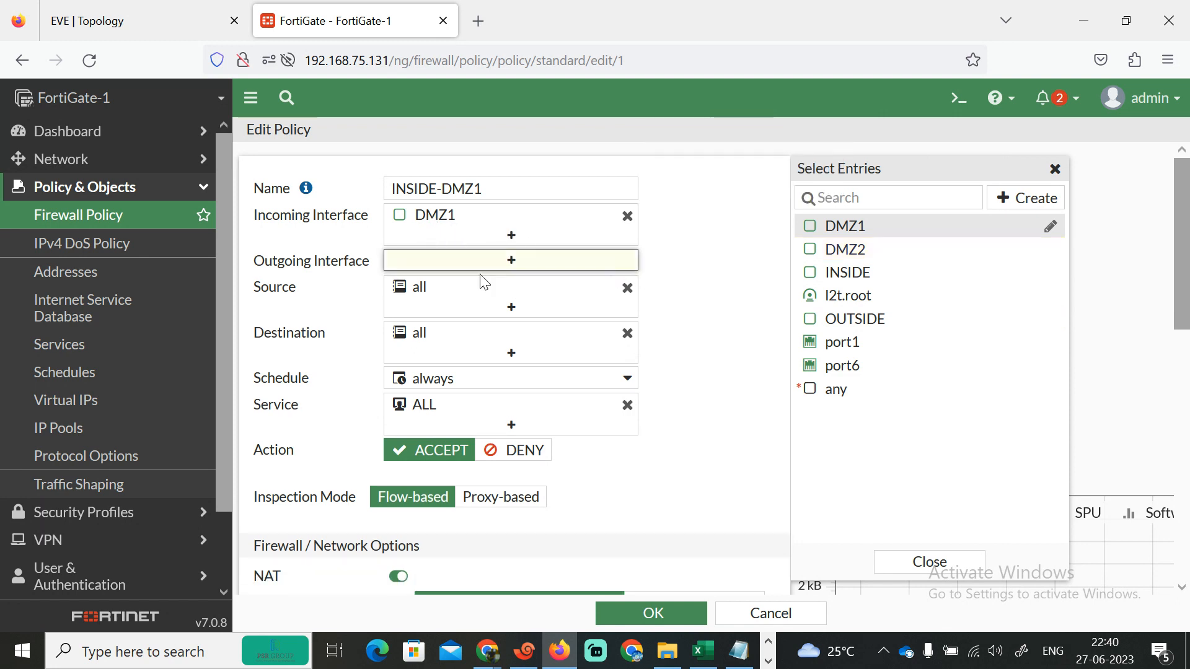
mouse_move(868, 255)
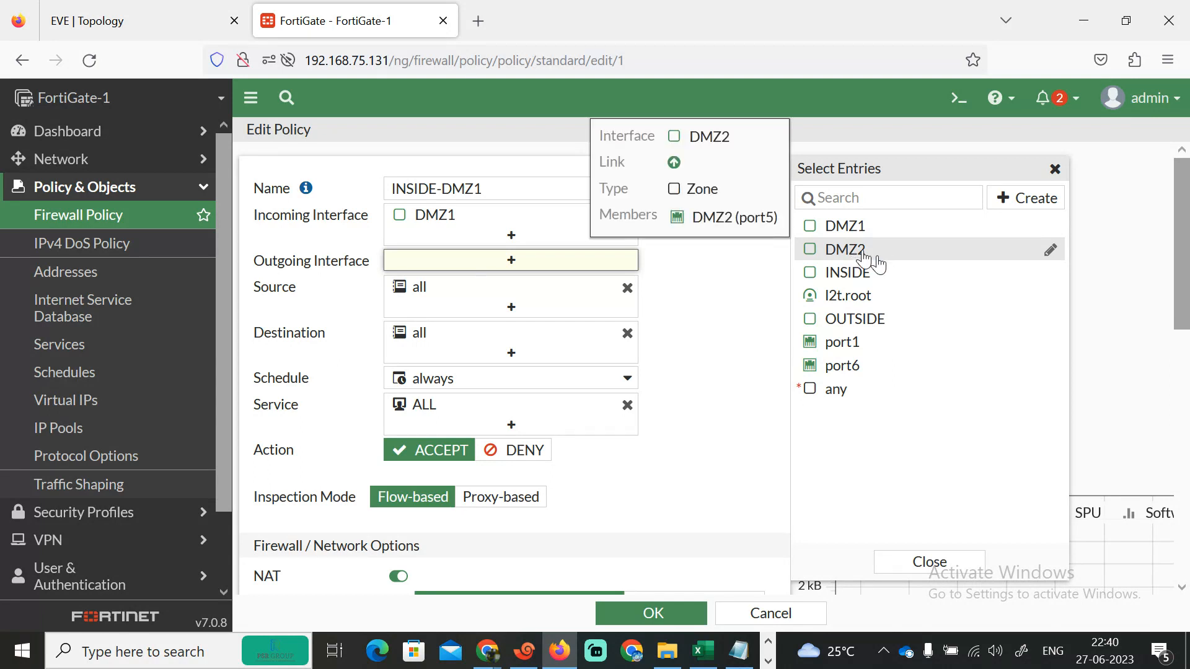
left_click(842, 273)
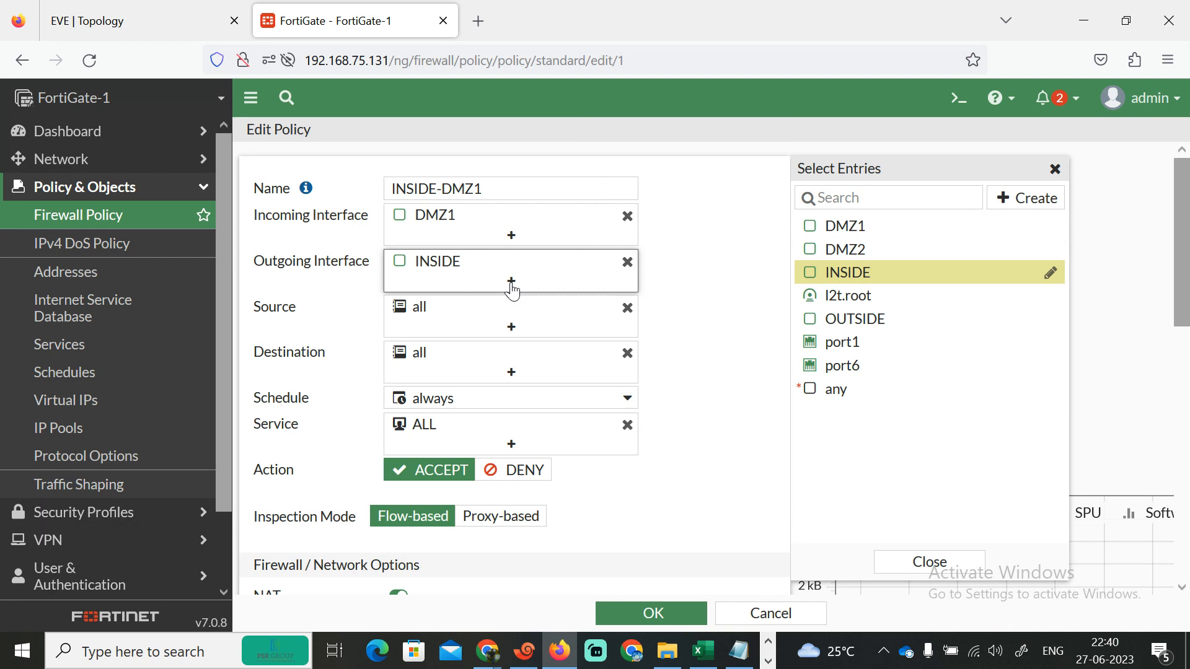
left_click(851, 320)
mouse_move(447, 286)
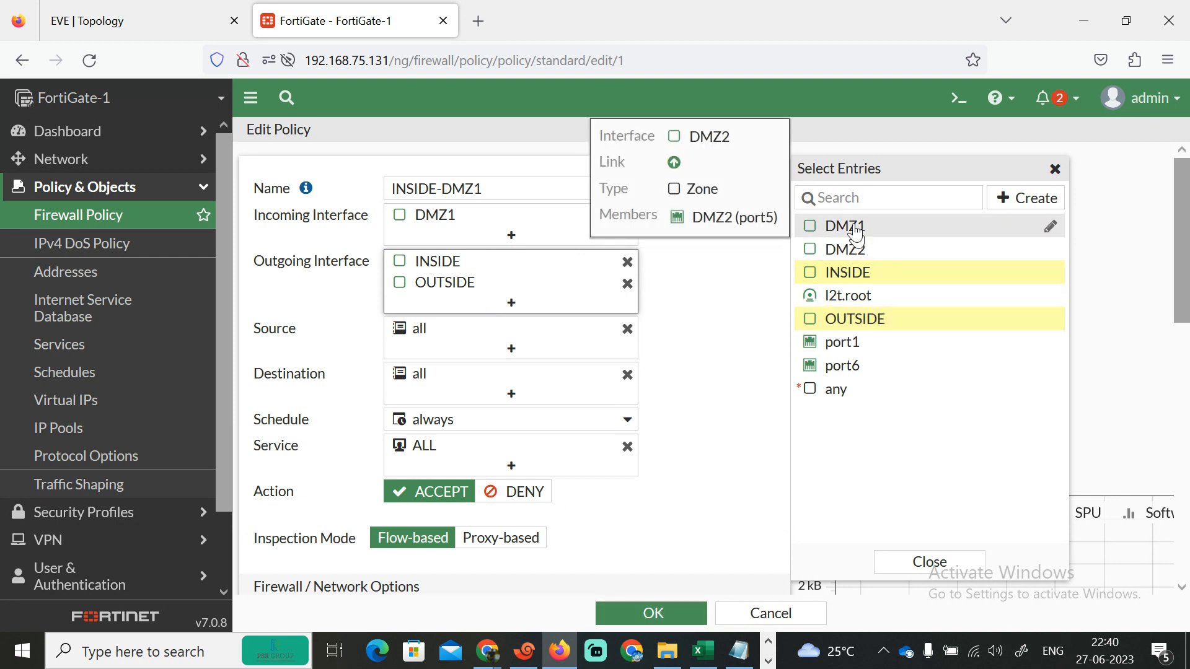
left_click(633, 613)
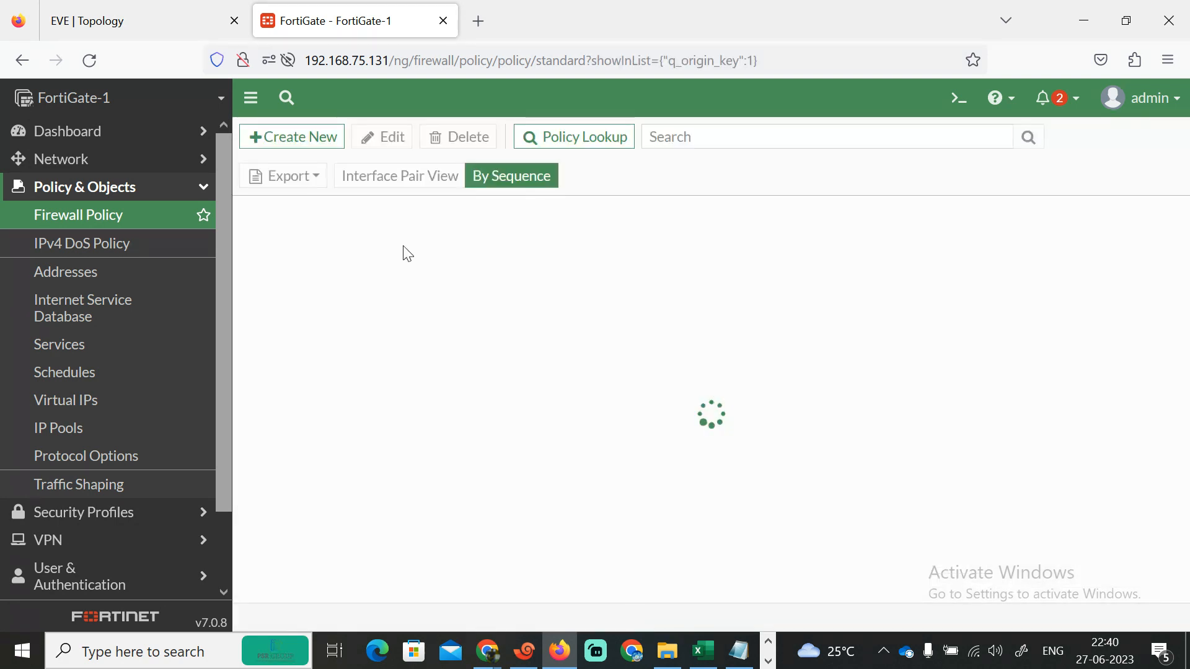
- Check the lab topology, ping 192.168.2.1 from R1, and return to the browser
left_click(180, 15)
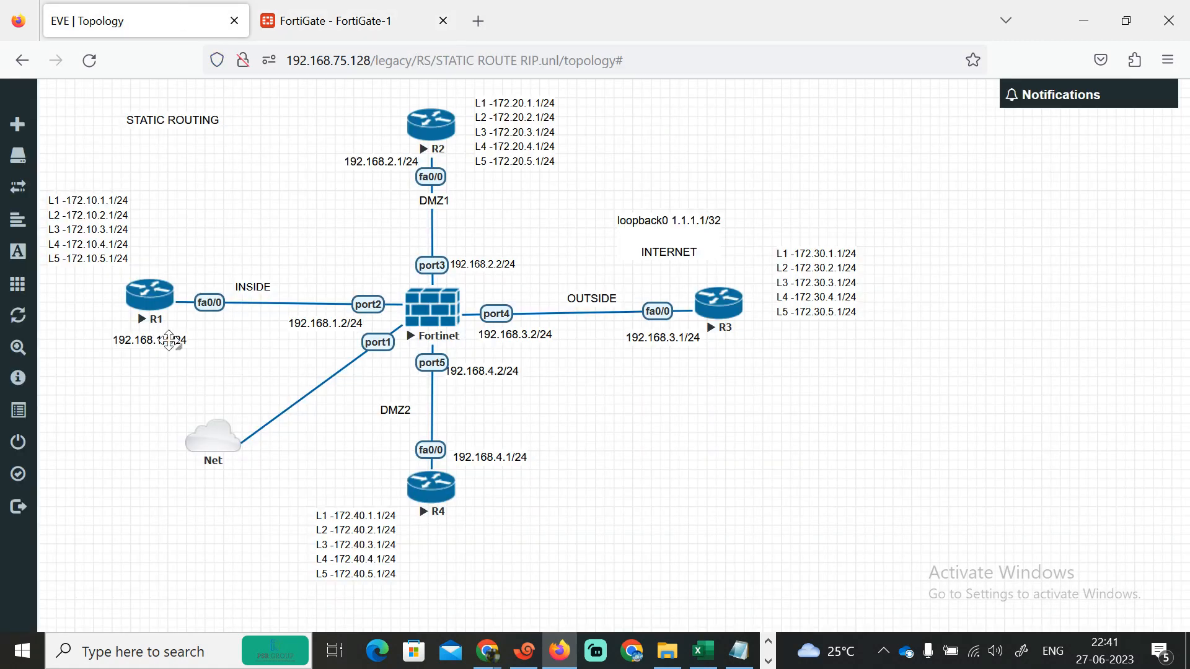
left_click(530, 665)
key("Up")
key("BackSpace")
key("BackSpace")
type(".1")
key("Return")
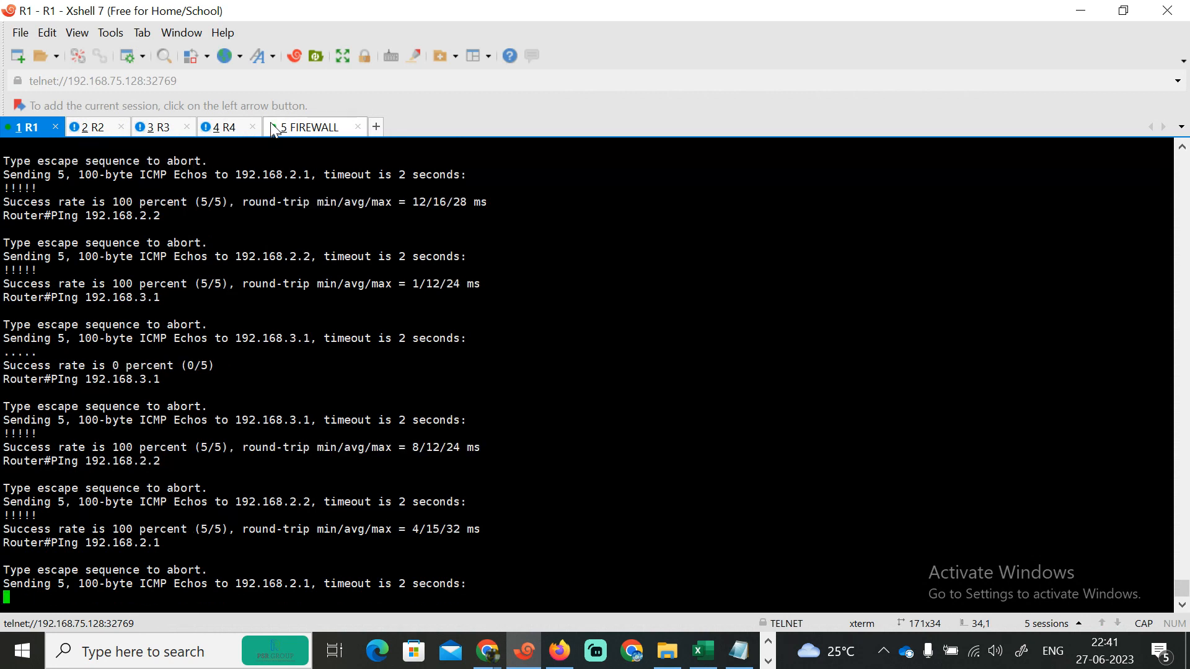
key("alt+Tab")
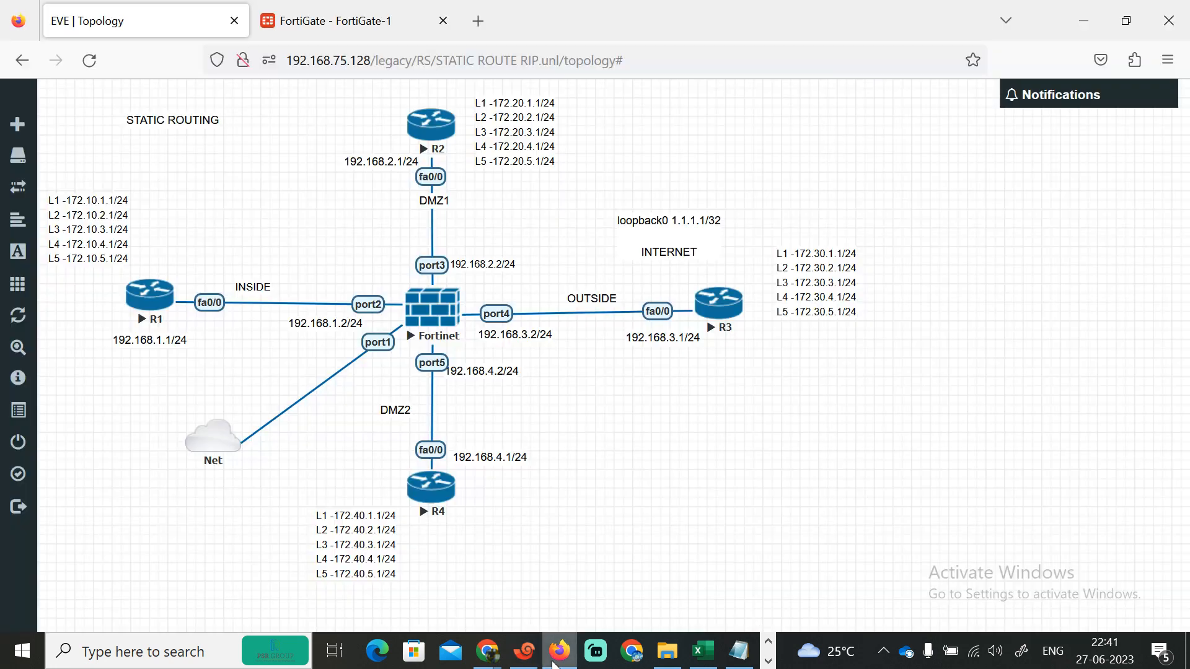
- Reopen the INSIDE-DMZ1 policy and set its incoming interfaces to INSIDE and OUTSIDE
left_click(335, 21)
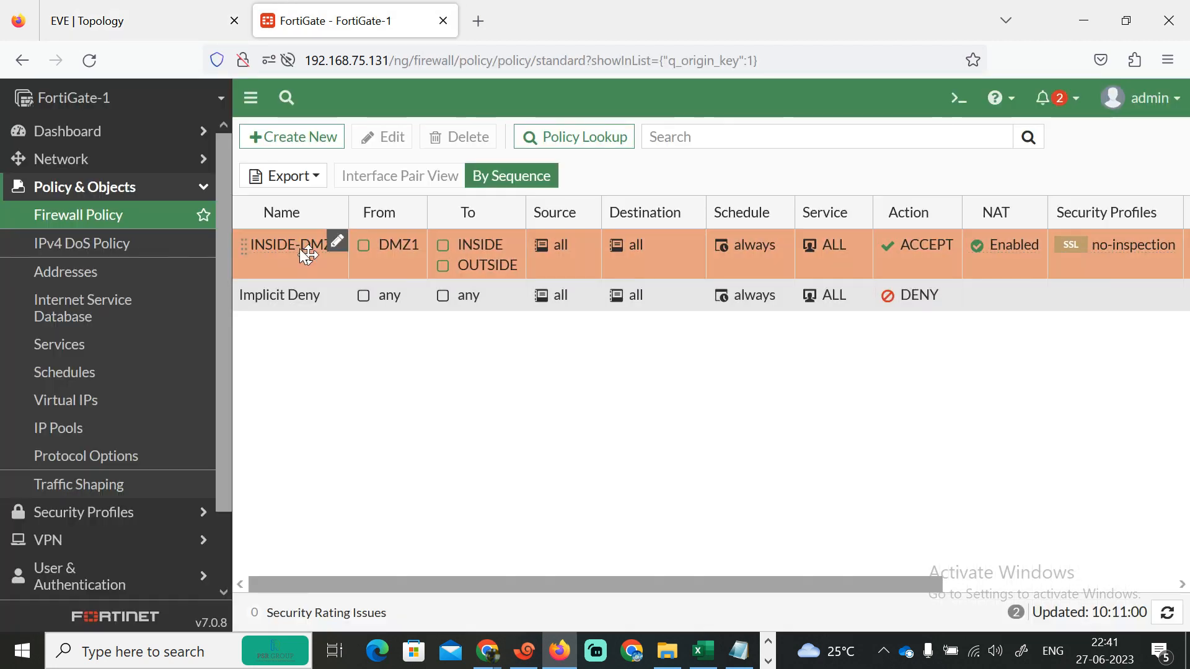
double_click(299, 248)
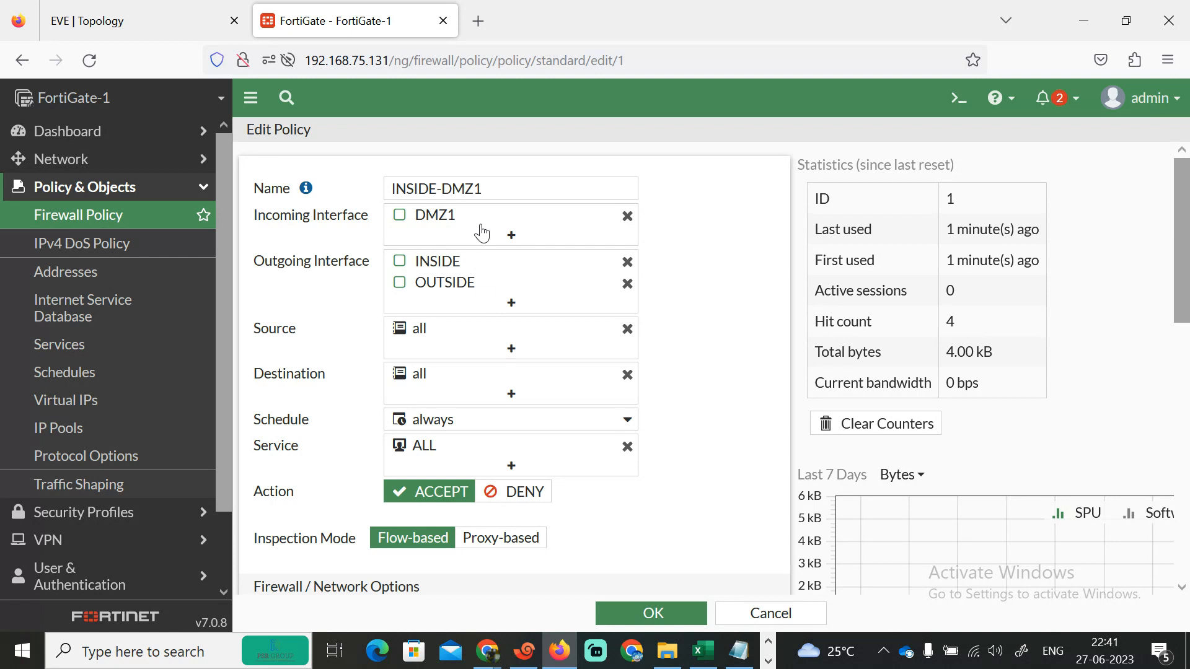
mouse_move(474, 298)
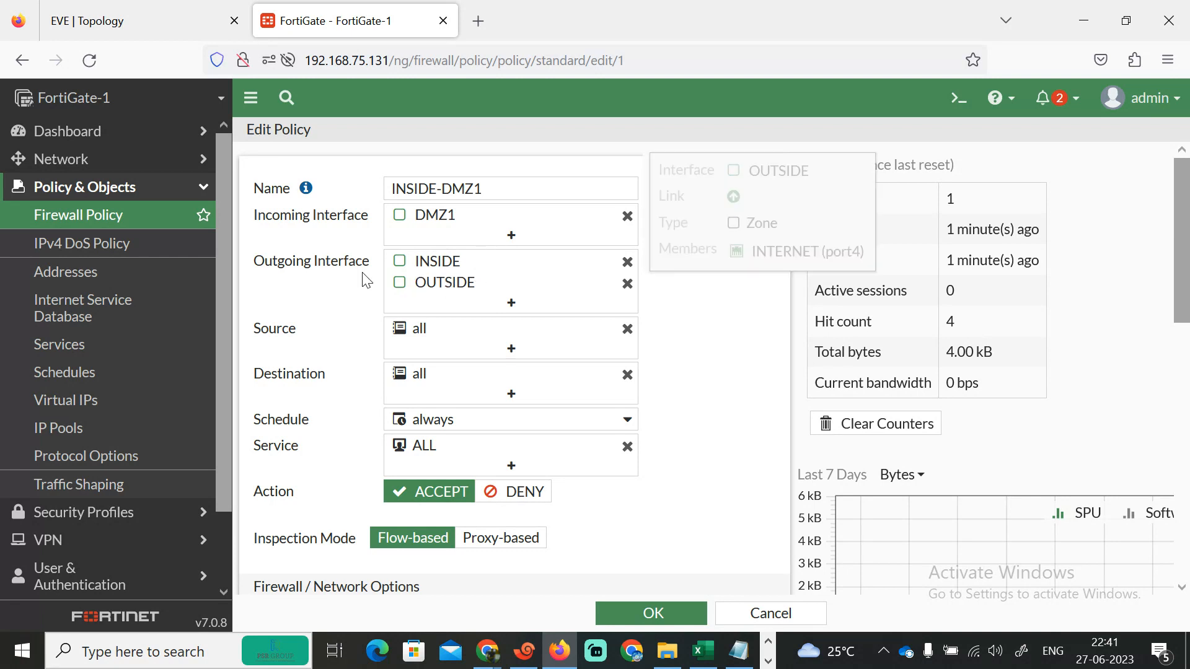
left_click(628, 217)
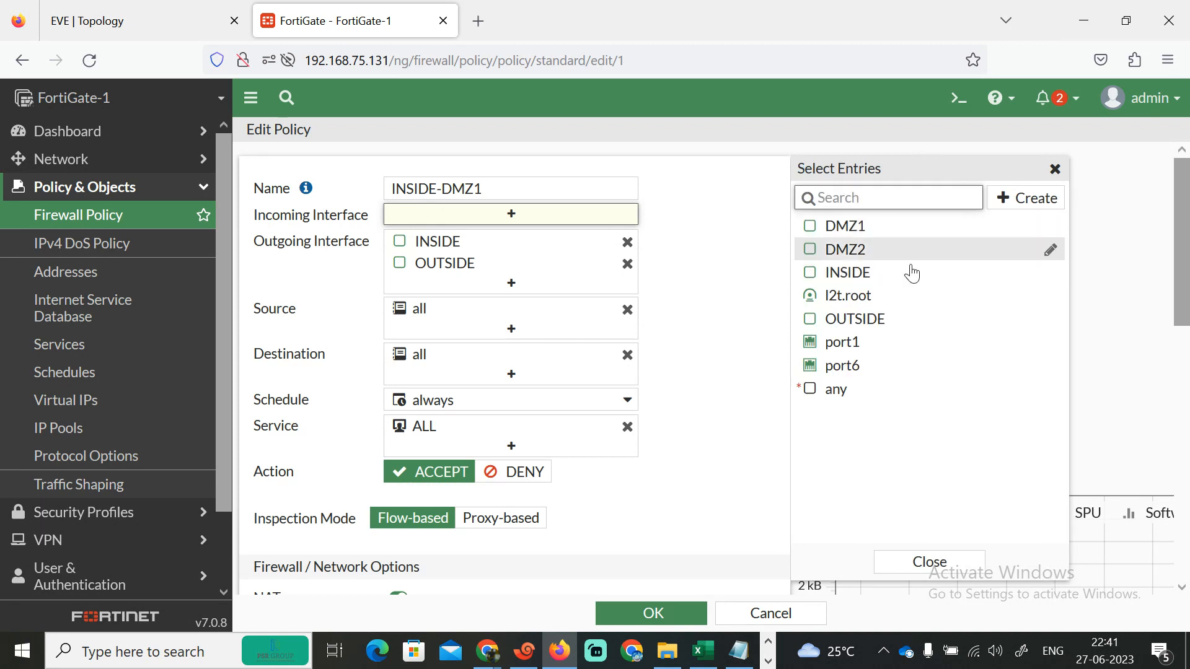
left_click(886, 276)
left_click(876, 327)
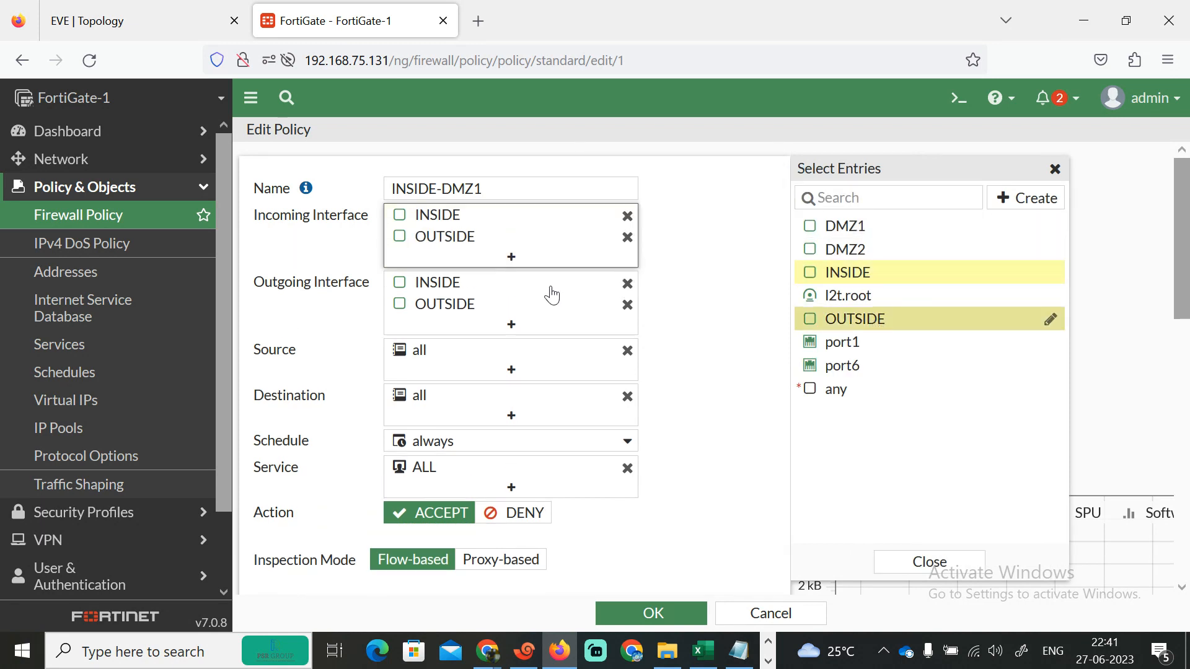
- Set the policy's outgoing interface to DMZ1 only and save the policy
left_click(628, 283)
left_click(628, 285)
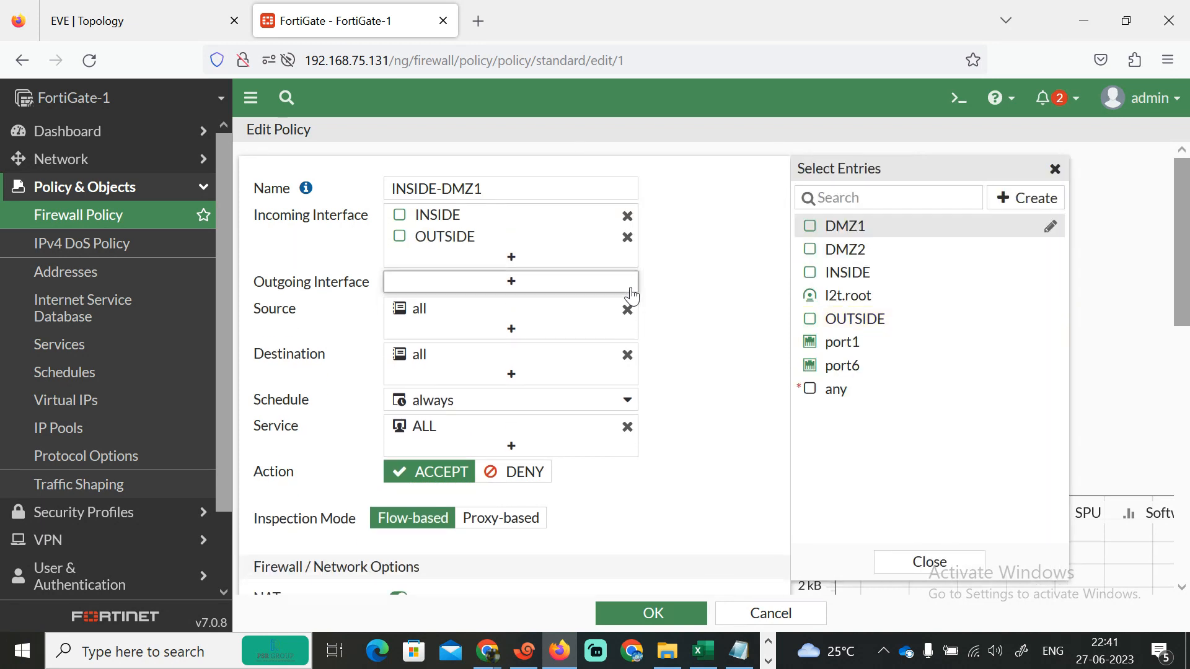
left_click(830, 229)
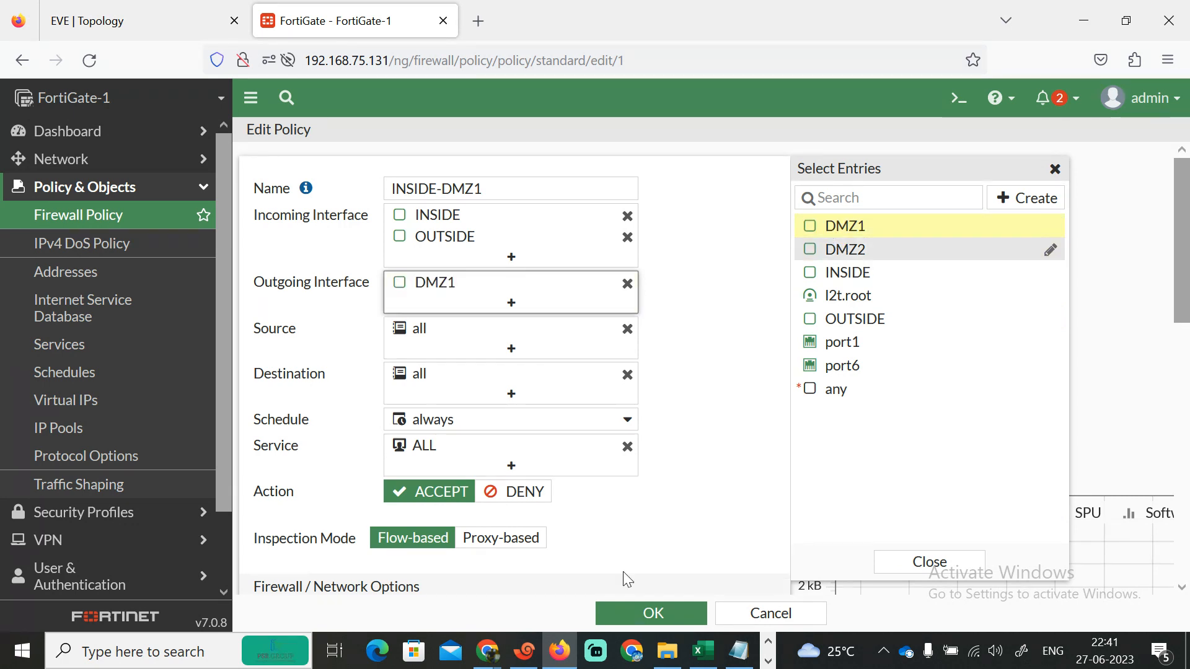
left_click(639, 613)
- Switch to R1 and ping 192.168.2.1 again
key("alt+Tab")
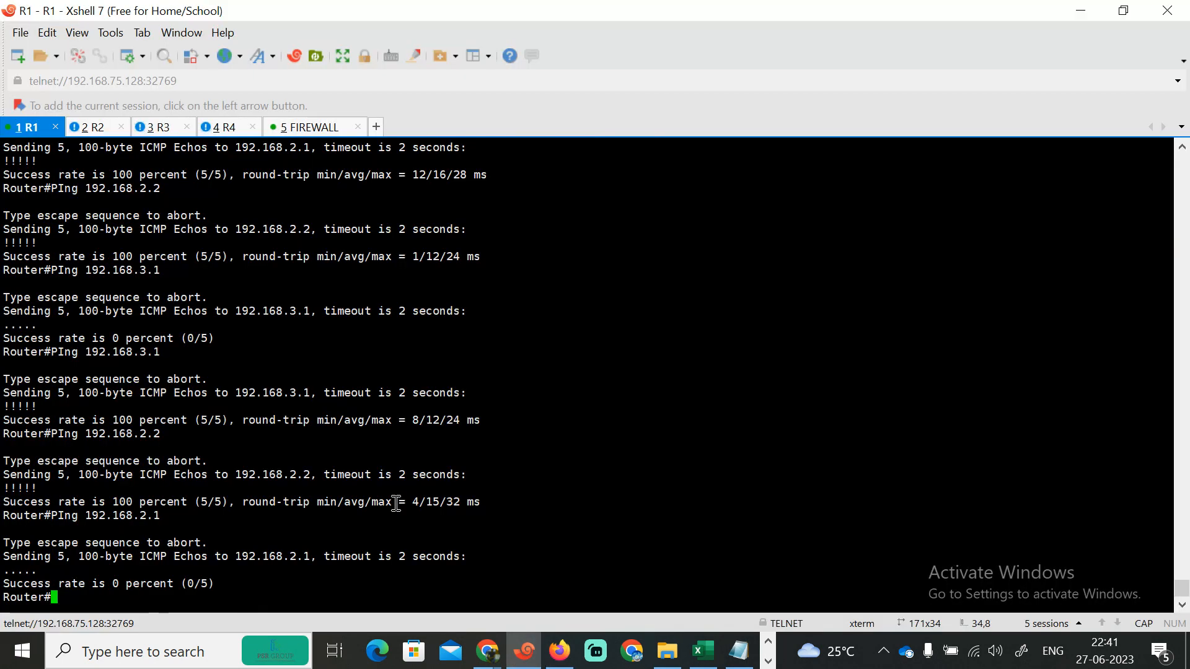
key("Up")
key("Return")
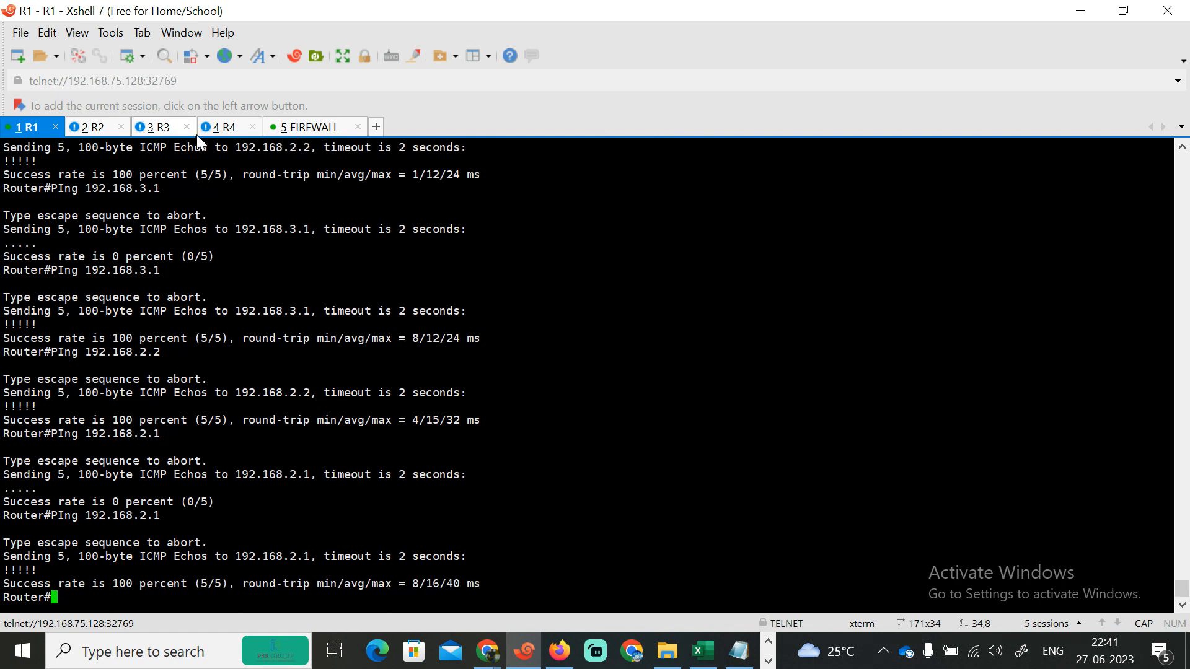
- Switch to the R3 session and ping 192.168.2.1
left_click(162, 130)
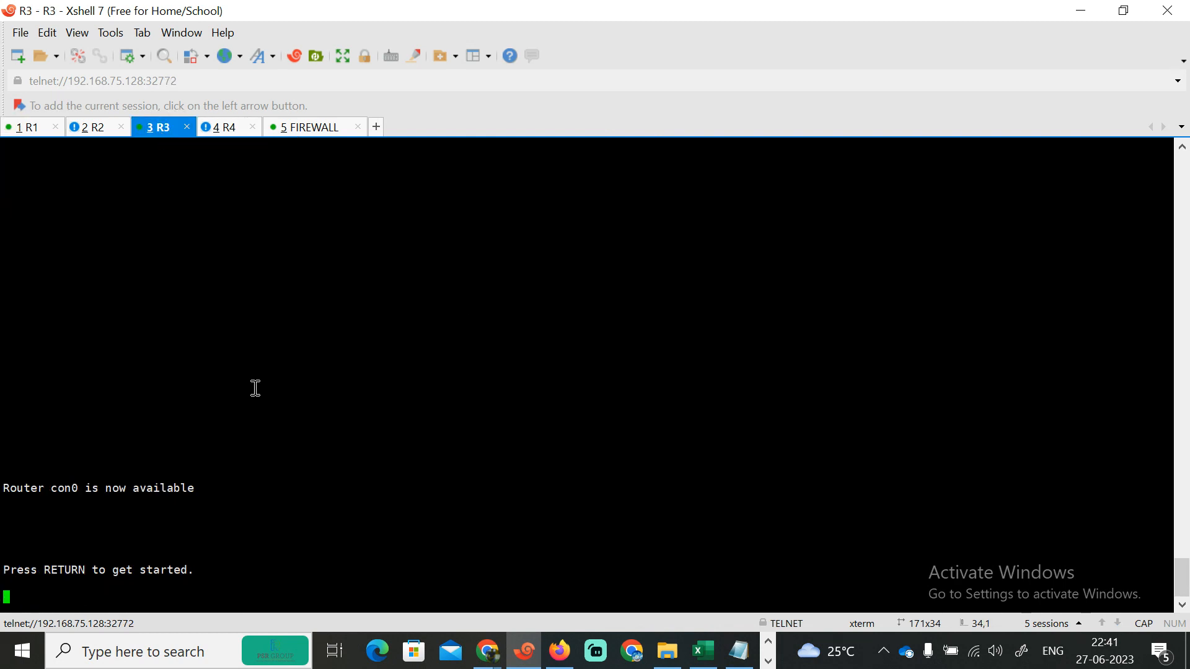
key("Return")
key("Return")
key("Return")
key("Return")
key("Return")
key("Return")
type("PI")
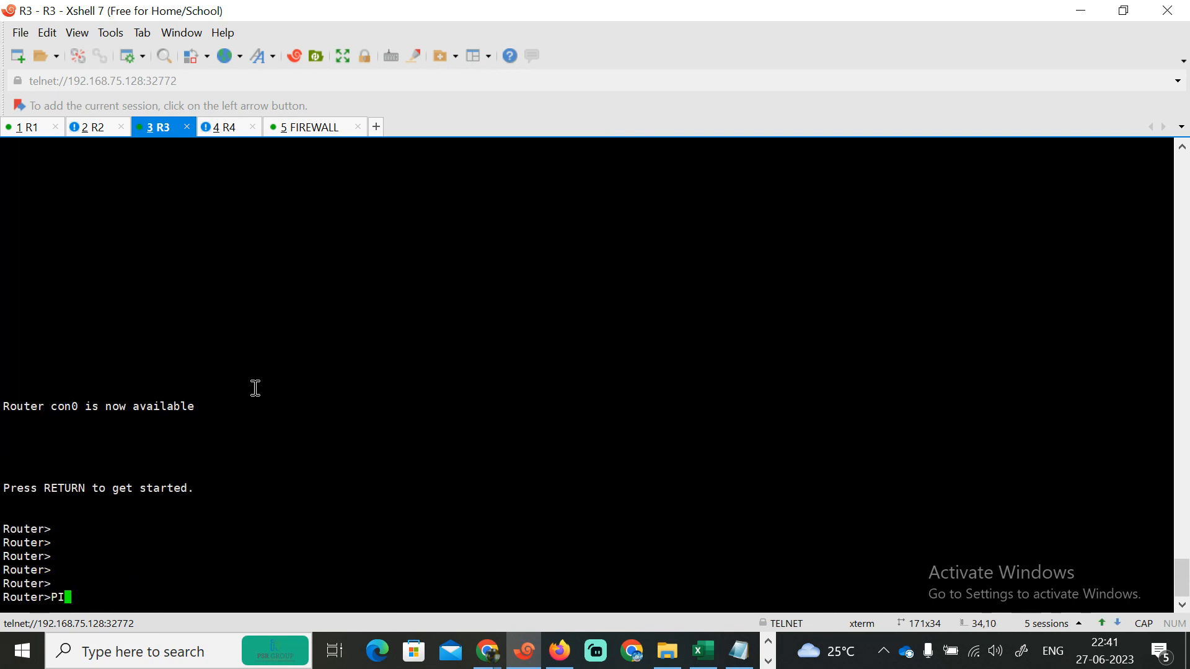
key("Tab")
type("192.168.2.1")
key("Return")
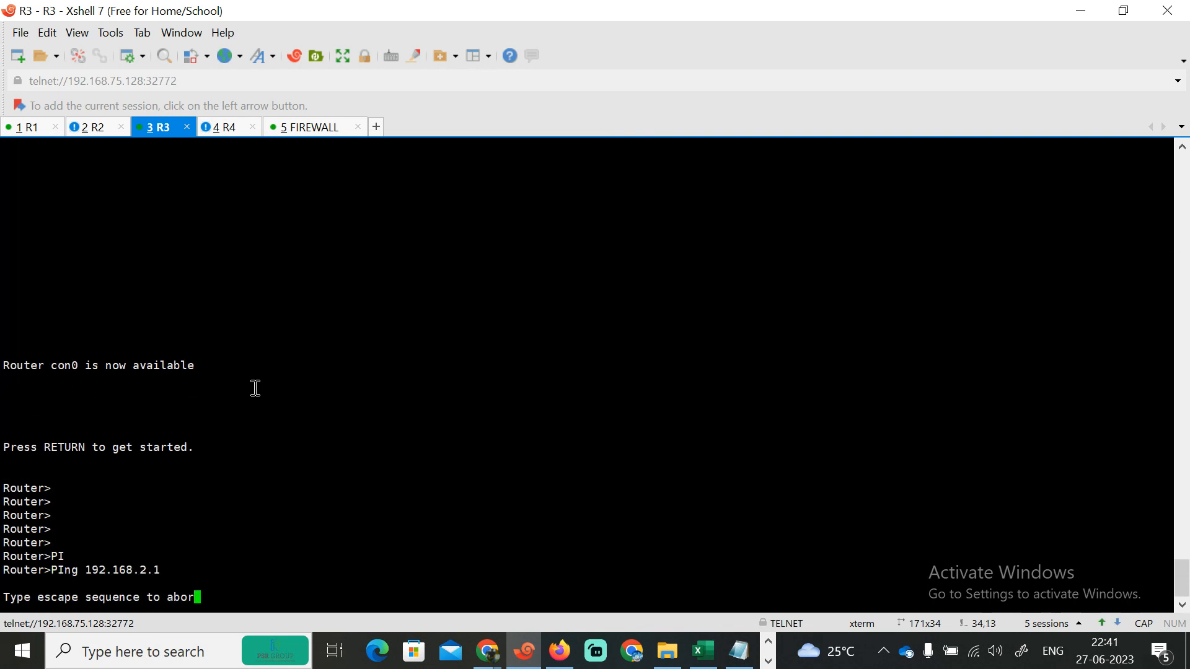
- Switch to the R4 session and ping 192.168.2.1
left_click(238, 128)
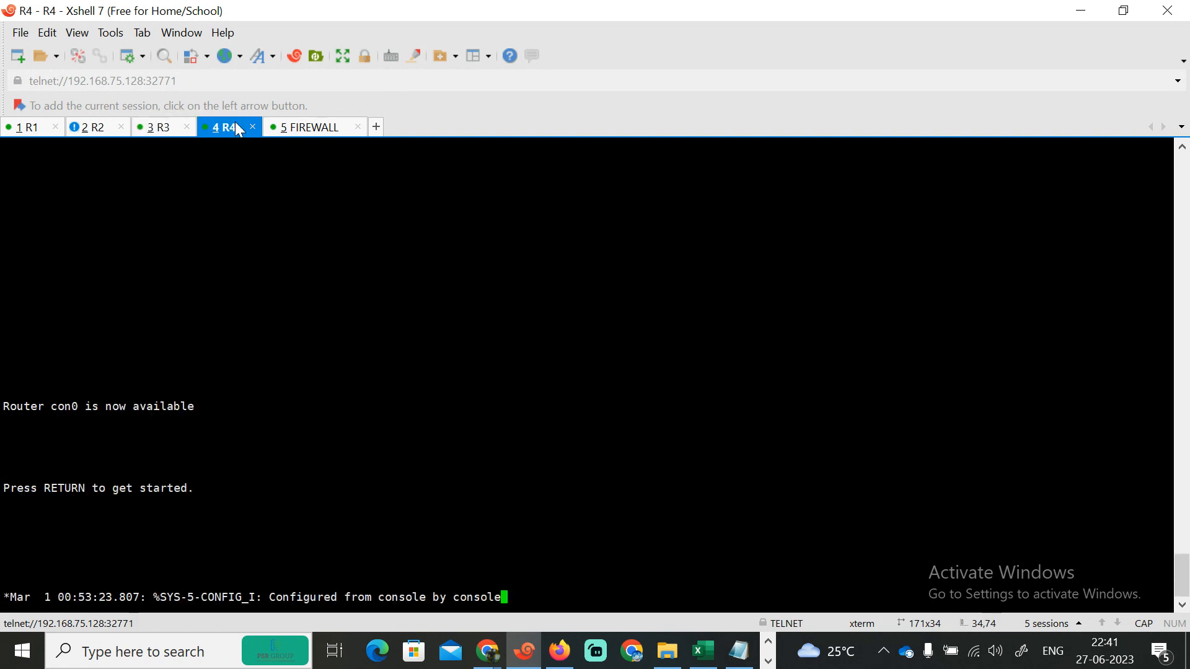
key("Return")
key("Return")
key("Return")
key("Return")
key("Return")
key("Return")
key("Return")
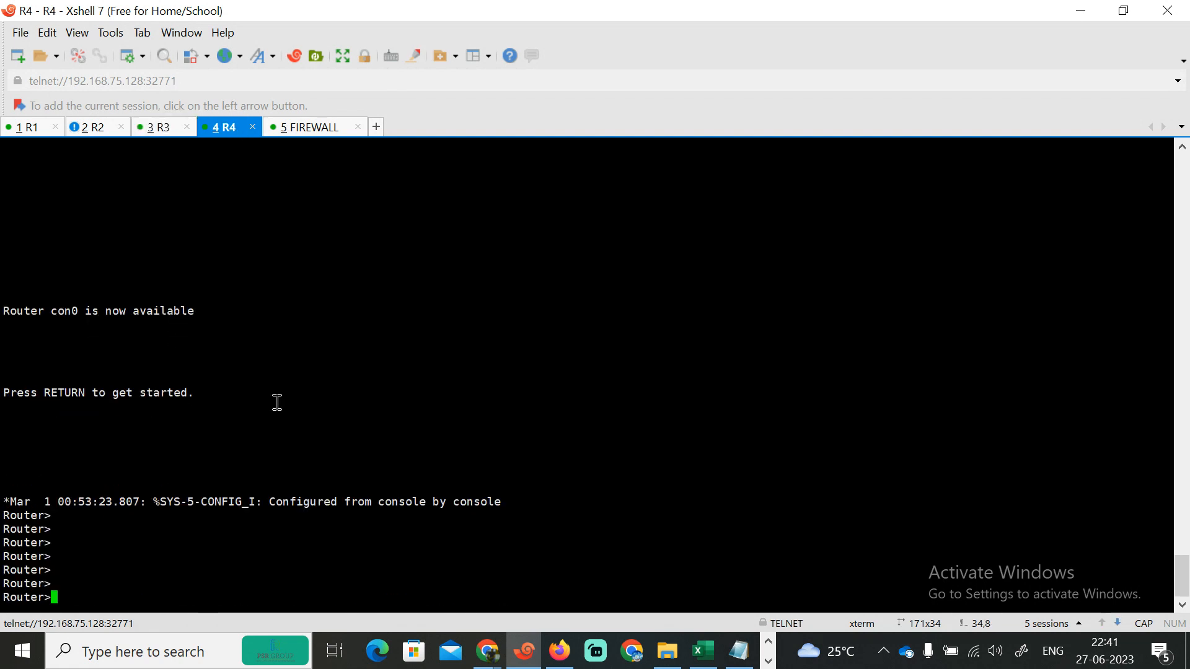
type("PI")
key("Tab")
type("192.168,")
key("BackSpace")
type(".2.1")
key("Return")
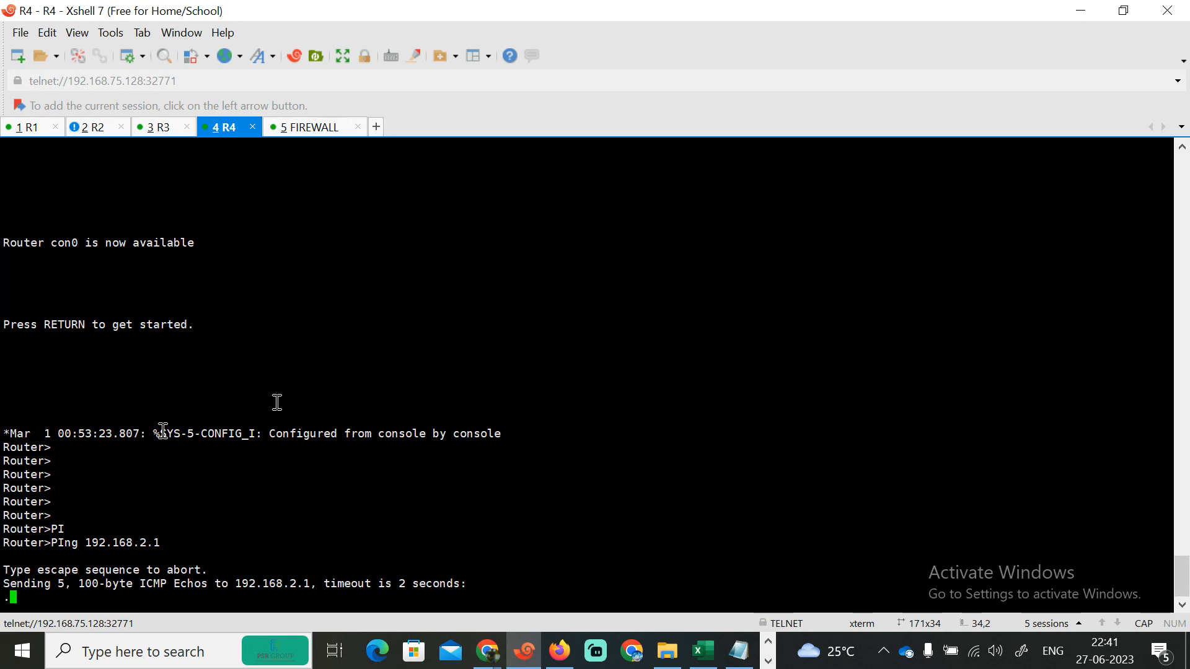
left_click(286, 132)
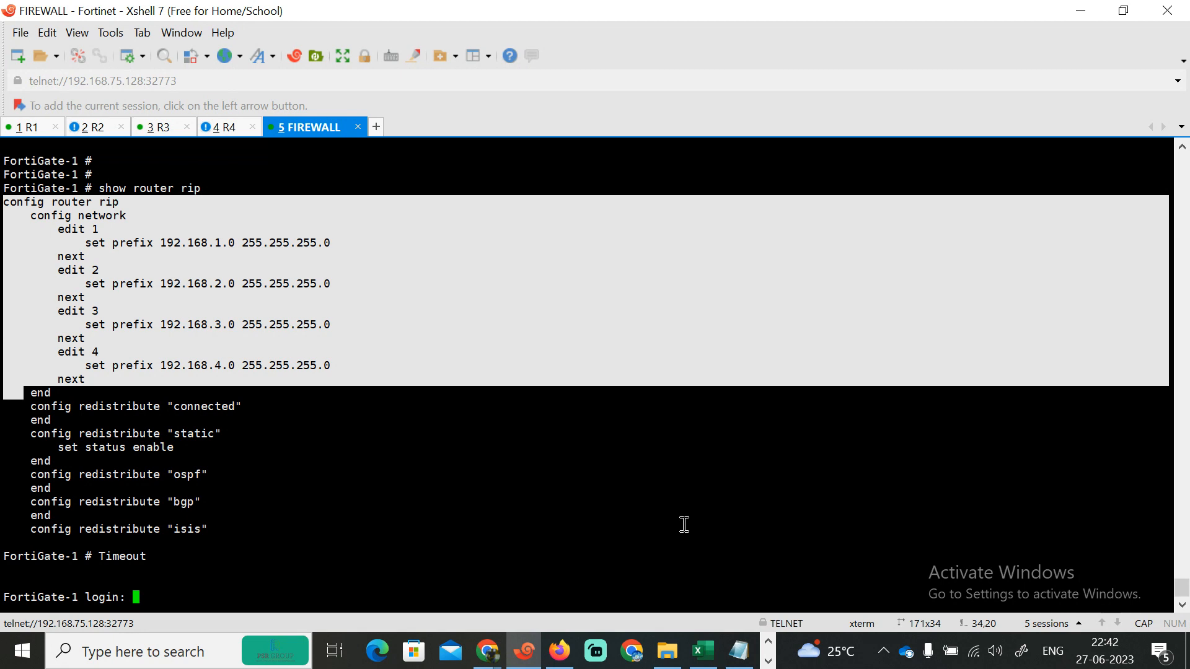
left_click(560, 649)
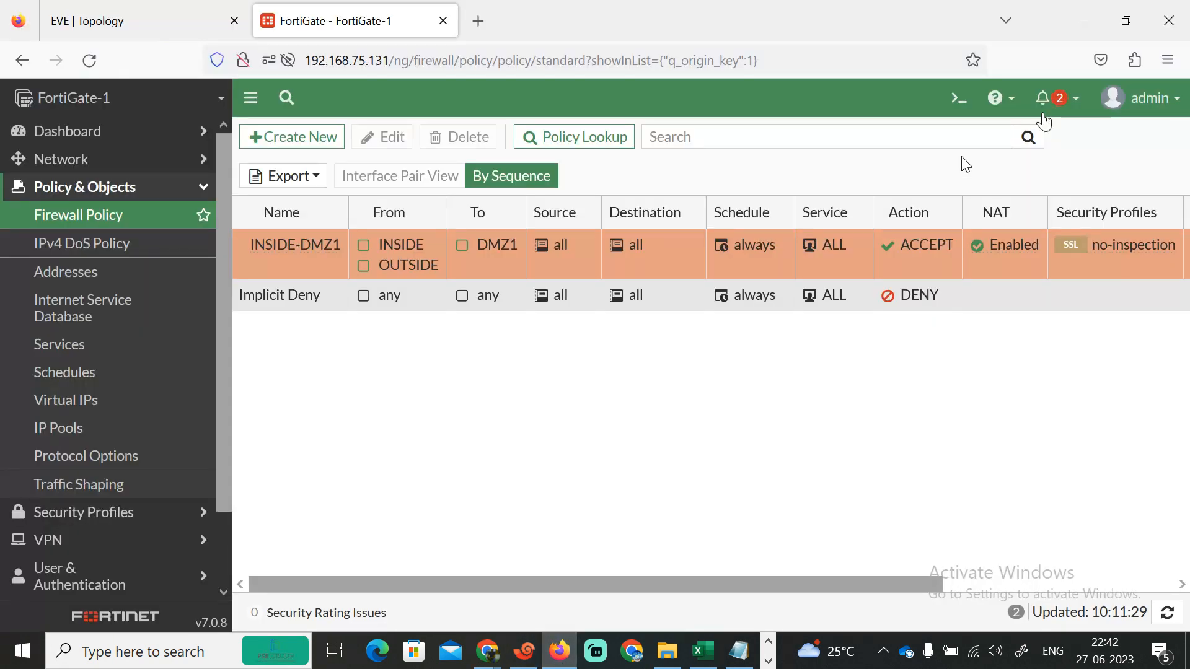
left_click(452, 651)
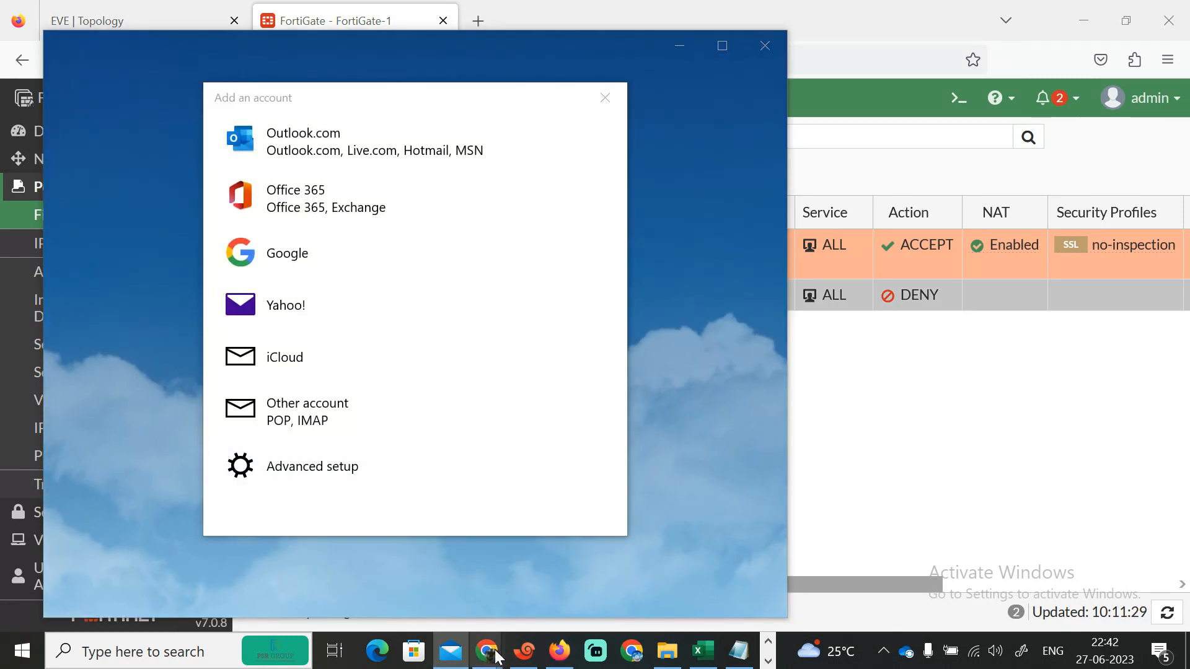
mouse_move(487, 650)
left_click(347, 582)
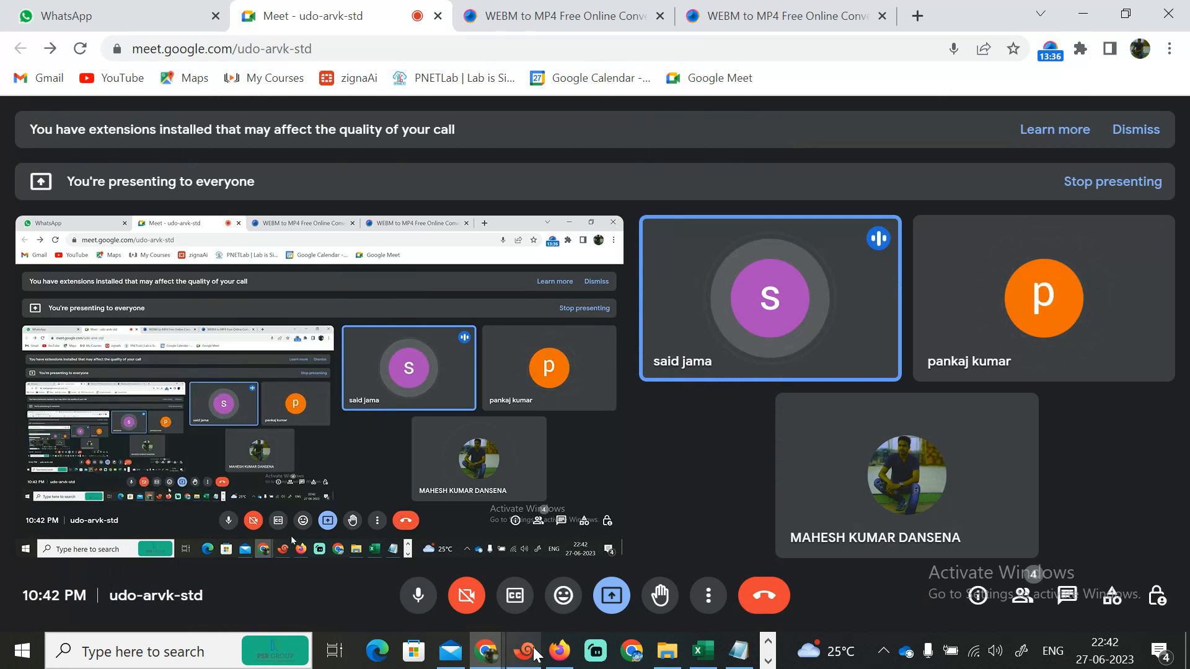
left_click(543, 9)
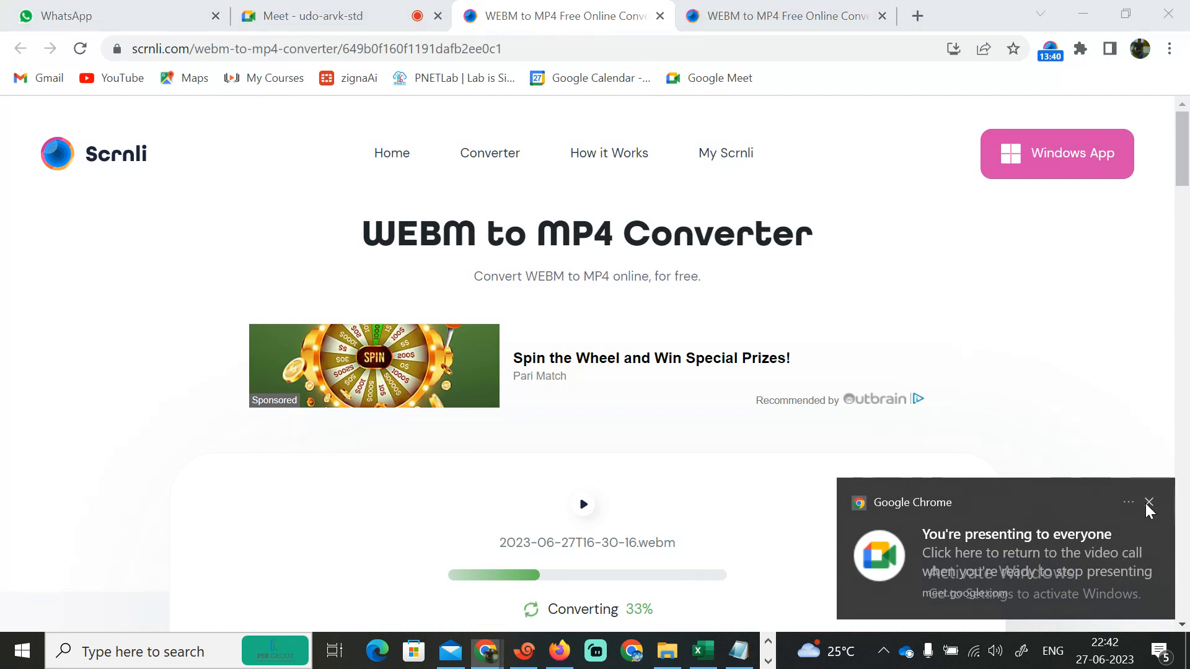
left_click(1148, 503)
left_click(719, 9)
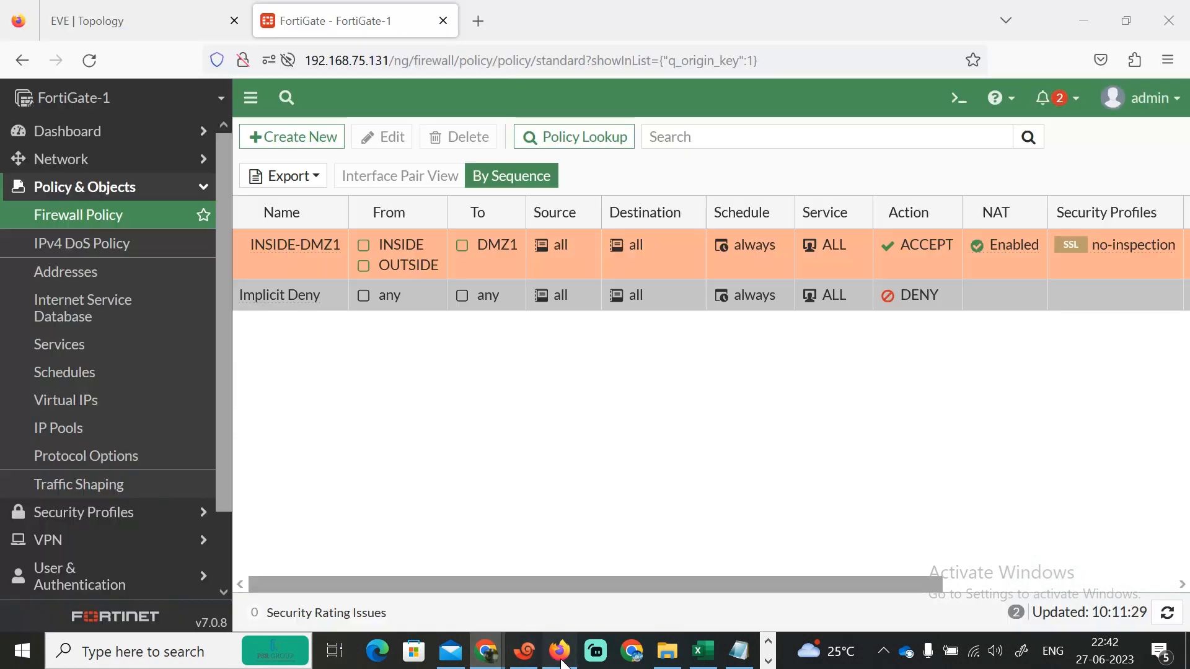
left_click(559, 651)
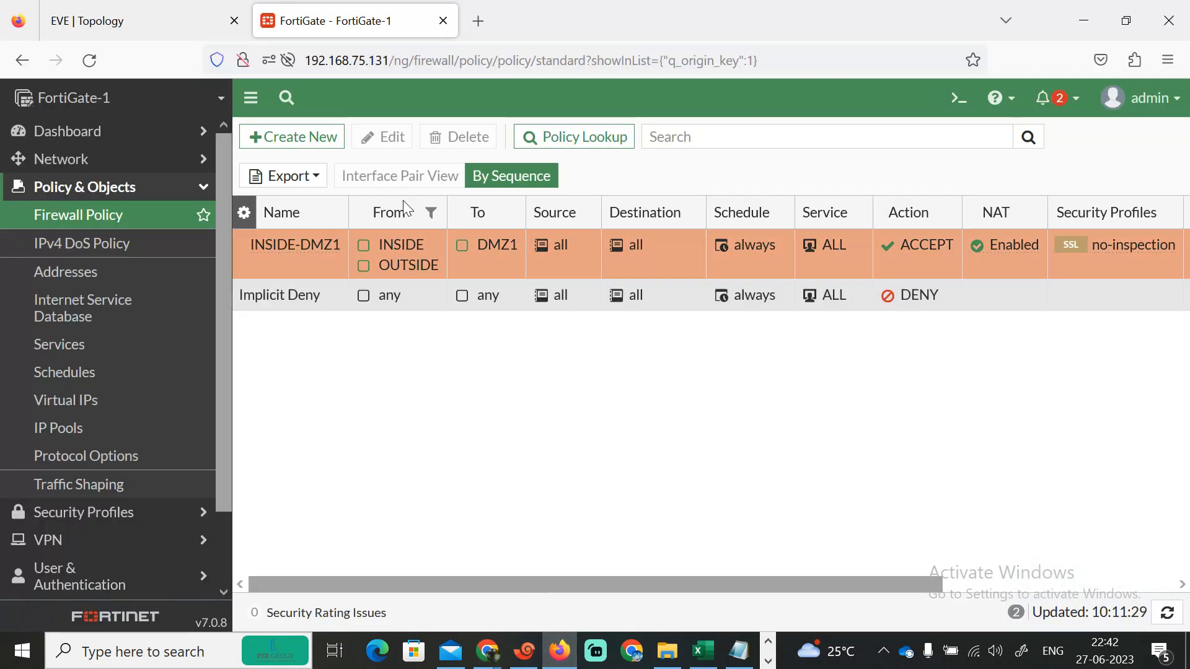
left_click(768, 662)
- Switch to Snipping Tool and capture a new snip of the EVE lab topology
left_click(429, 649)
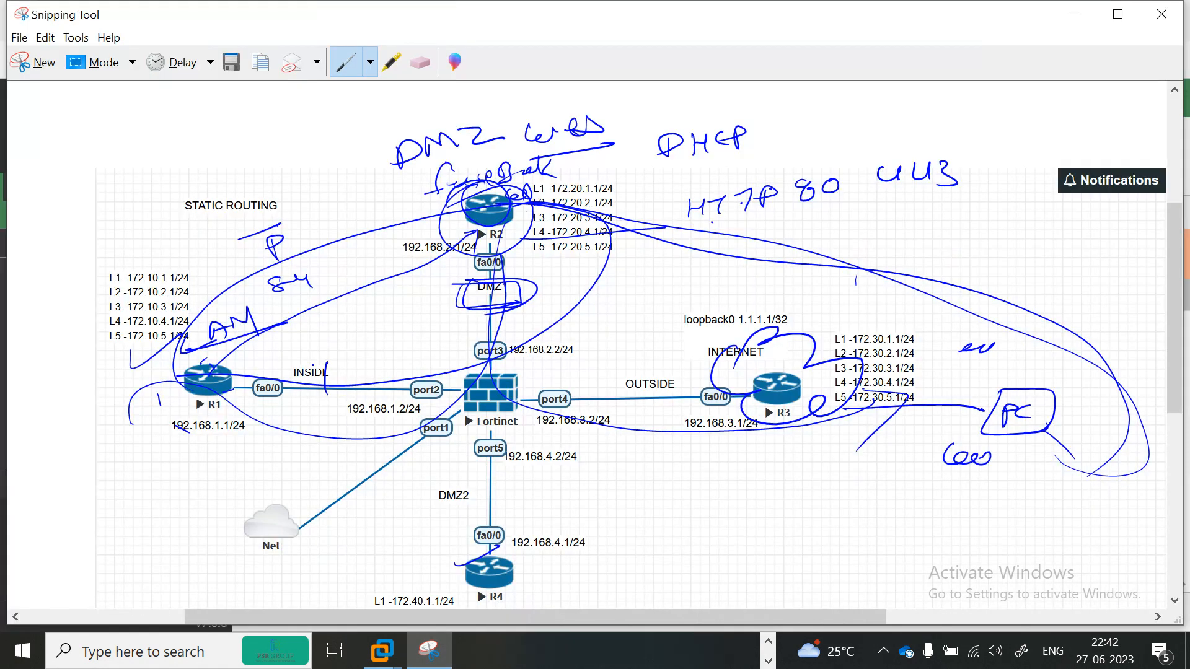
left_click(769, 642)
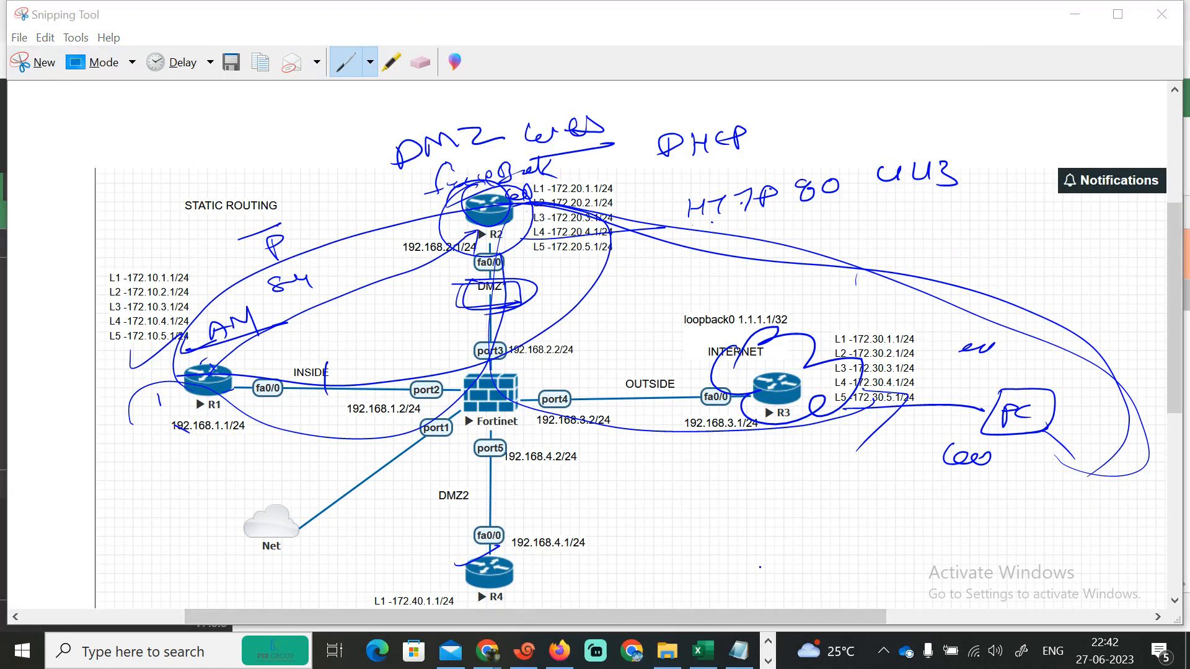
left_click(769, 661)
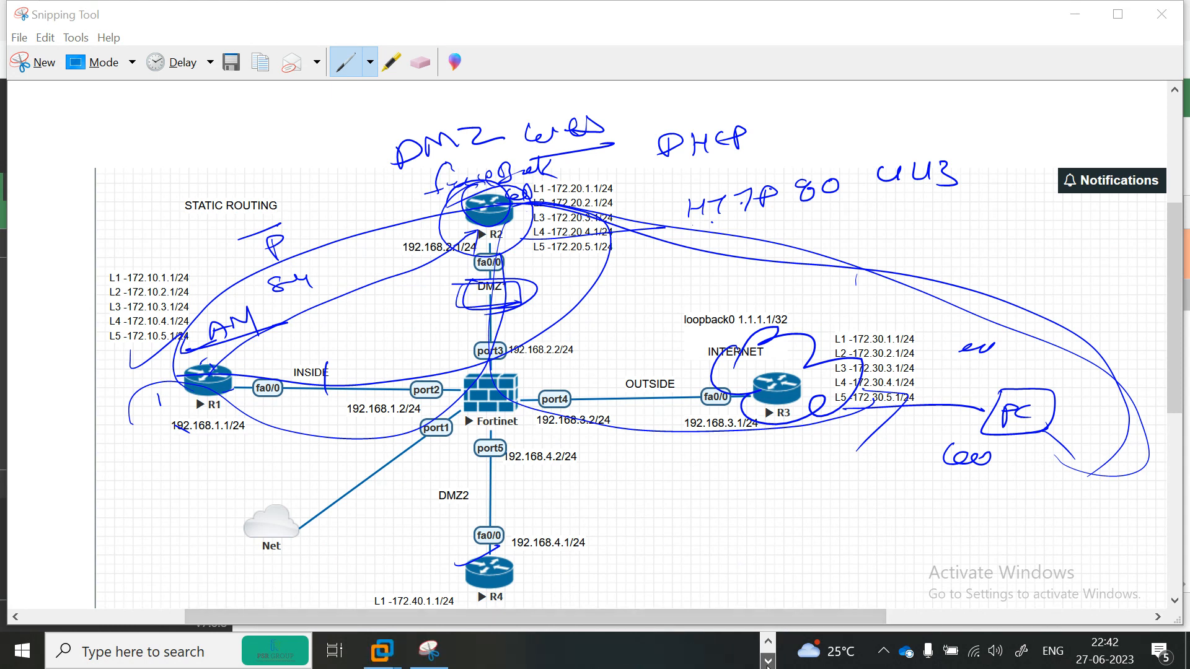
left_click(769, 642)
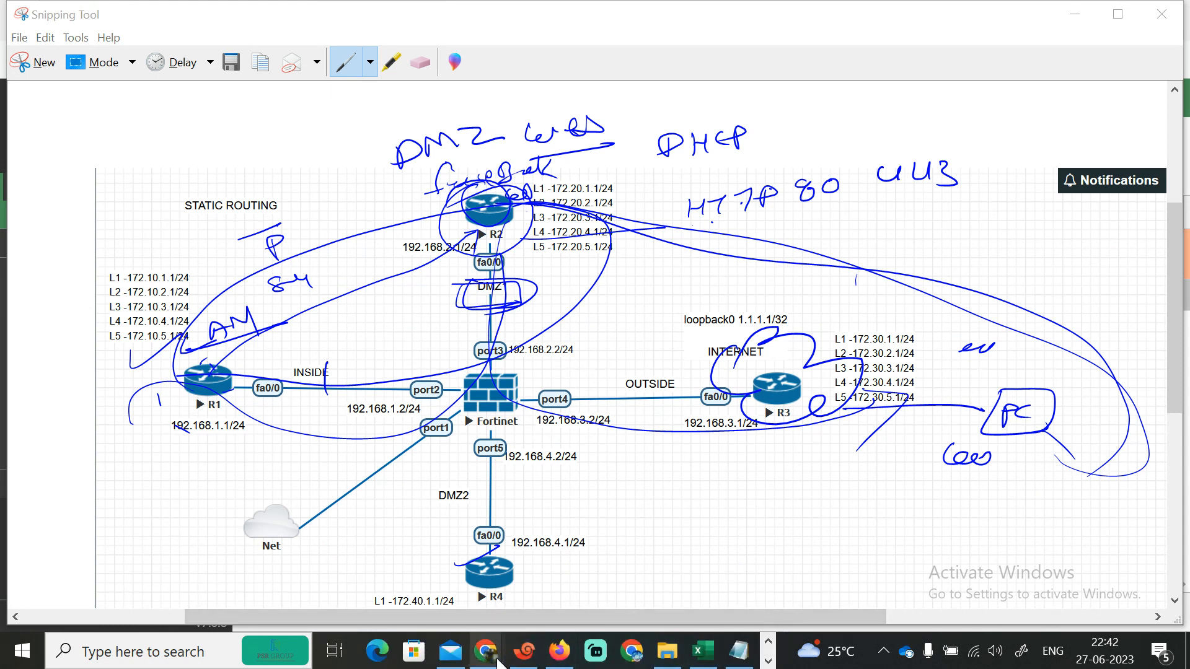
left_click(560, 651)
left_click(155, 16)
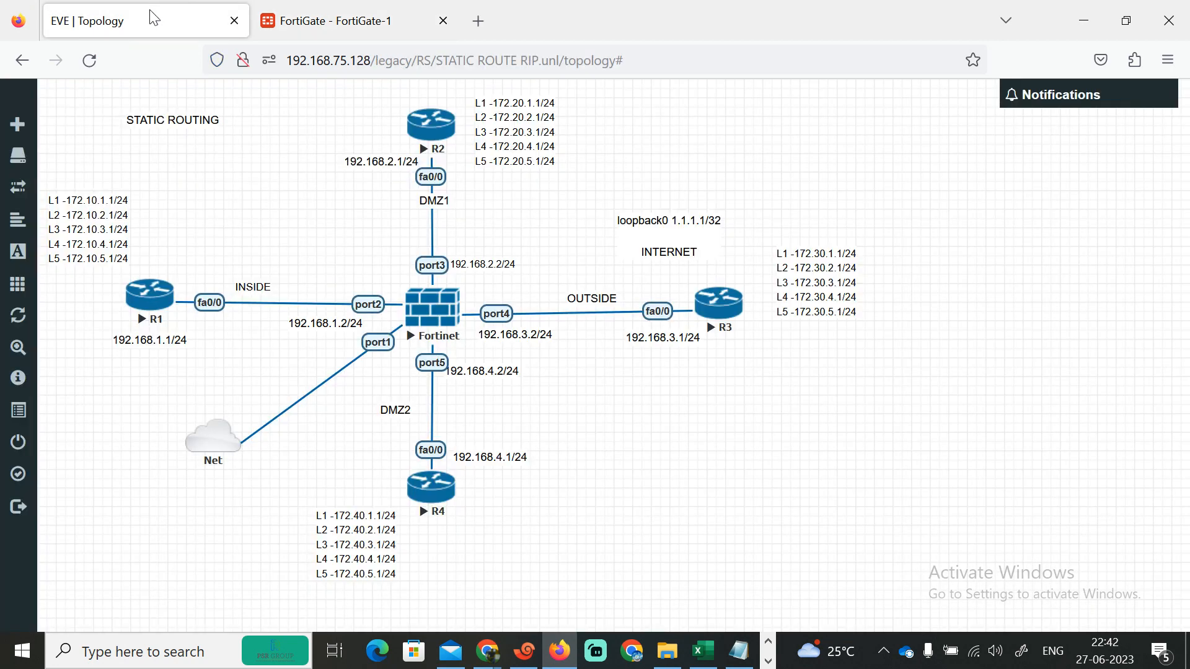
left_click(769, 661)
left_click(429, 651)
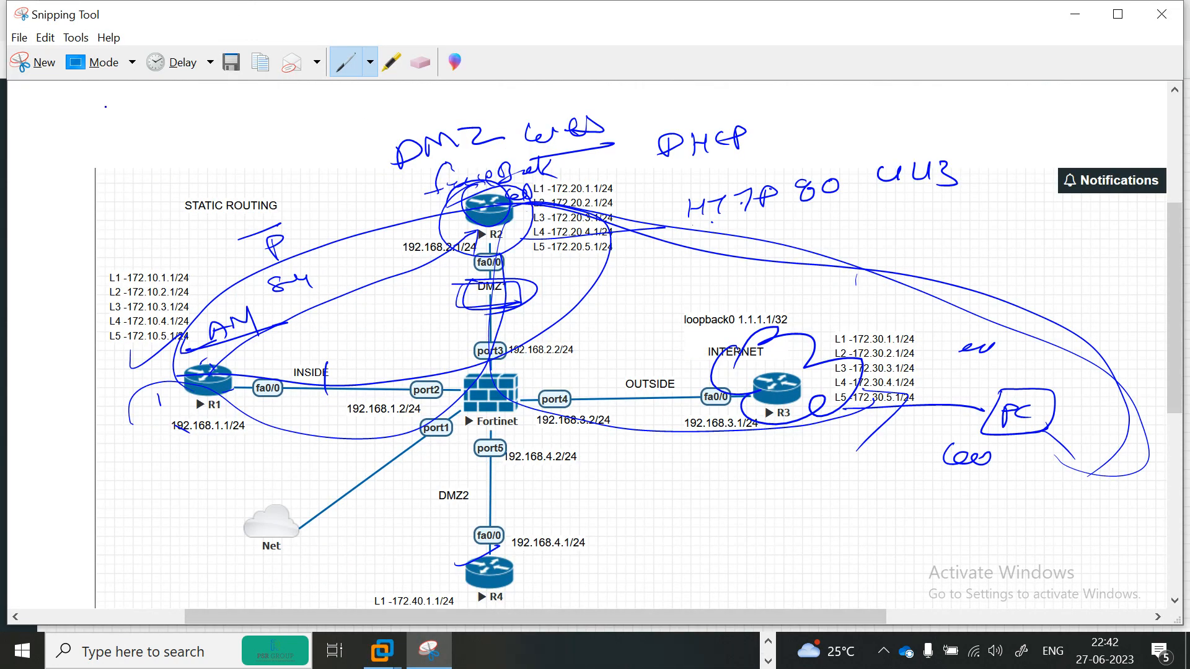
left_click(37, 62)
left_click_drag(821, 553, 1116, 620)
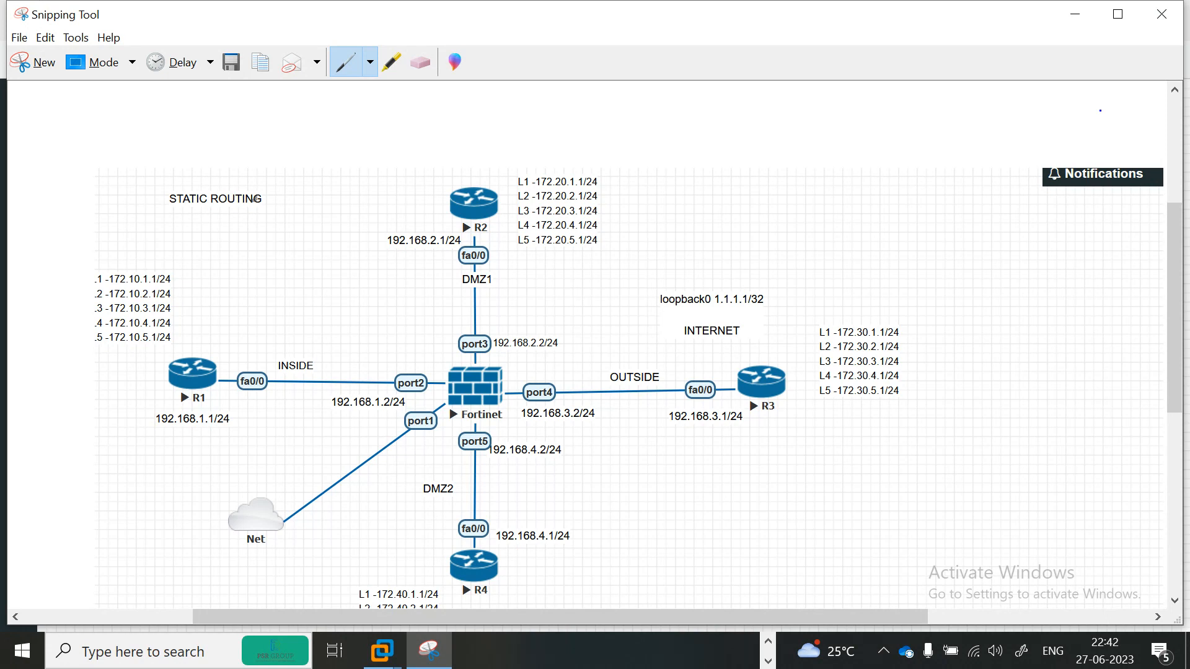
- Annotate the snip by writing "Web" above R2 and circling it
key("XF86AudioLowerVolume")
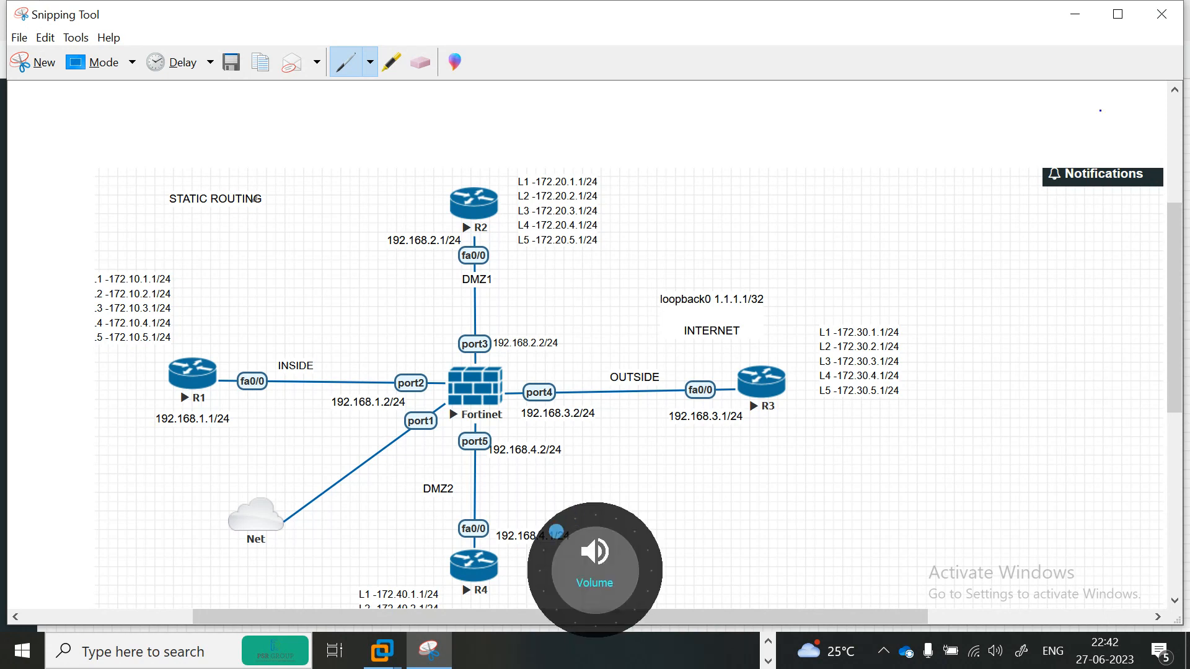
key("XF86AudioLowerVolume")
left_click_drag(599, 250, 598, 270)
left_click_drag(442, 167, 452, 157)
left_click_drag(457, 160, 488, 154)
left_click_drag(414, 153, 406, 151)
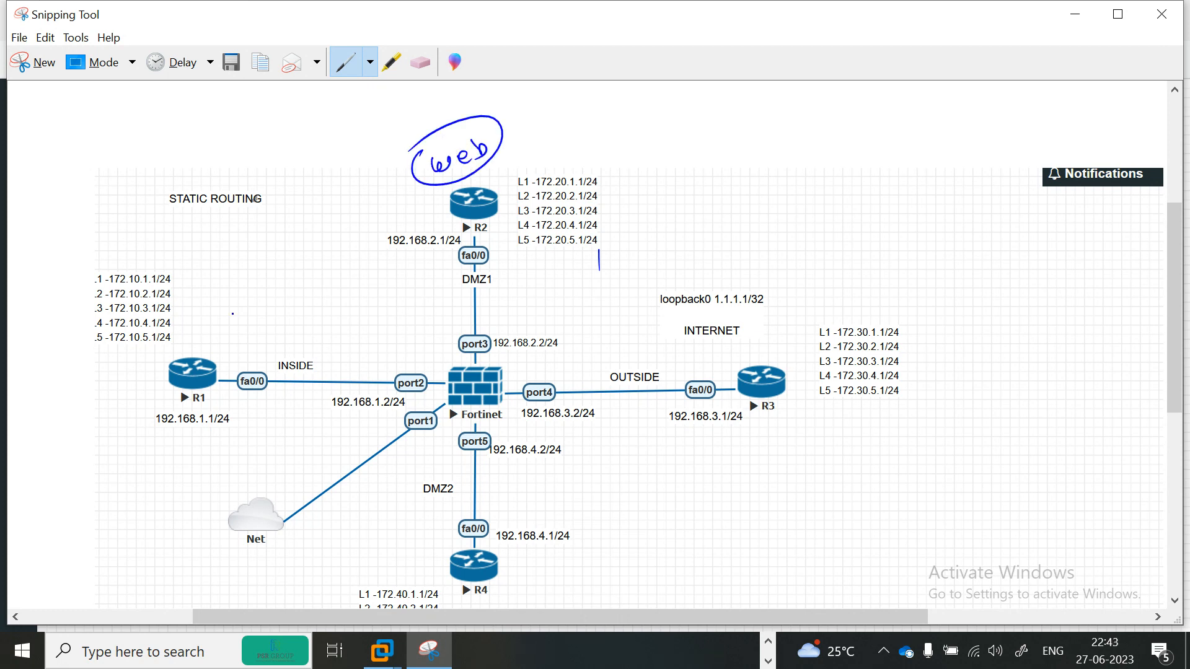
- Draw arrows on the snip from R1, R3 and R4 through the firewall toward R2
mouse_move(183, 383)
left_mouse_down()
mouse_move(251, 306)
mouse_move(360, 226)
mouse_move(422, 200)
left_mouse_up()
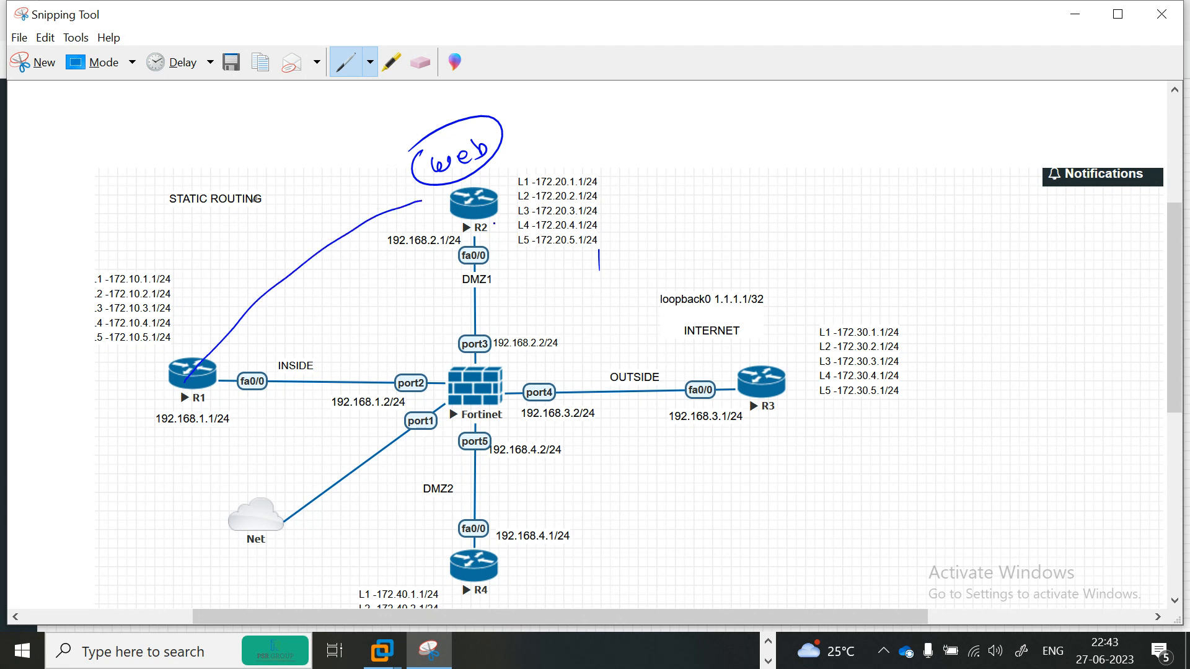
left_click_drag(762, 386, 483, 212)
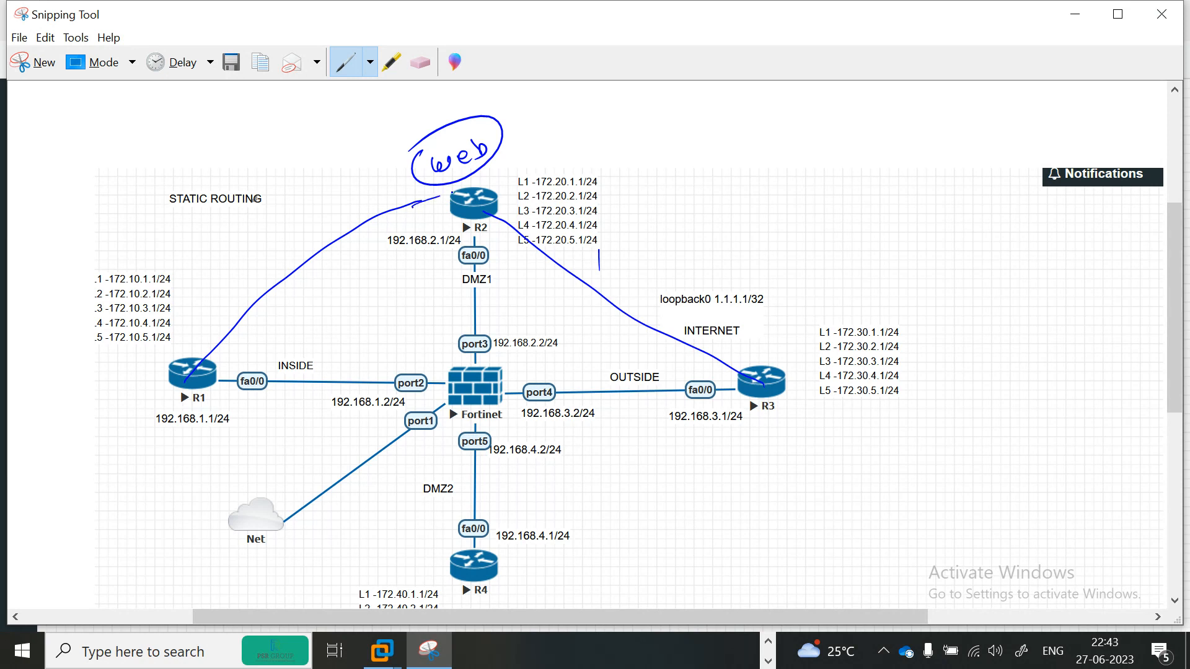
left_click_drag(513, 566, 477, 389)
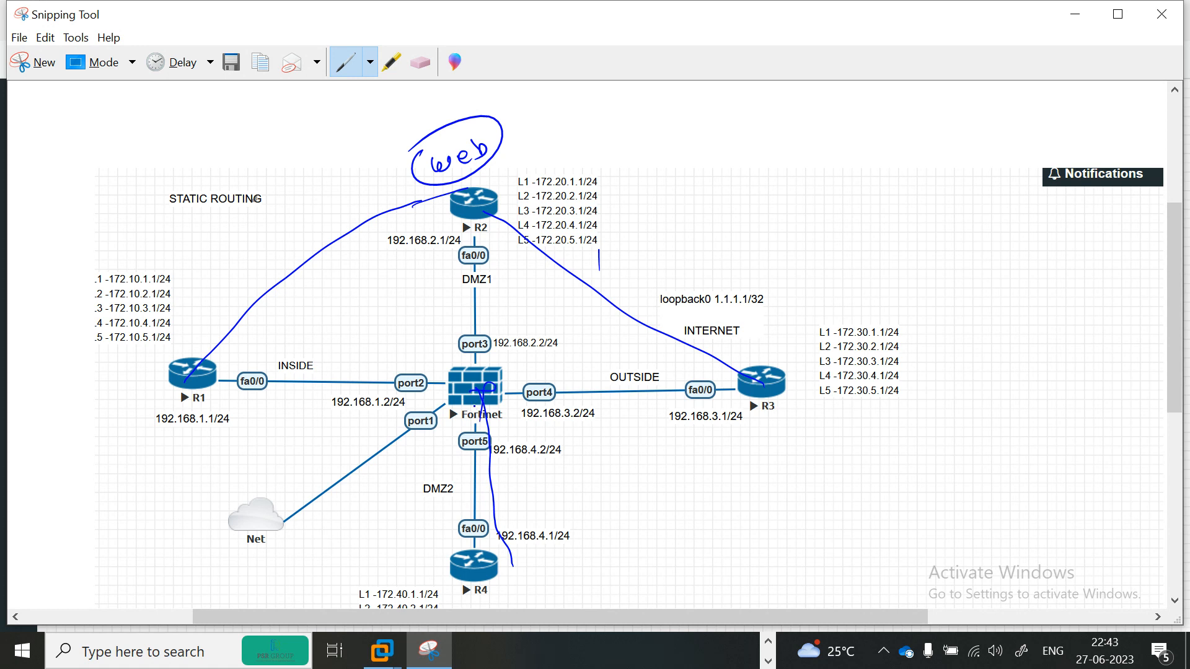
mouse_move(464, 208)
left_mouse_down()
mouse_move(504, 211)
mouse_move(520, 331)
mouse_move(723, 365)
left_mouse_up()
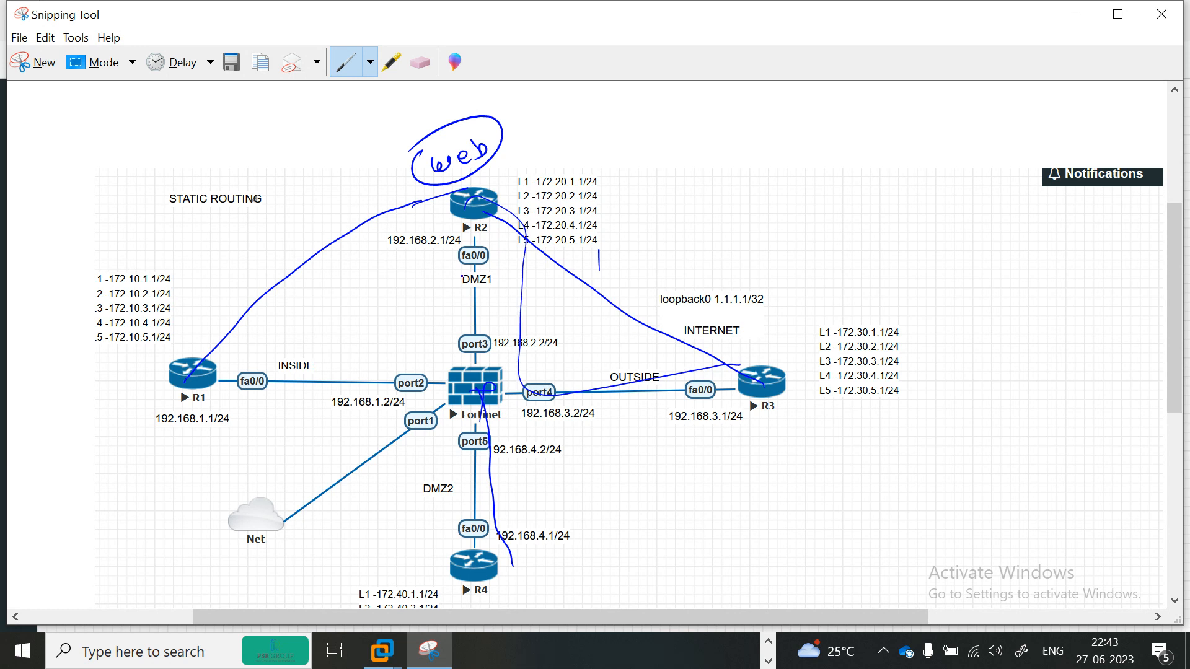
mouse_move(472, 248)
left_mouse_down()
mouse_move(448, 400)
mouse_move(311, 392)
mouse_move(249, 402)
left_mouse_up()
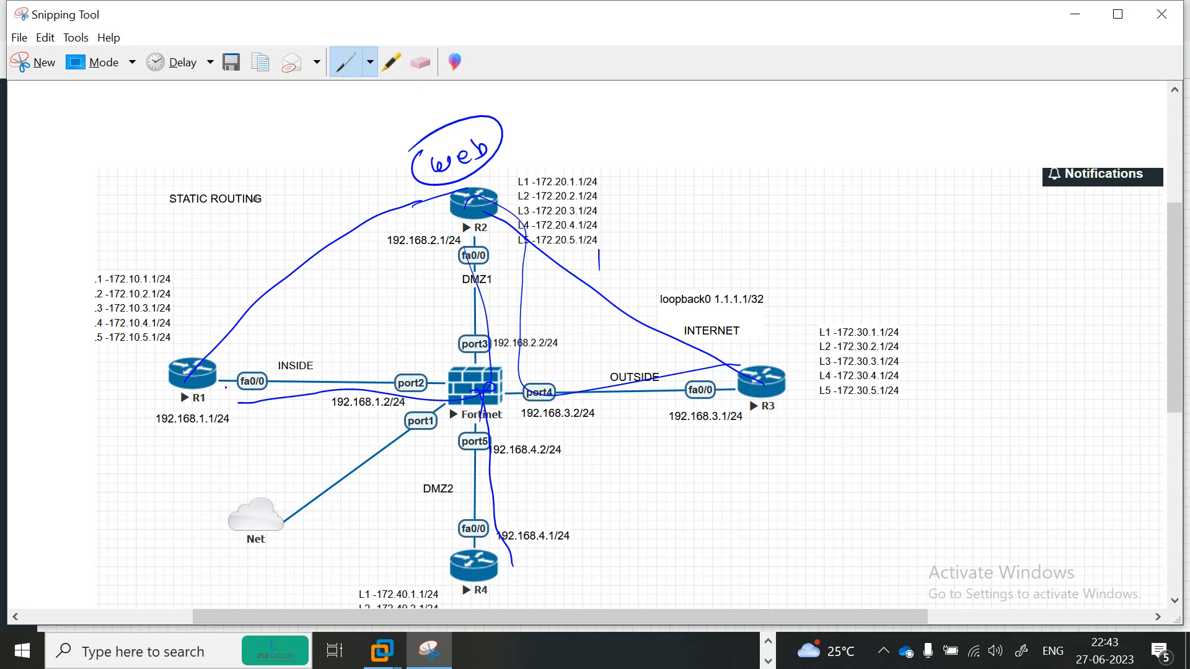
mouse_move(190, 354)
left_mouse_down()
mouse_move(204, 256)
mouse_move(336, 192)
mouse_move(420, 196)
left_mouse_up()
mouse_move(747, 367)
left_mouse_down()
mouse_move(644, 286)
mouse_move(516, 227)
mouse_move(497, 230)
left_mouse_up()
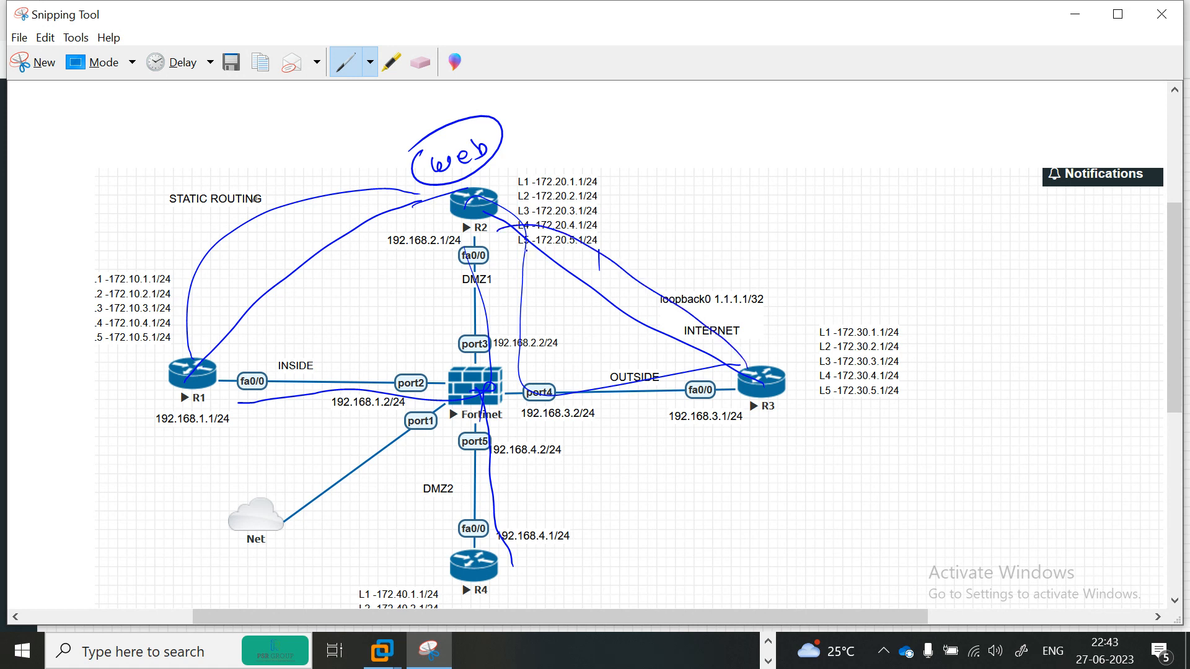
left_click_drag(599, 271, 590, 323)
left_click_drag(776, 354, 783, 366)
left_click_drag(157, 399, 209, 381)
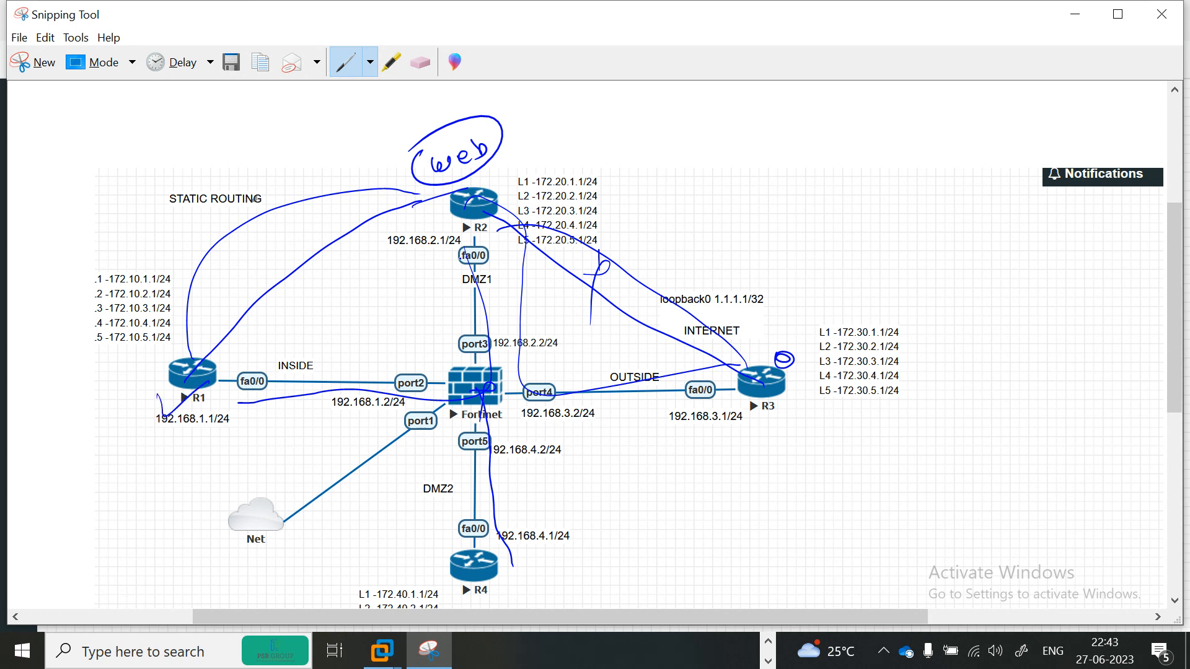
left_click_drag(474, 178, 538, 159)
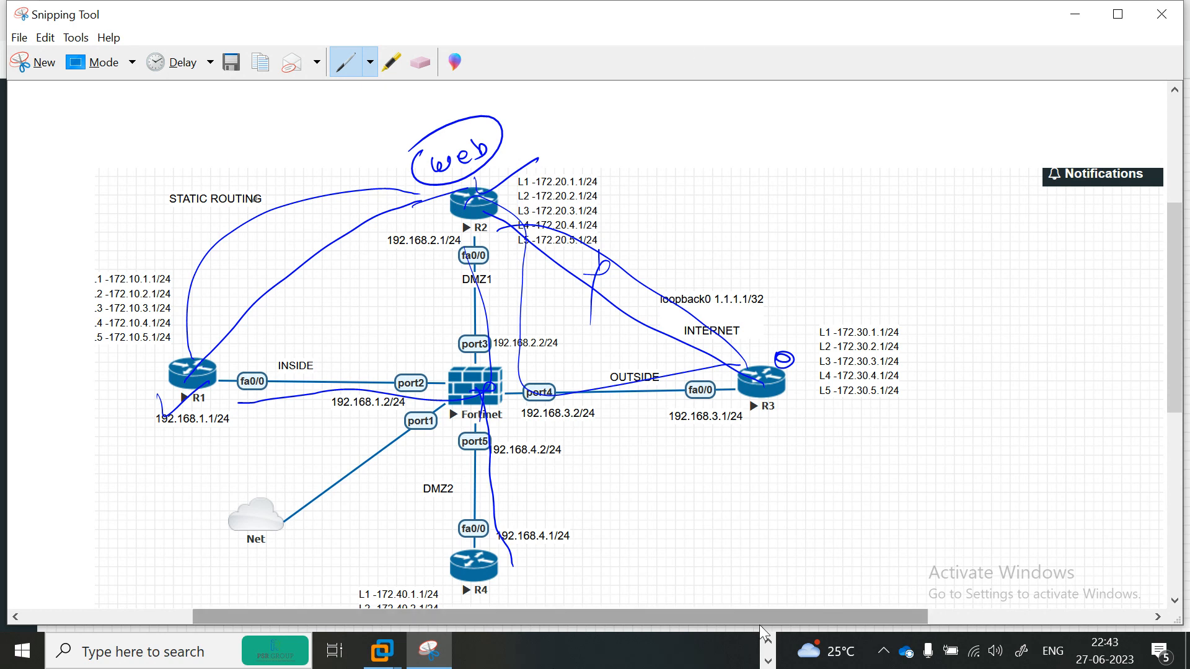
- Return to the R3 terminal session and ping 192.168.1.1
left_click(768, 642)
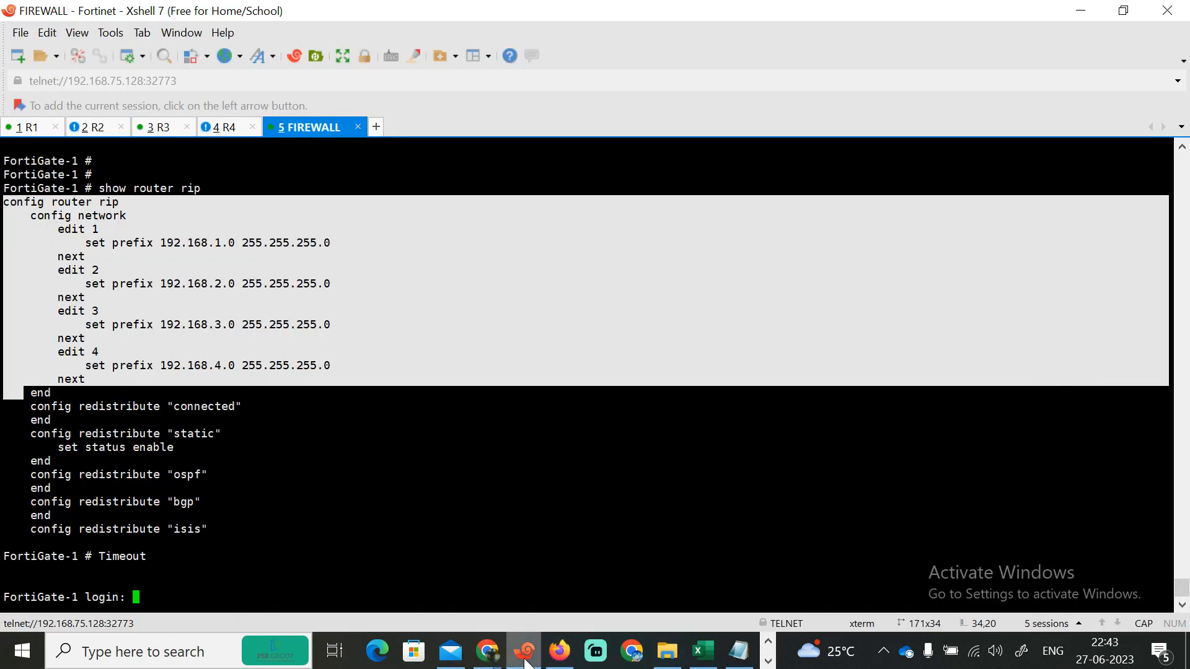
left_click(525, 650)
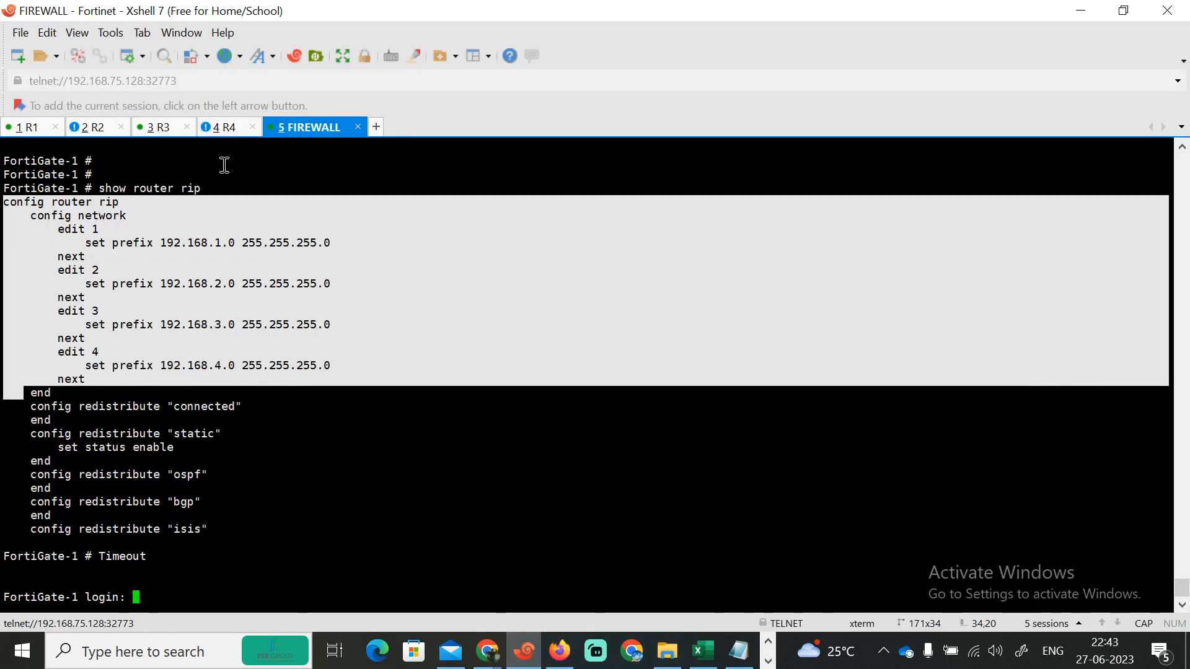
left_click(171, 129)
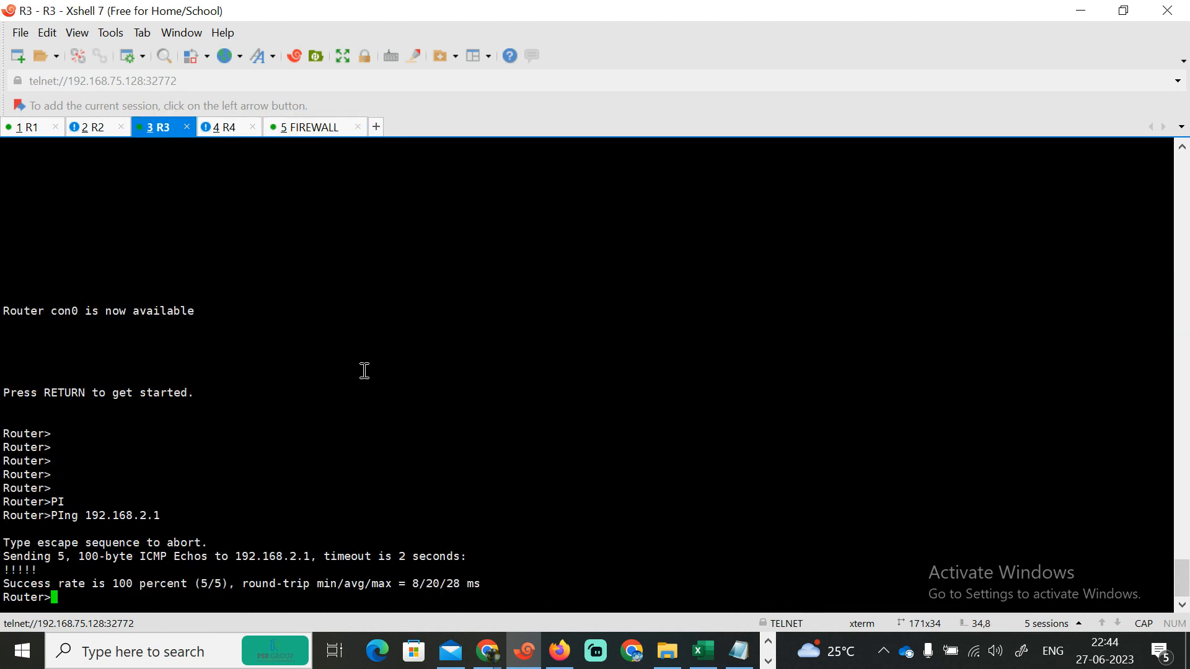
key("Return")
key("Return")
key("Return")
key("Return")
key("Return")
key("Return")
type("EN")
key("BackSpace")
key("BackSpace")
type("PI")
key("Tab")
type("192.168.1.")
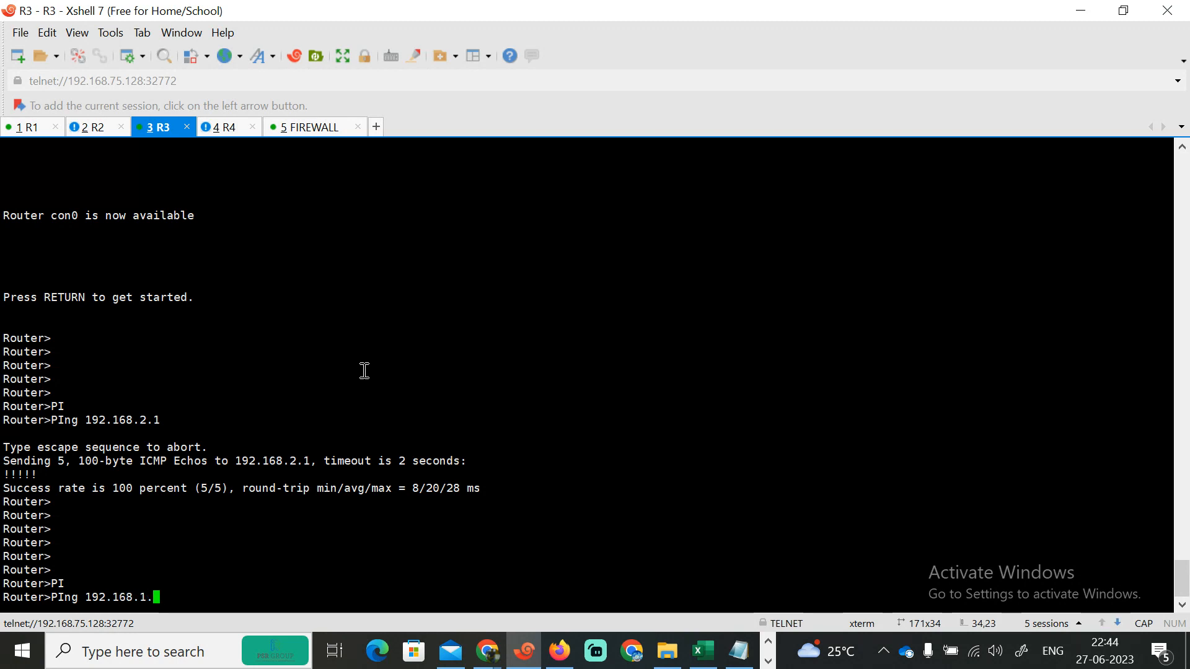
type("1")
key("Return")
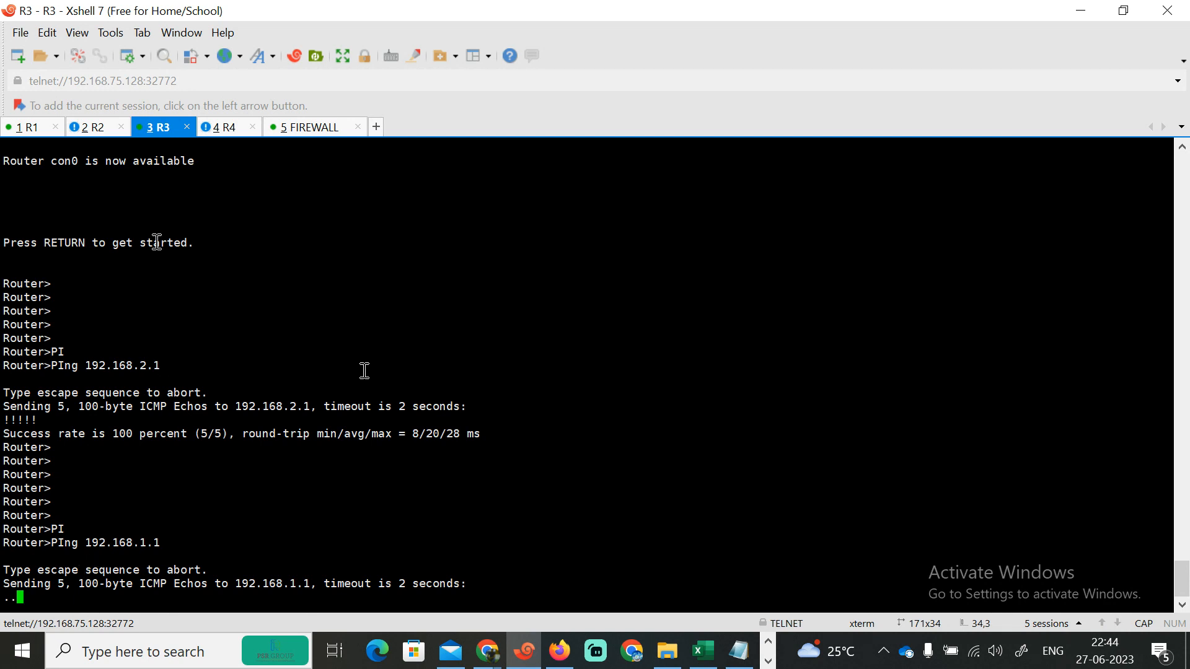
- Review the R1 terminal's ping results and the EVE lab topology diagram
left_click(51, 127)
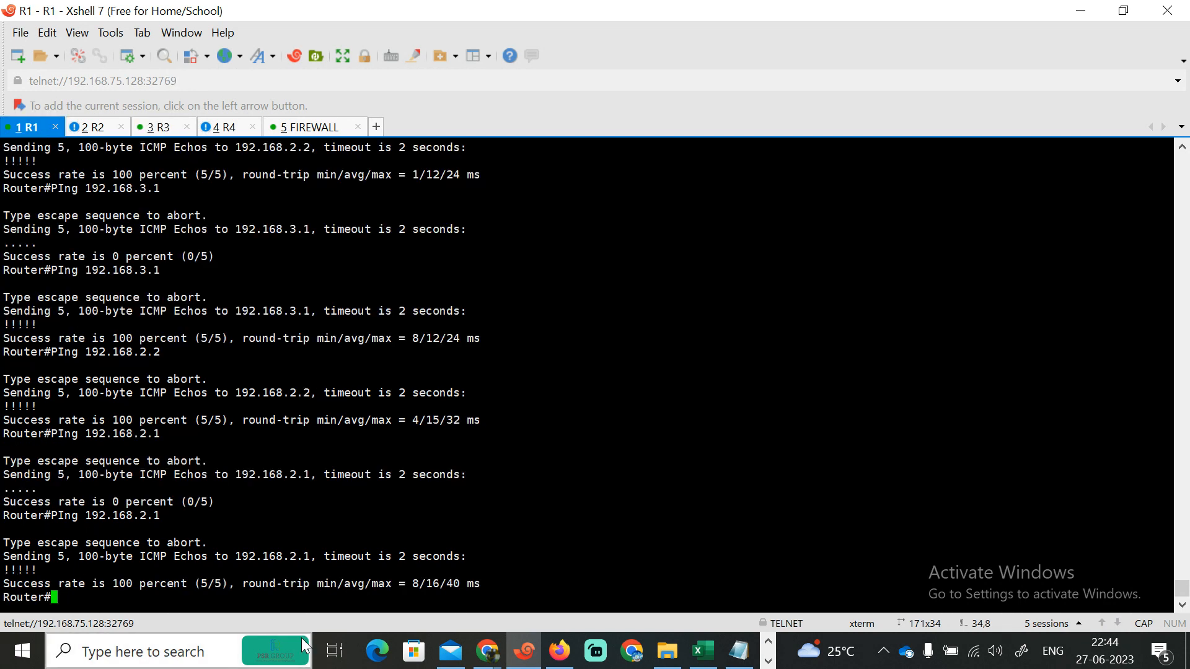
left_click(559, 651)
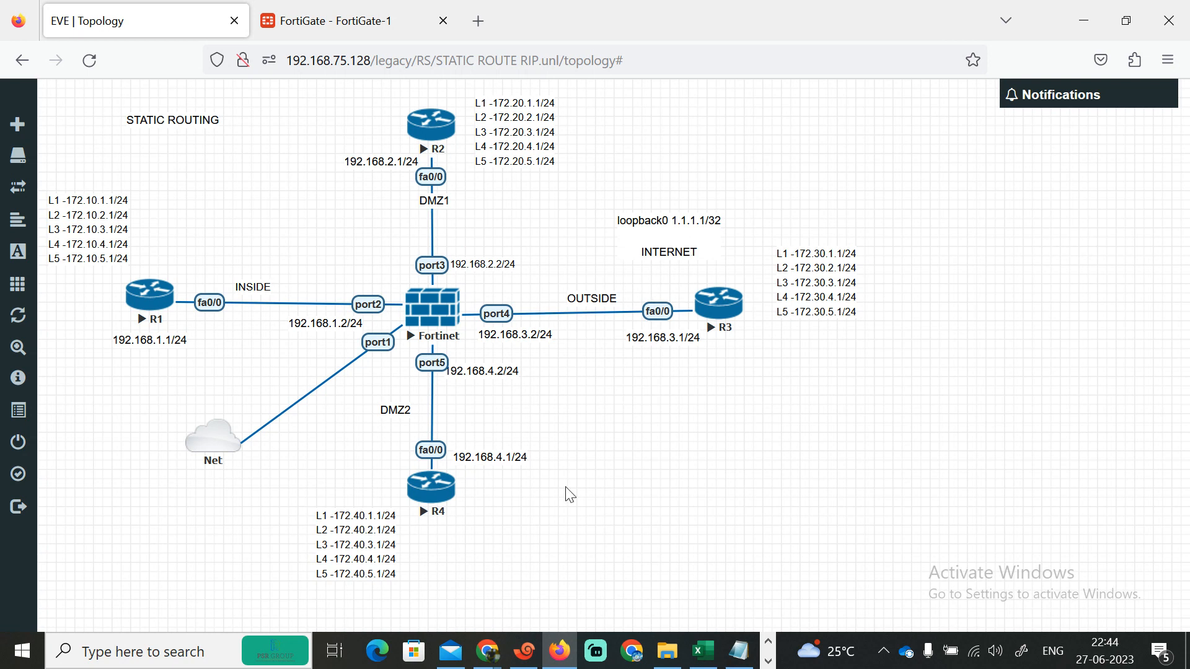
left_click(487, 650)
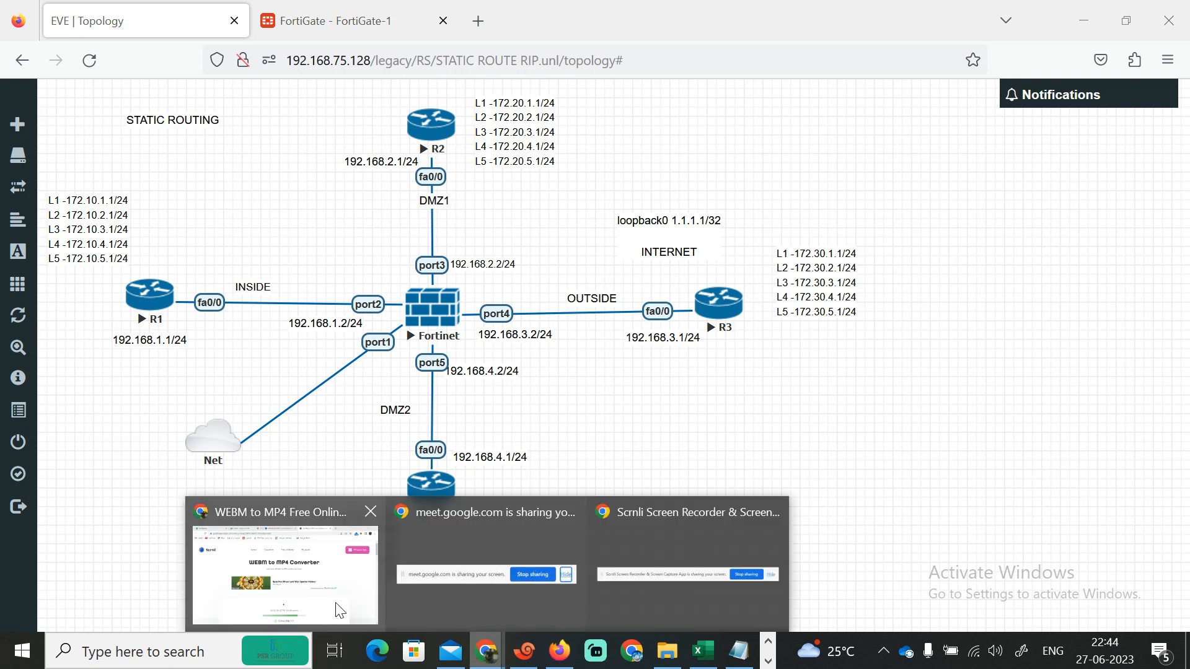
left_click(375, 574)
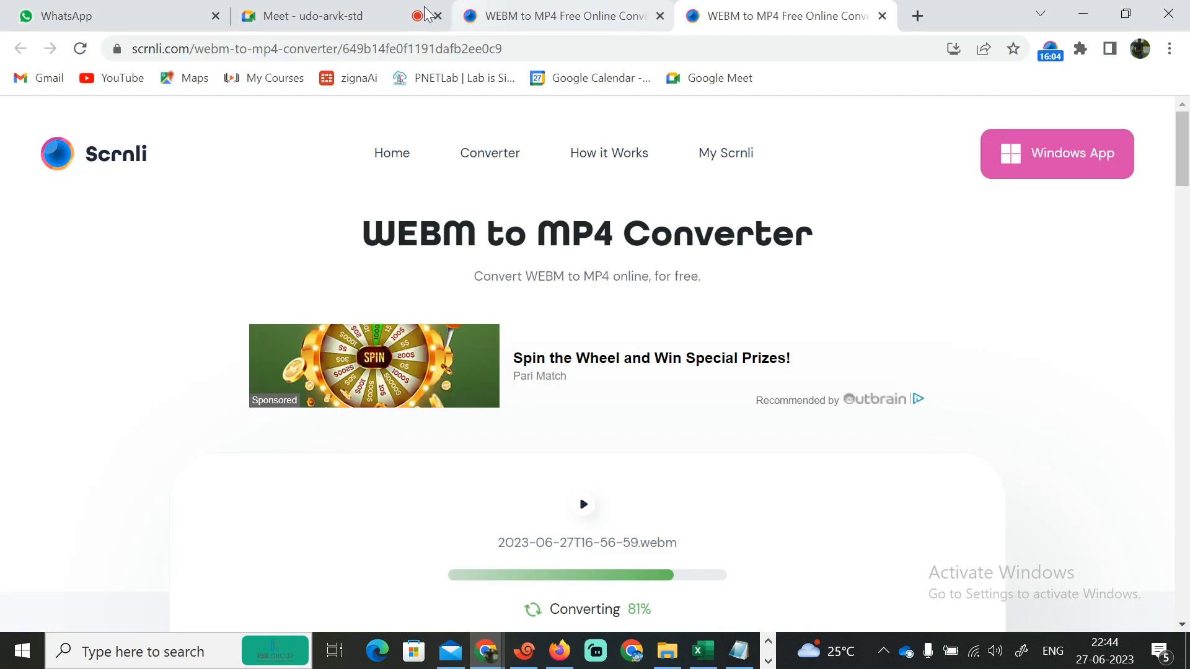
left_click(381, 17)
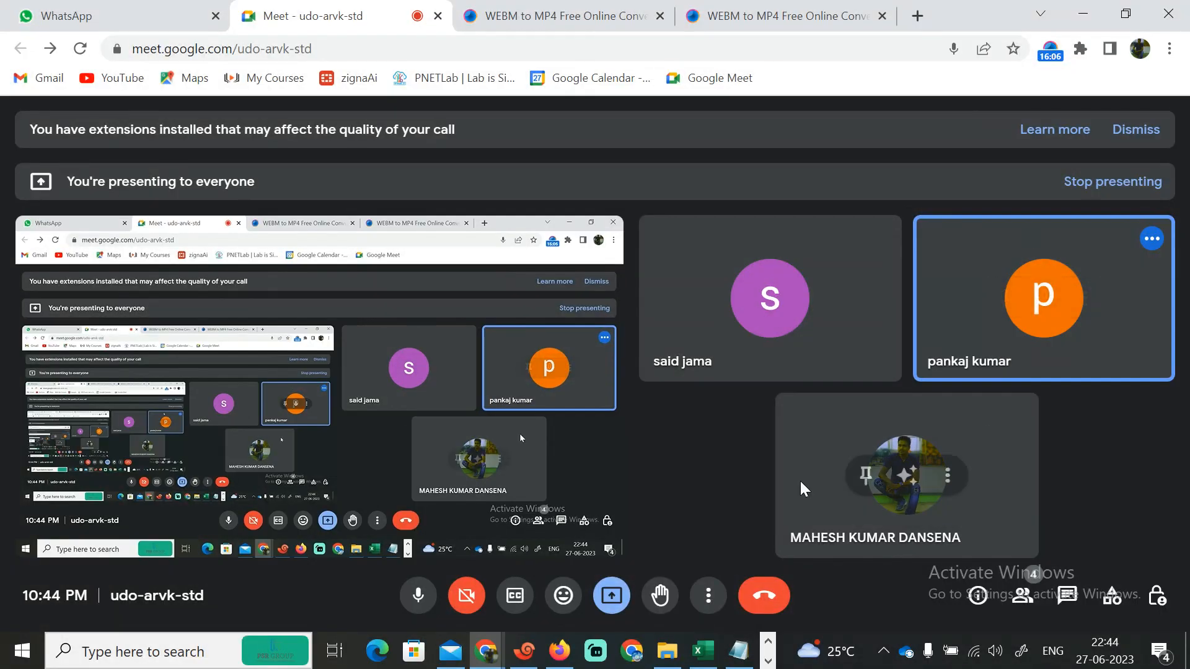
left_click(1050, 49)
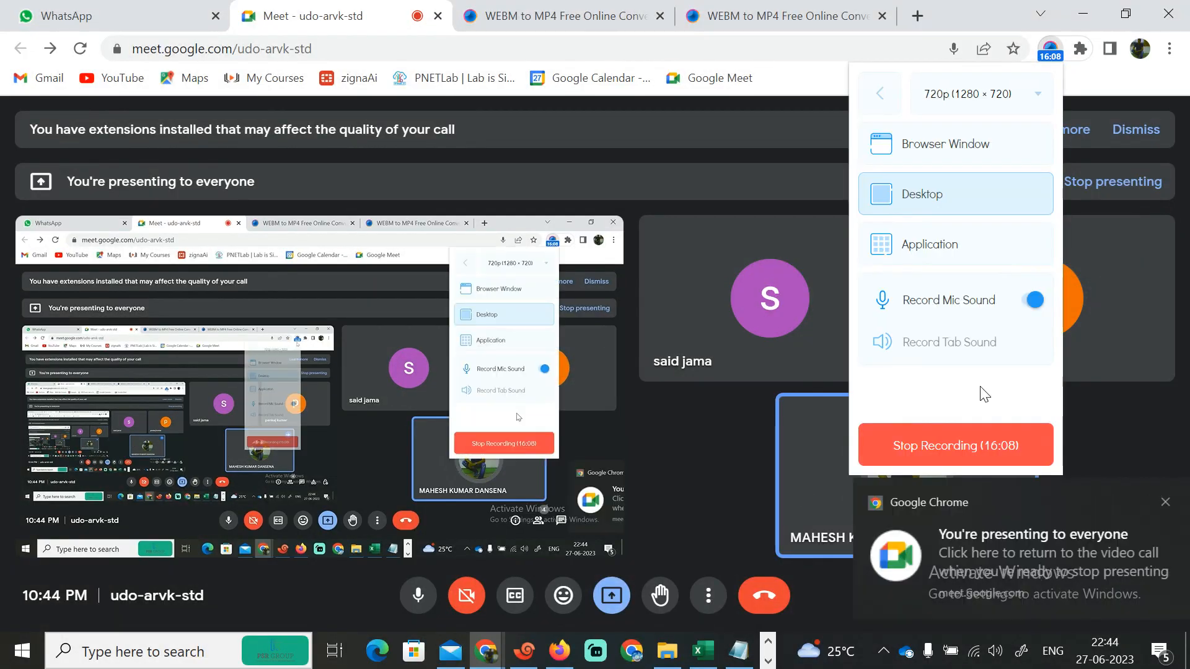